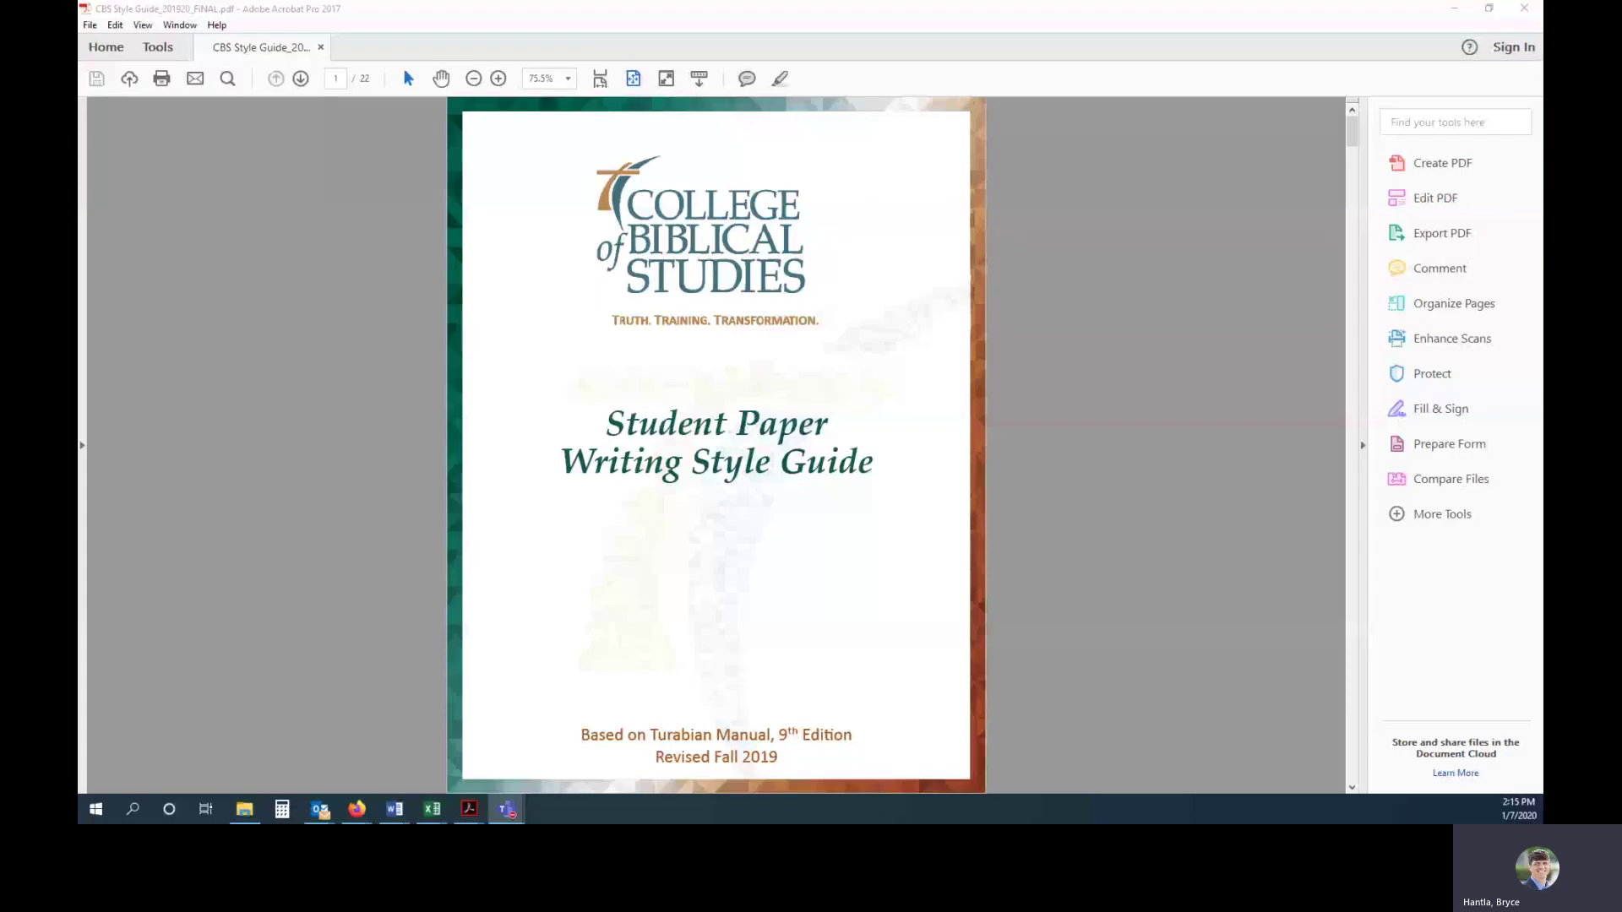
- Bring up Firefox's CBS Library Writing Helps page listing the Turabian Template, 9th Edition
{"action": "left_click", "coordinate": [394, 809]}
{"action": "mouse_move", "coordinate": [356, 809]}
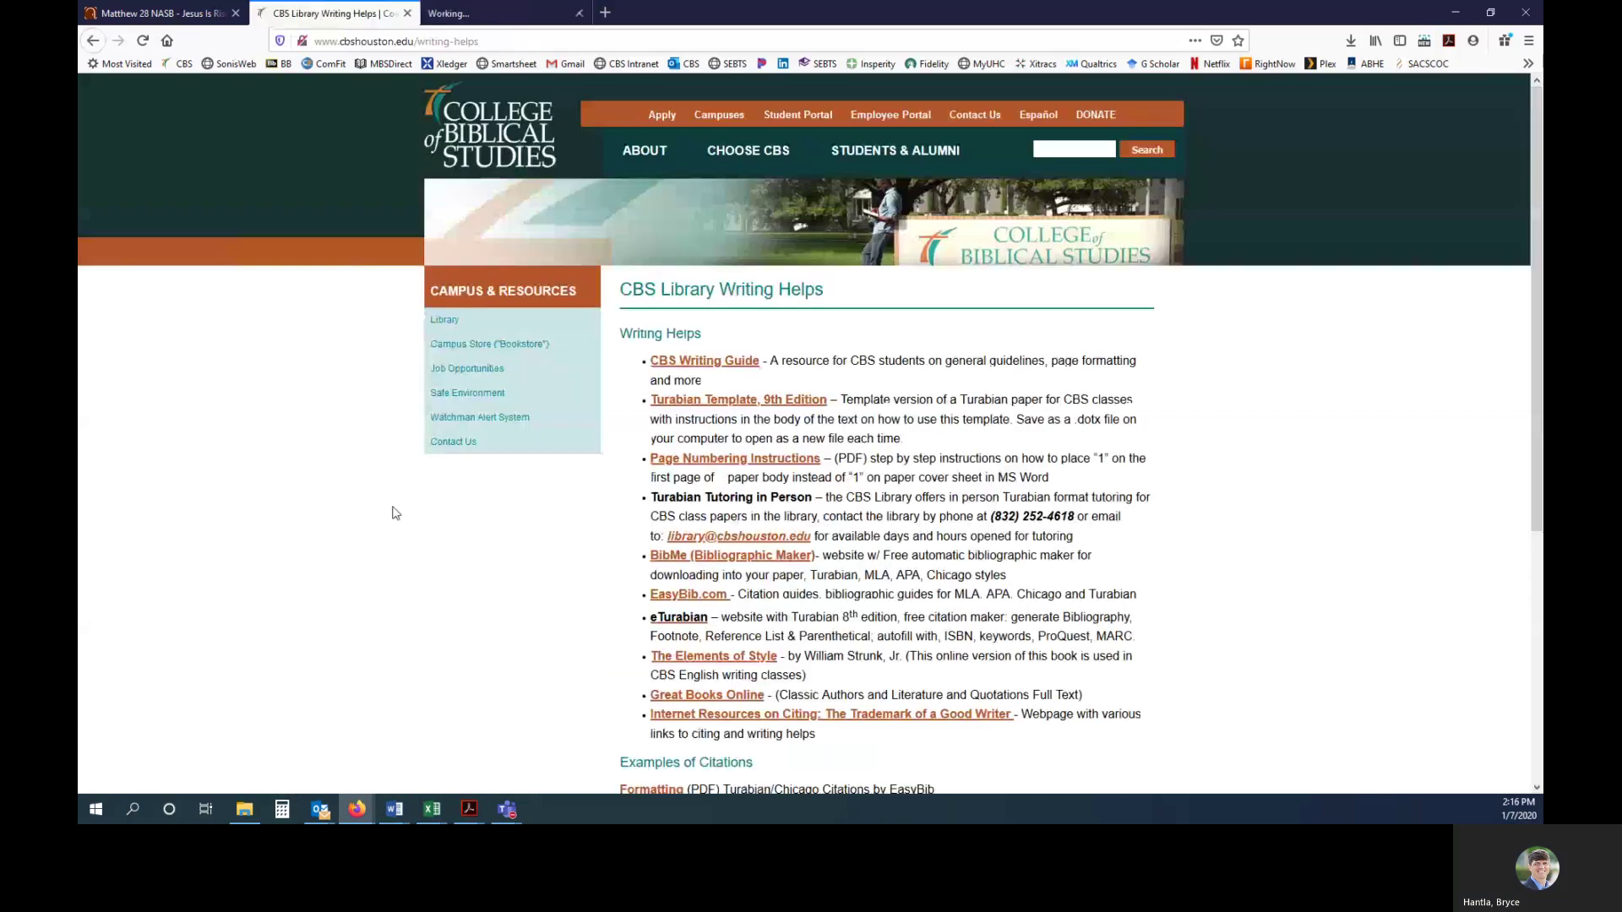
{"action": "mouse_move", "coordinate": [651, 160]}
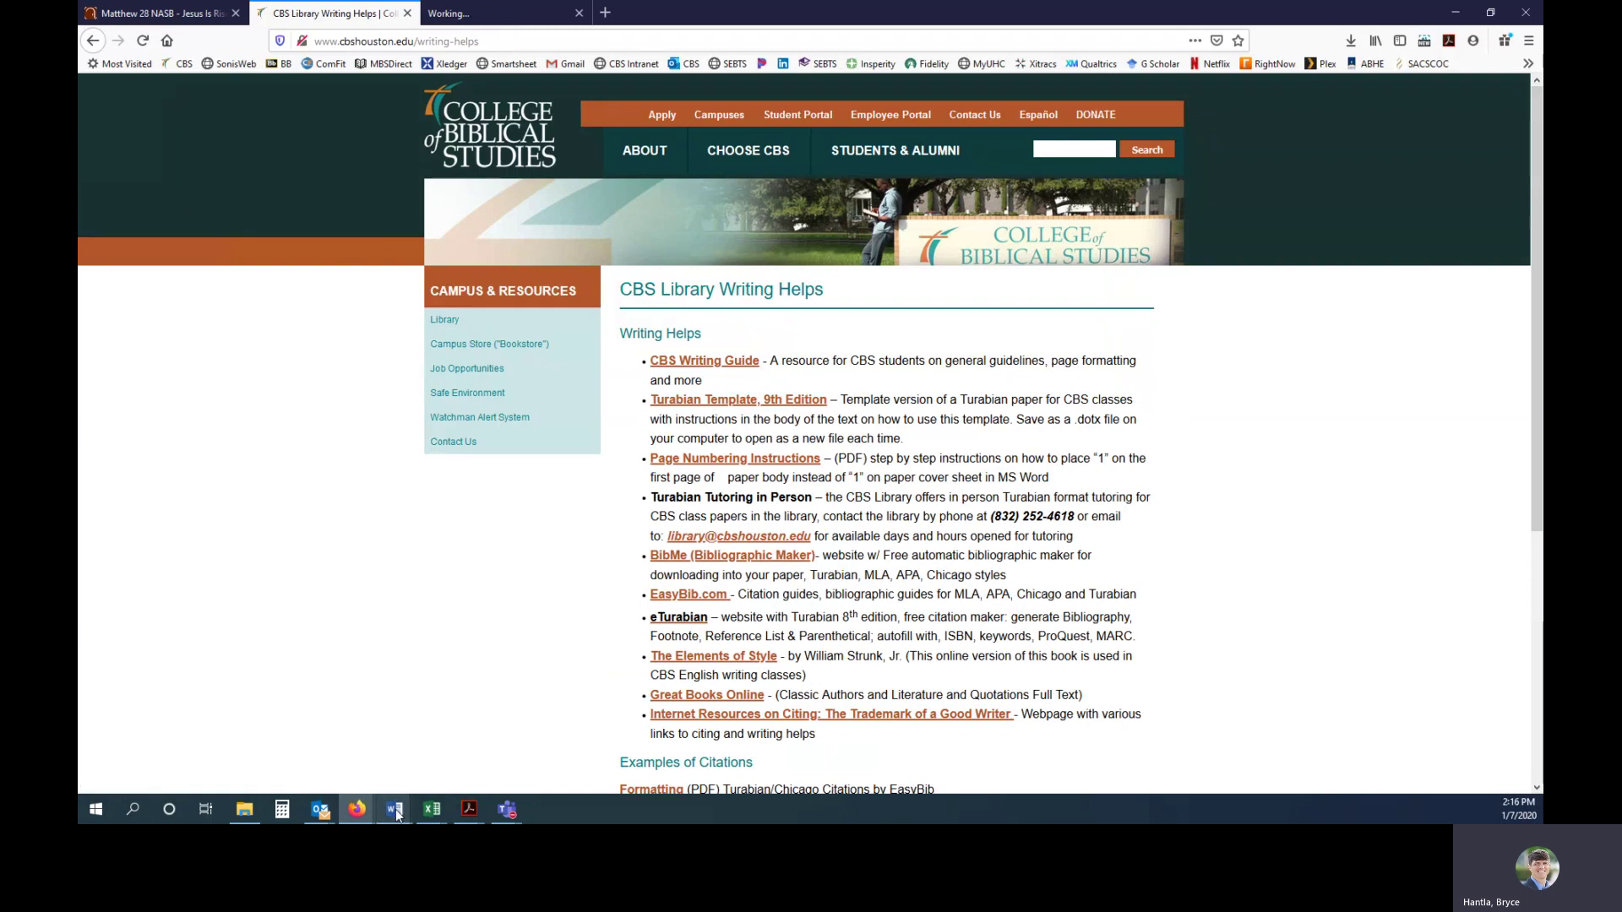
{"action": "mouse_move", "coordinate": [398, 813]}
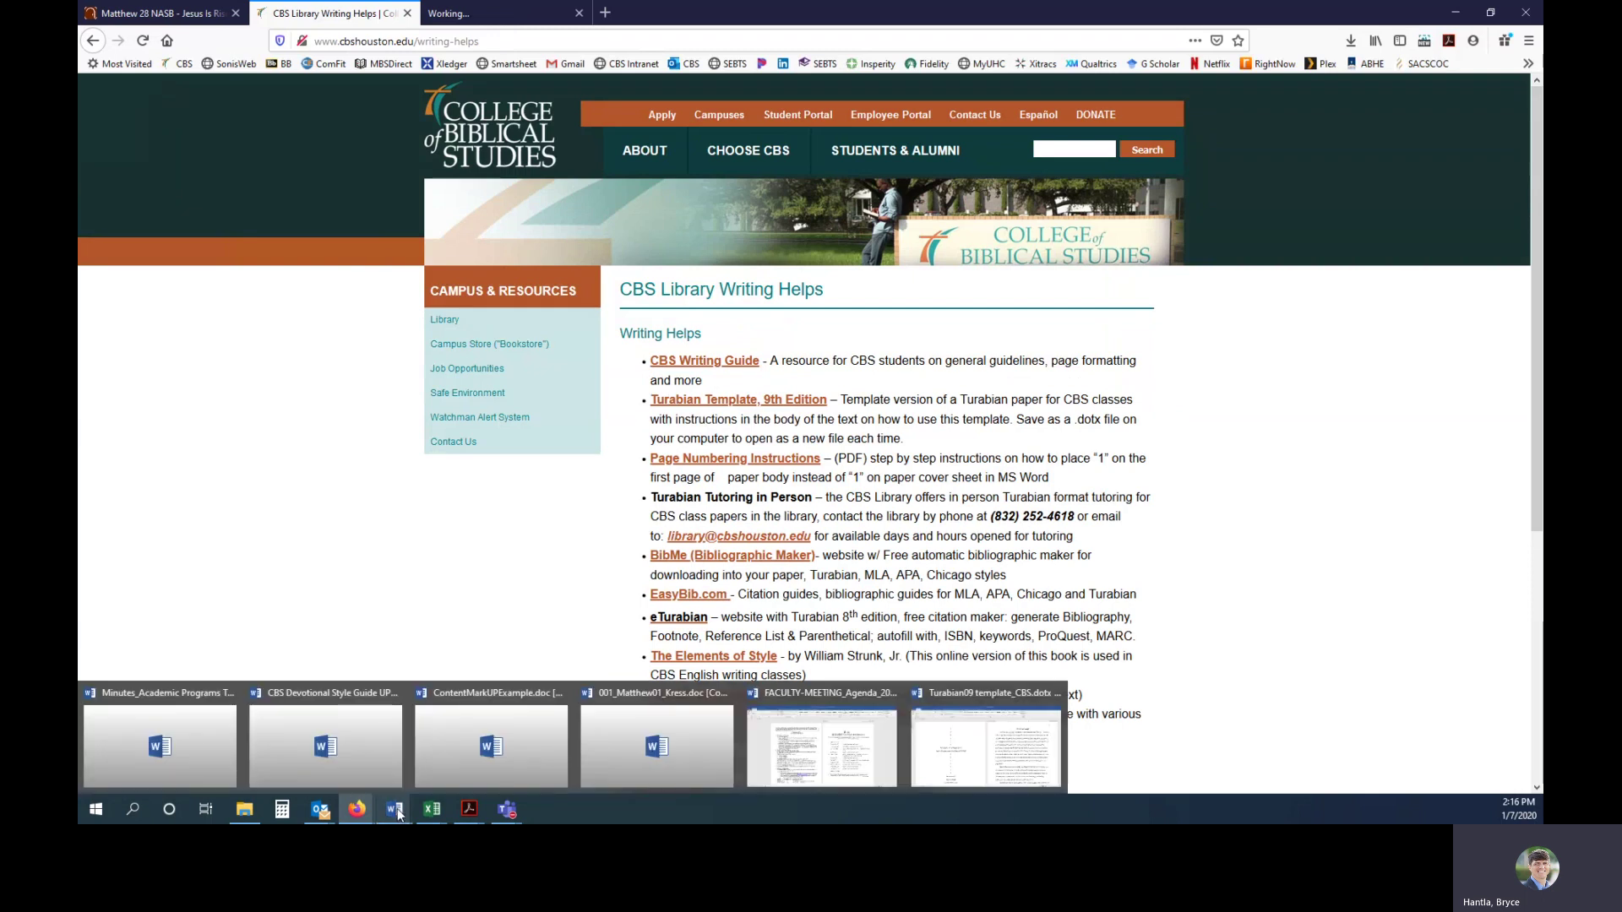
- Hide the paragraph and formatting marks in the Turabian09 template document
{"action": "left_click", "coordinate": [1037, 754]}
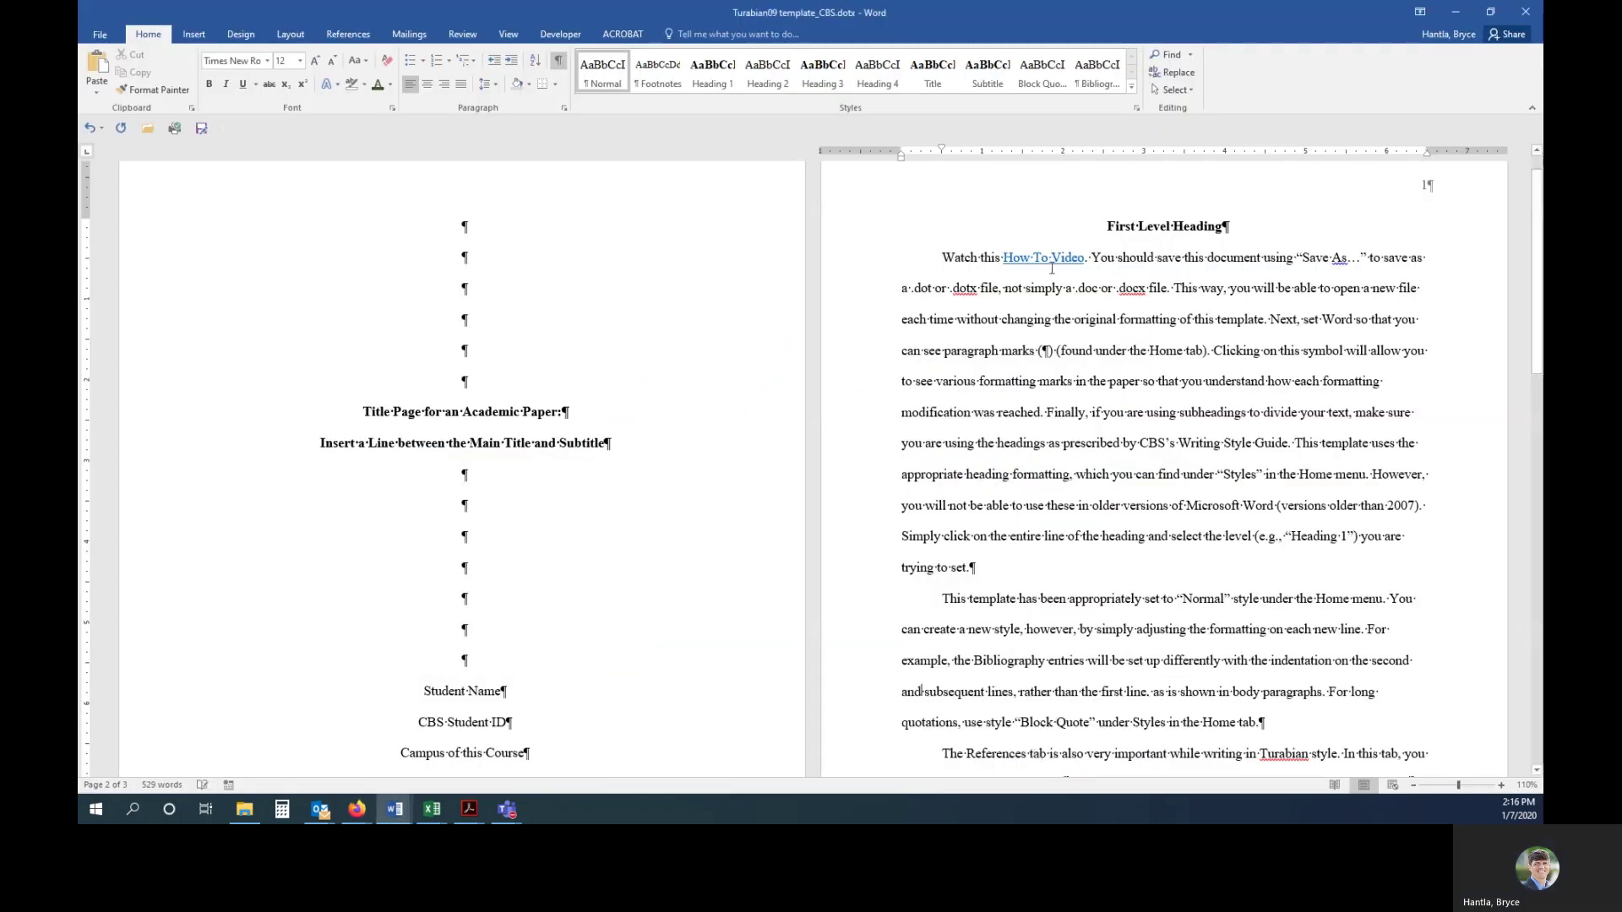
{"action": "left_click_drag", "start_coordinate": [1092, 258], "coordinate": [1166, 286]}
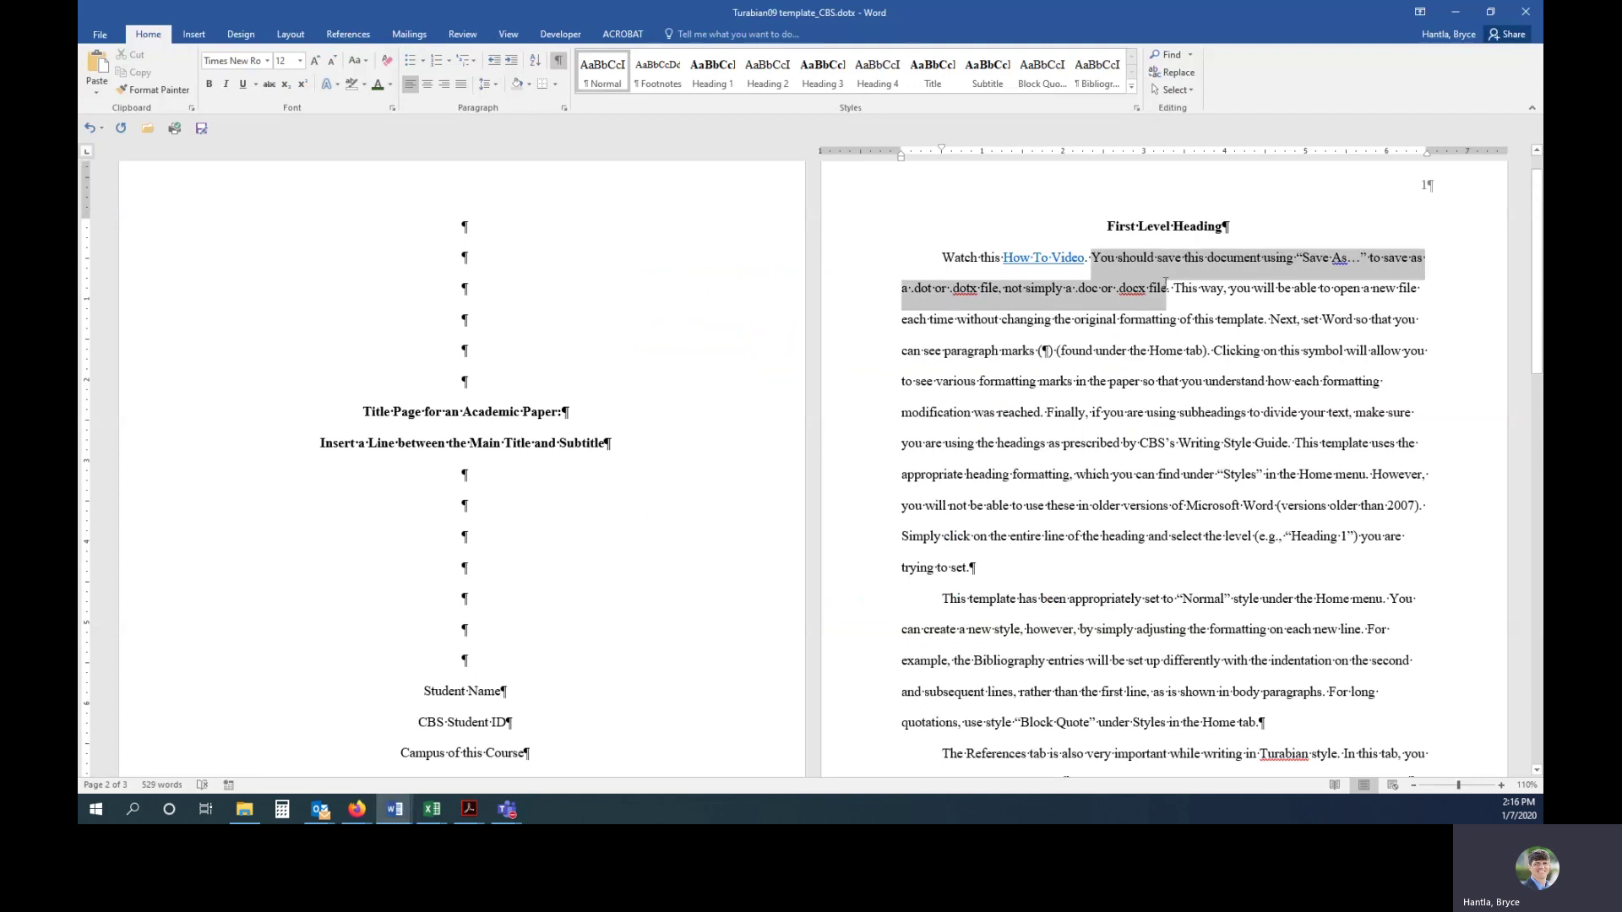
{"action": "left_click", "coordinate": [1166, 286]}
{"action": "left_click", "coordinate": [558, 60]}
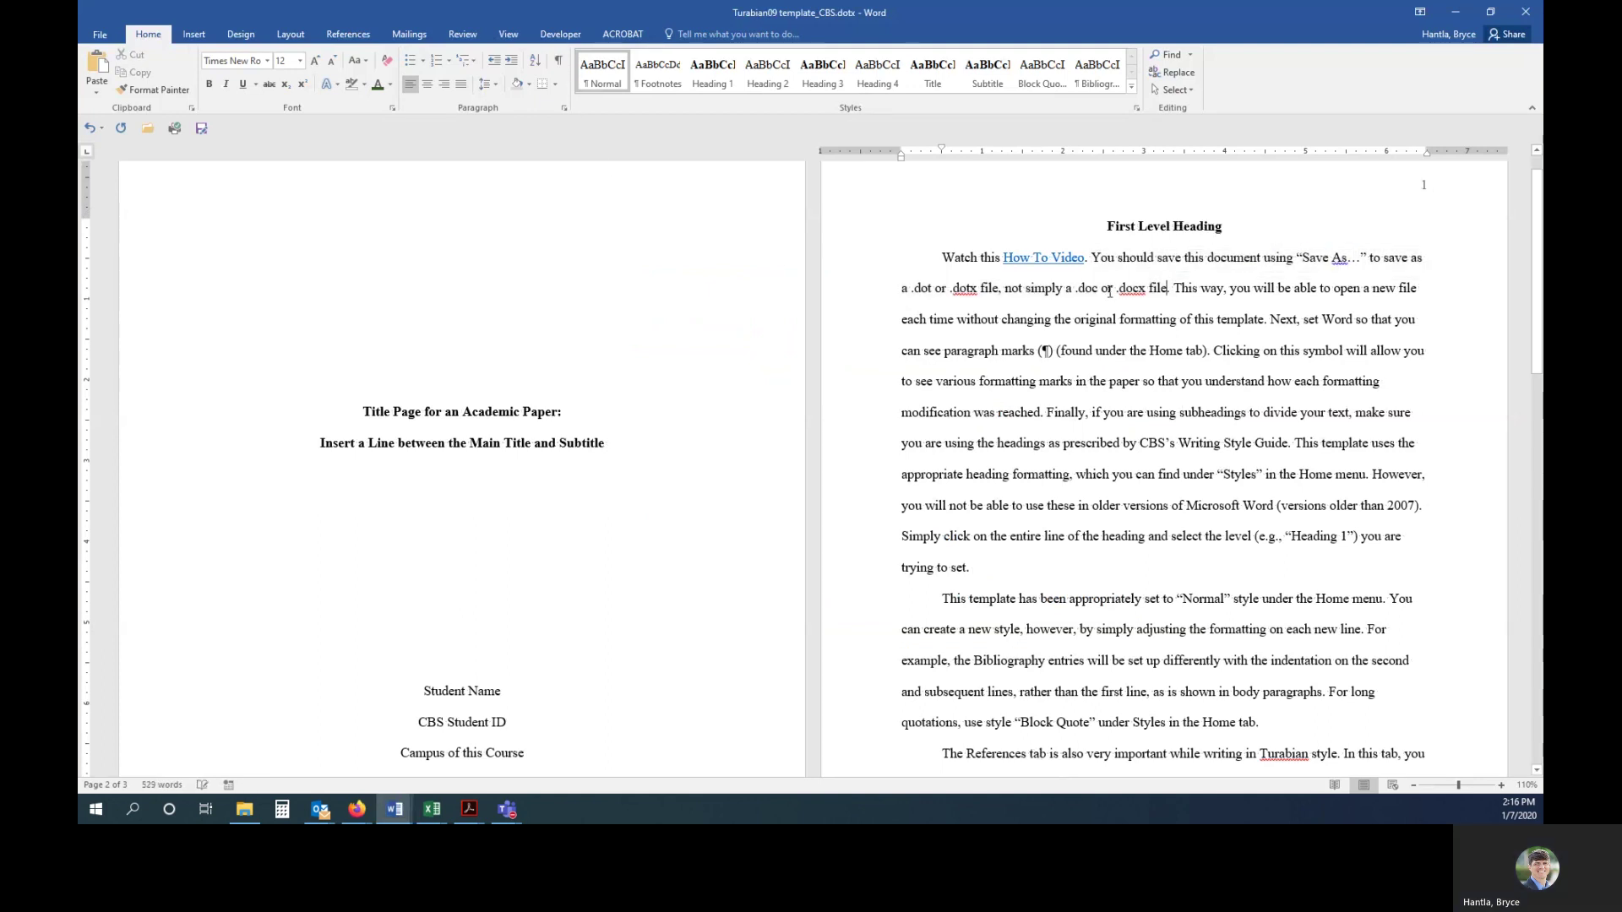
{"action": "left_click_drag", "start_coordinate": [1092, 258], "coordinate": [1166, 288]}
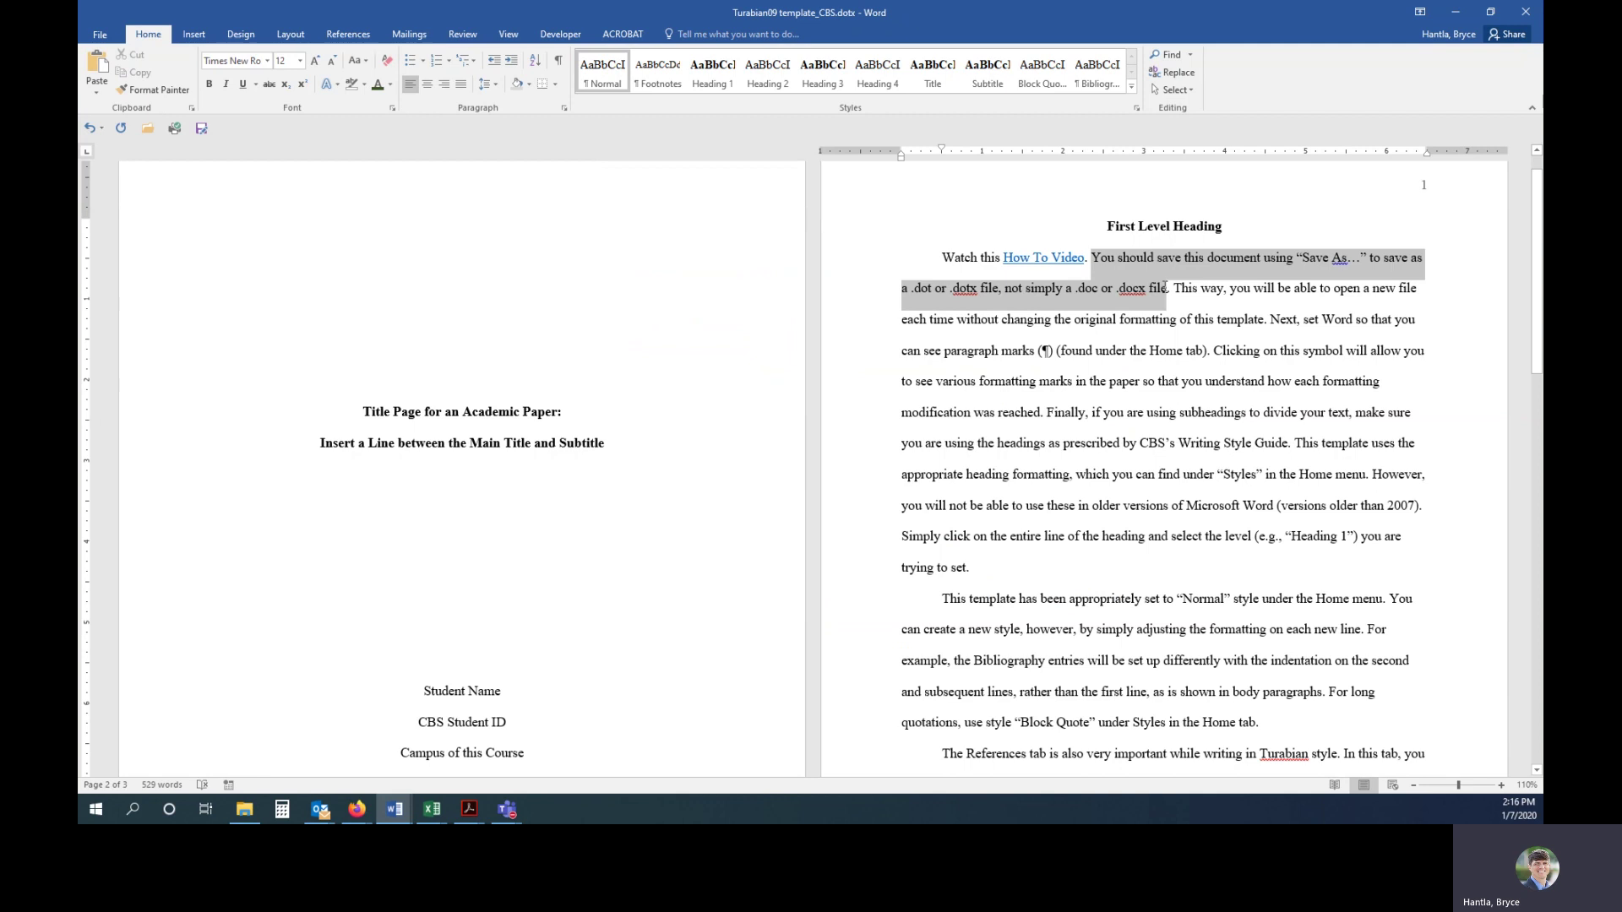
{"action": "left_click", "coordinate": [1122, 296]}
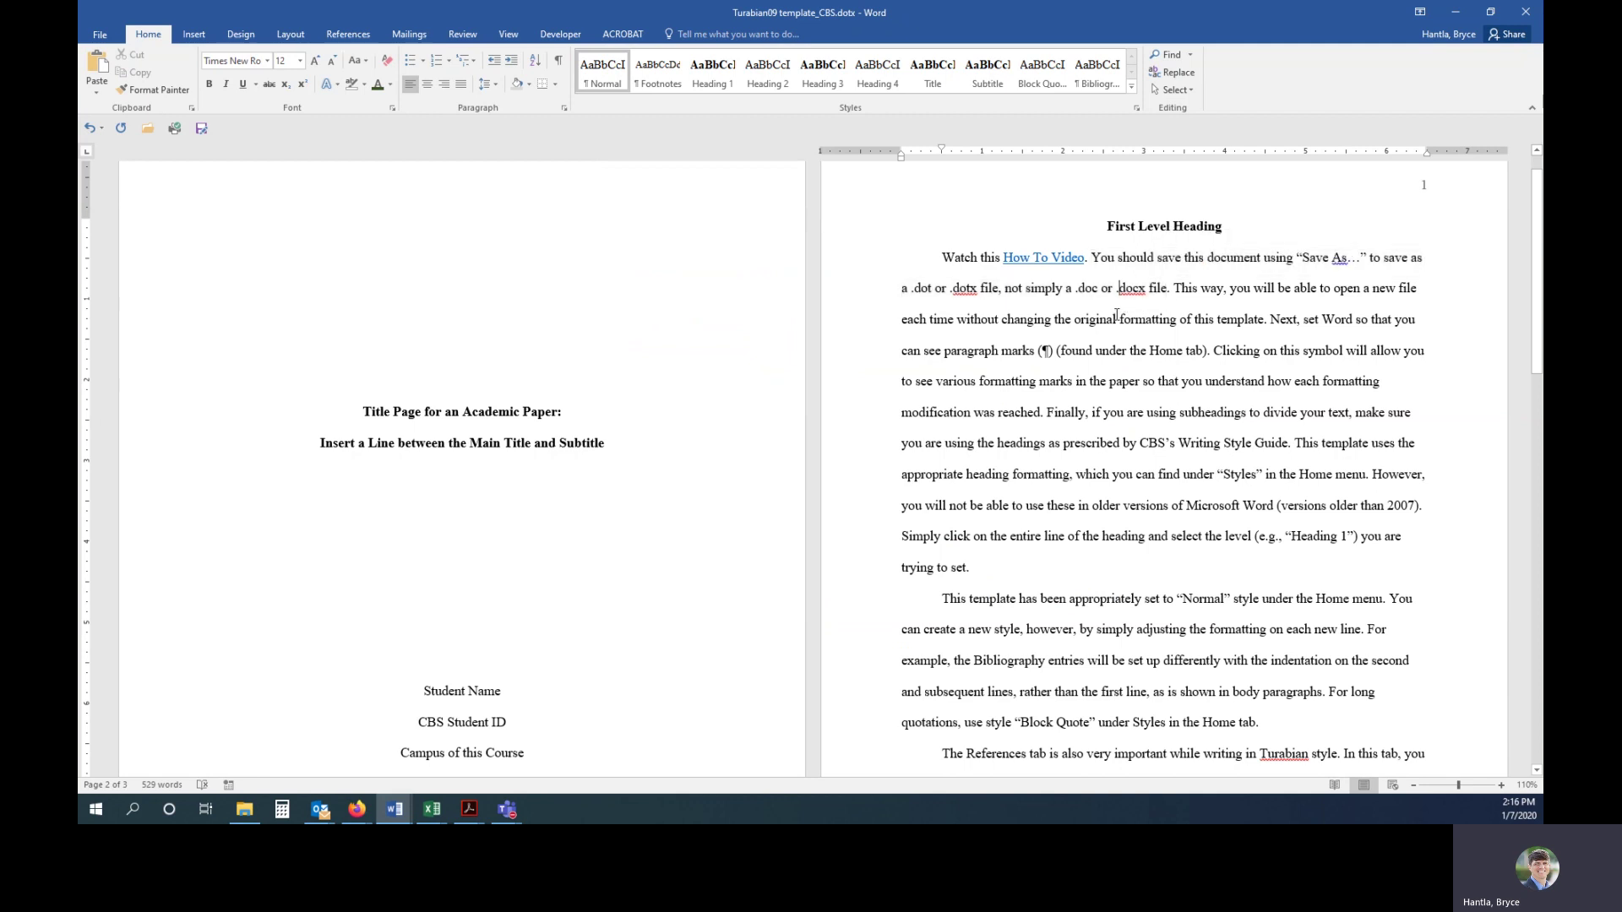
- Save as Turabian09 template_CBS.dotx, type Word Template (*.dotx), in Custom Office Templates
{"action": "left_click", "coordinate": [101, 37]}
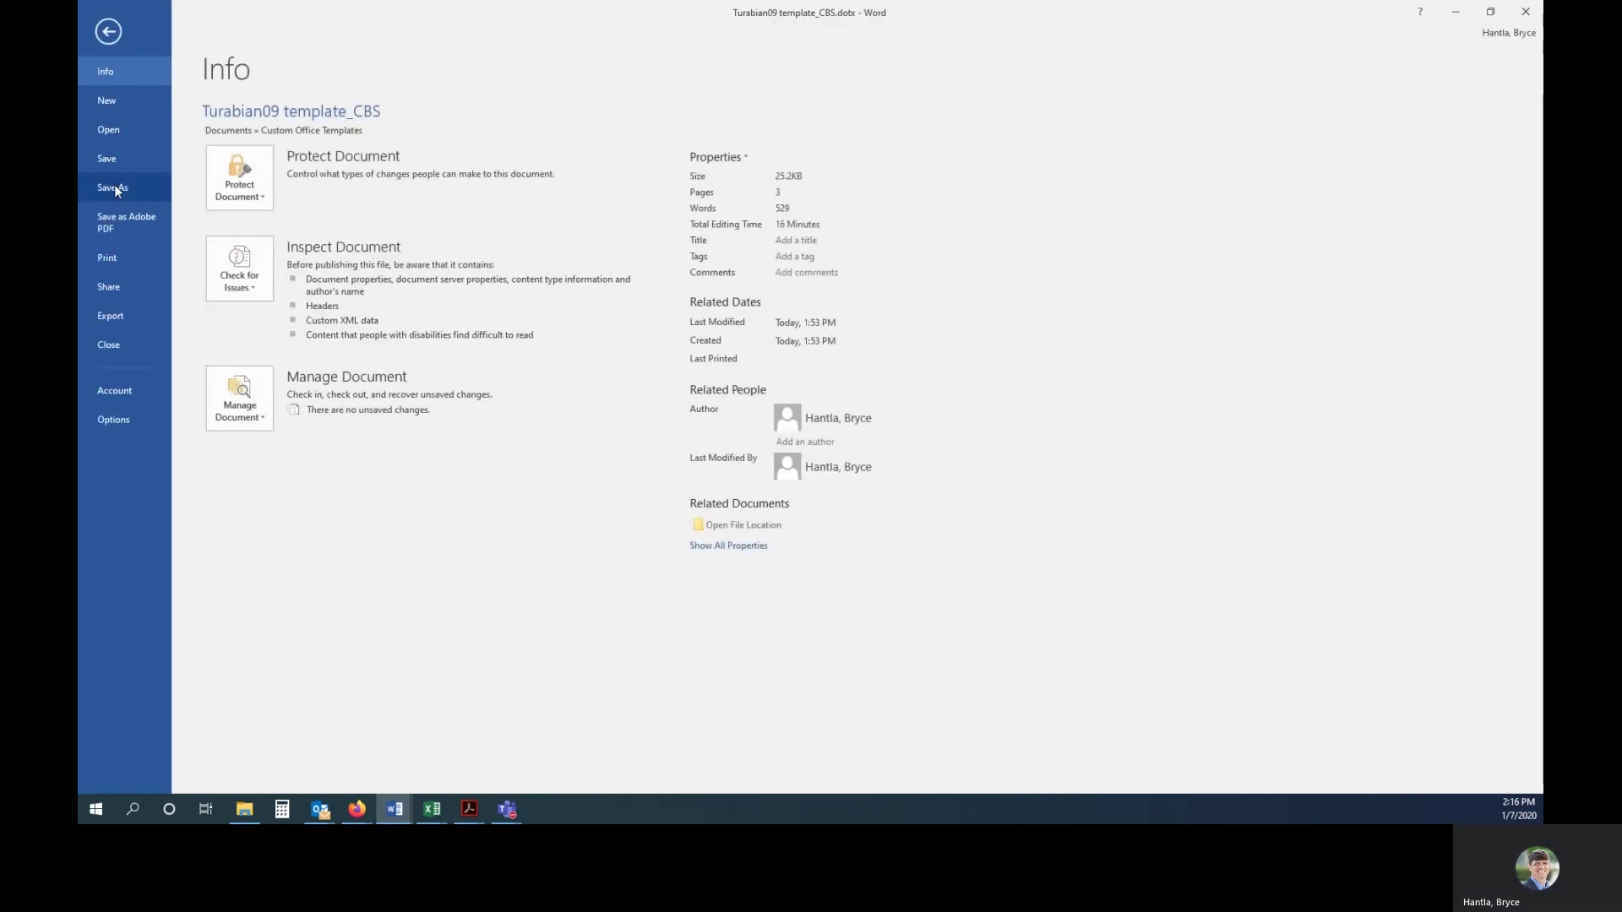
{"action": "left_click", "coordinate": [115, 188]}
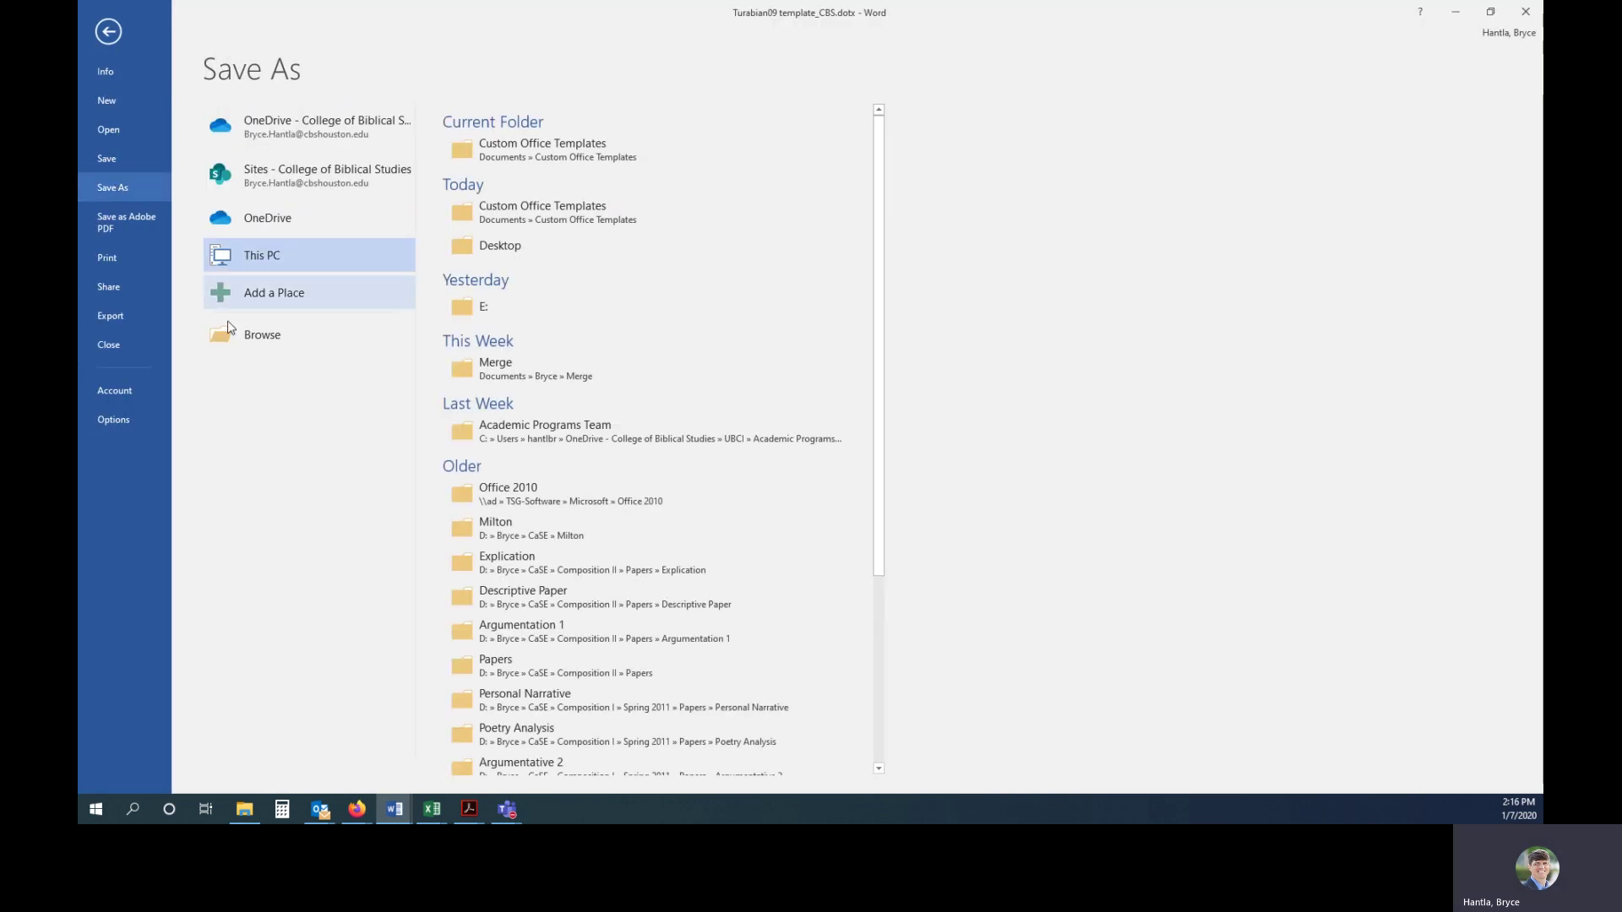
{"action": "left_click", "coordinate": [263, 348]}
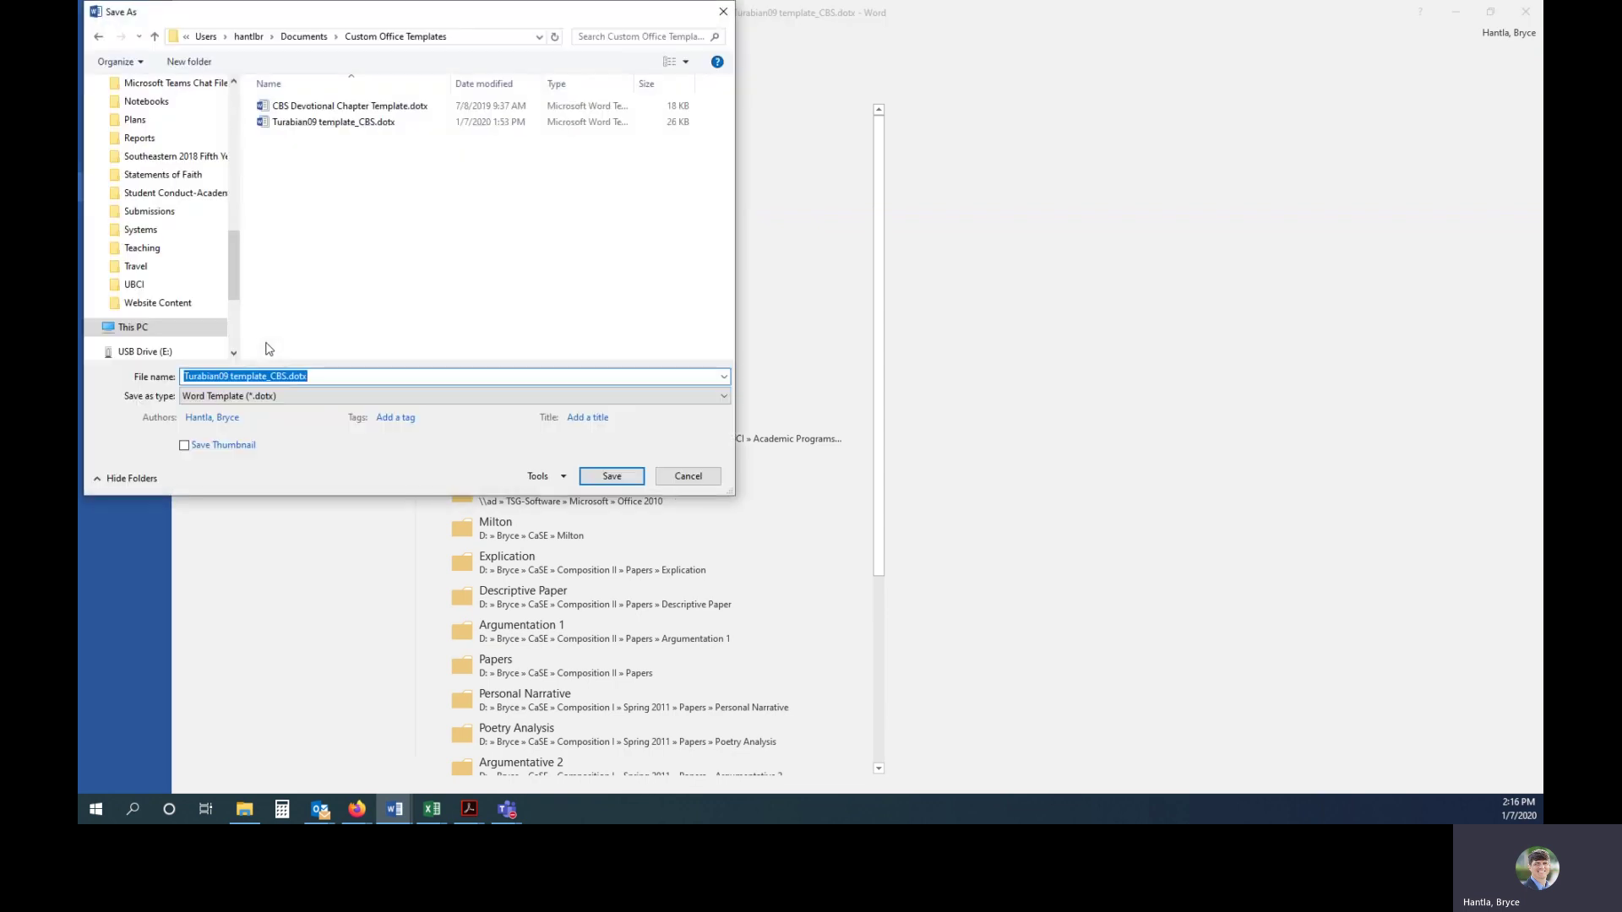
{"action": "left_click_drag", "start_coordinate": [235, 269], "coordinate": [235, 127]}
{"action": "left_click", "coordinate": [144, 86]}
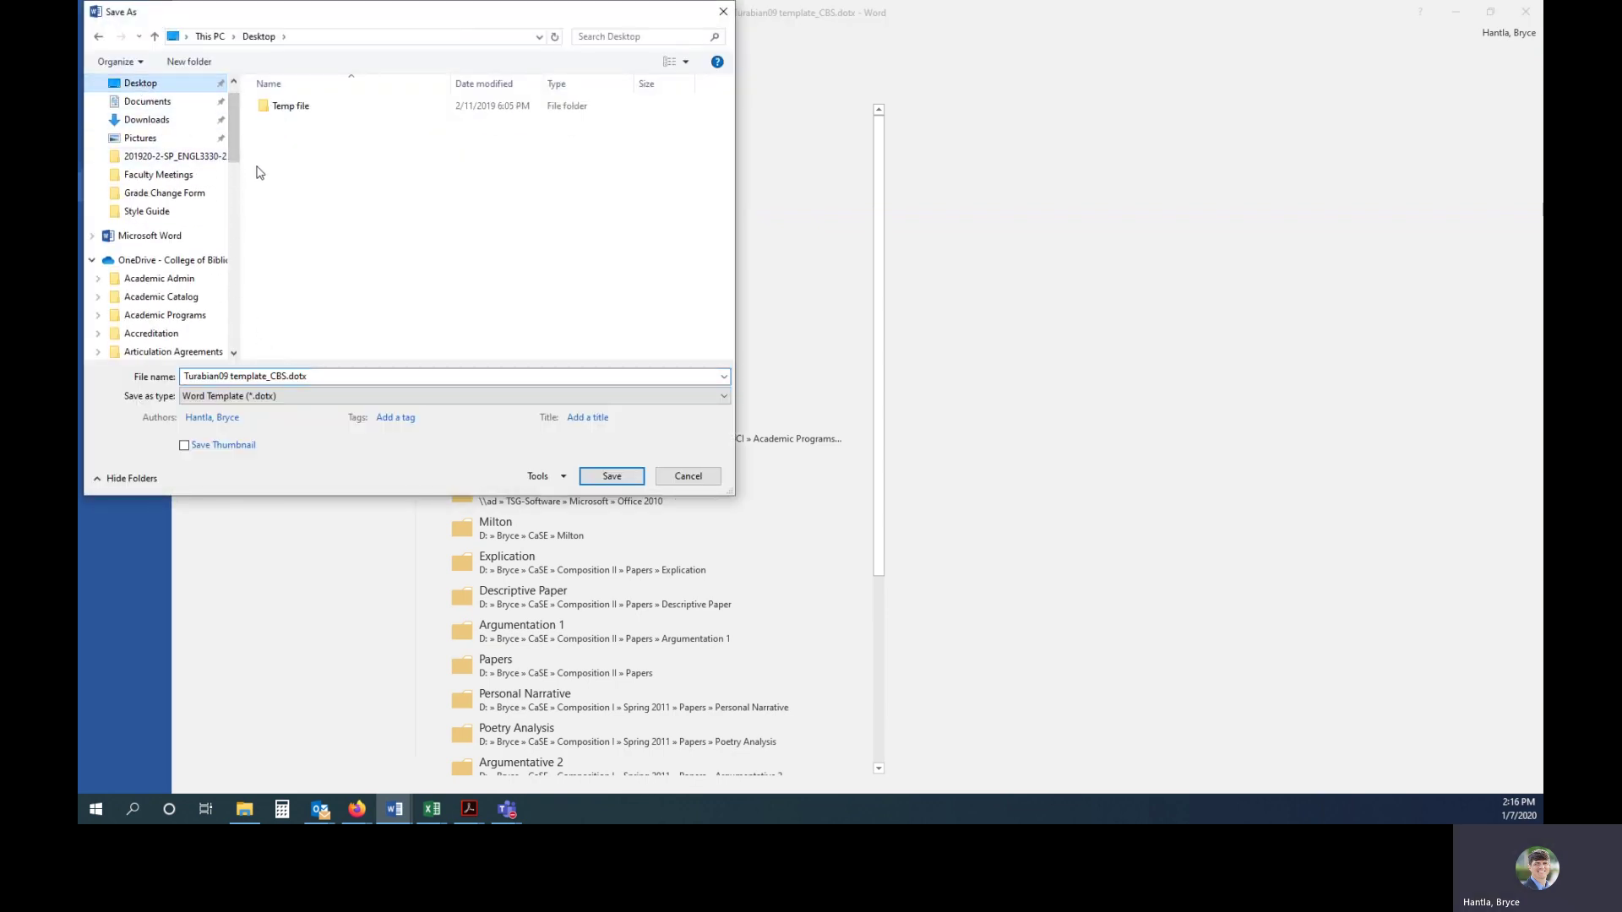
{"action": "left_click", "coordinate": [284, 395]}
{"action": "left_click", "coordinate": [268, 396]}
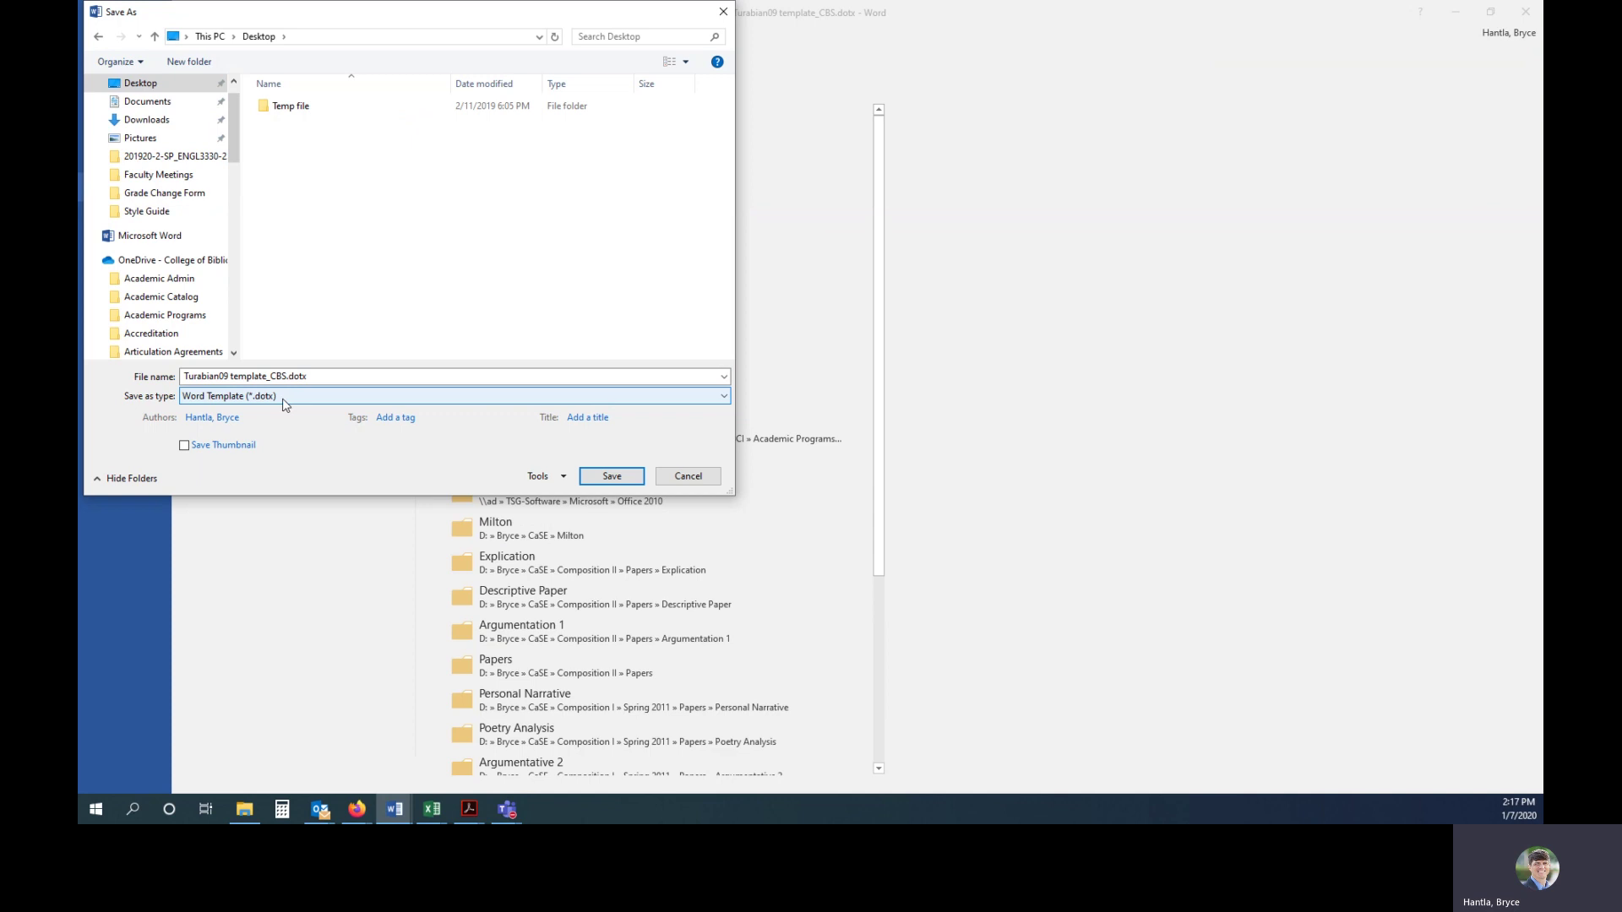
{"action": "left_click", "coordinate": [284, 401]}
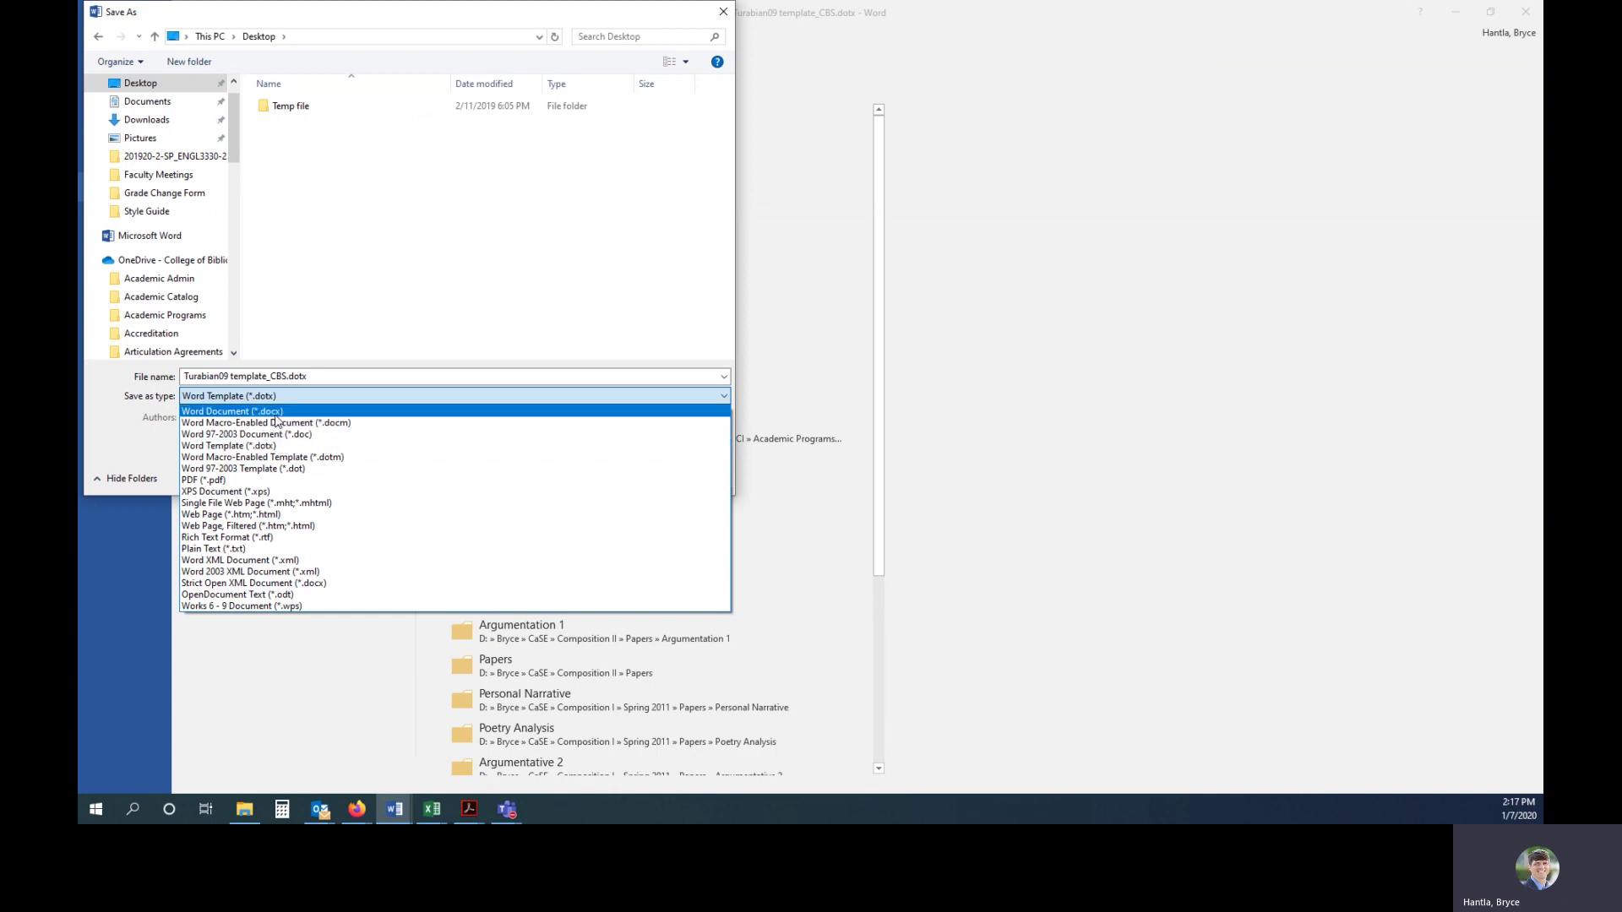
{"action": "left_click", "coordinate": [275, 413]}
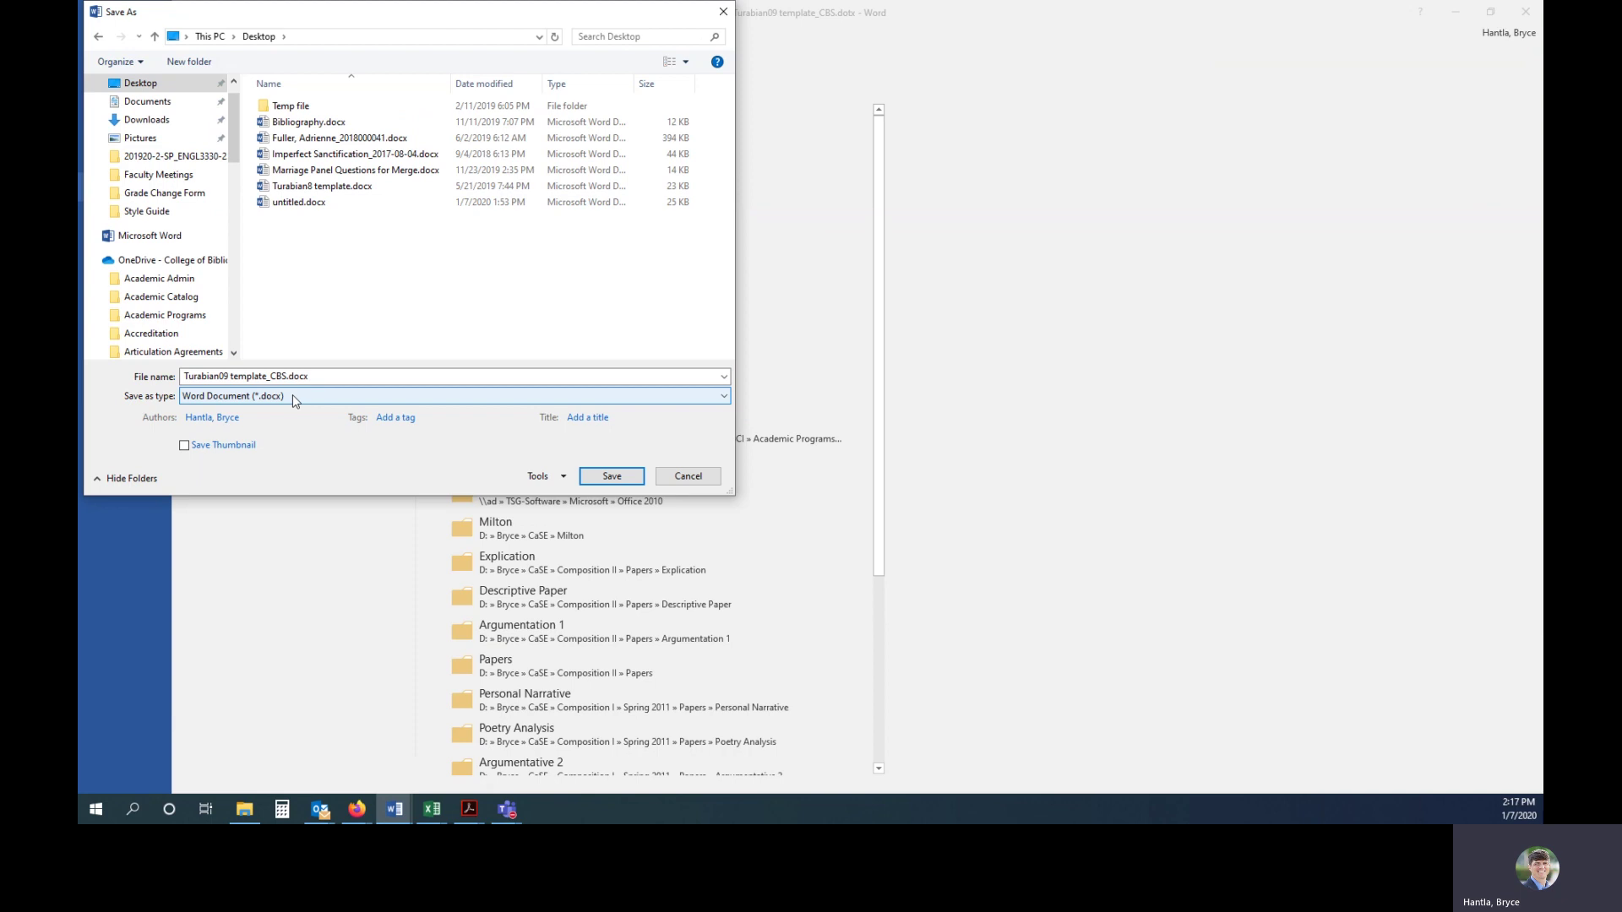
{"action": "left_click", "coordinate": [293, 396]}
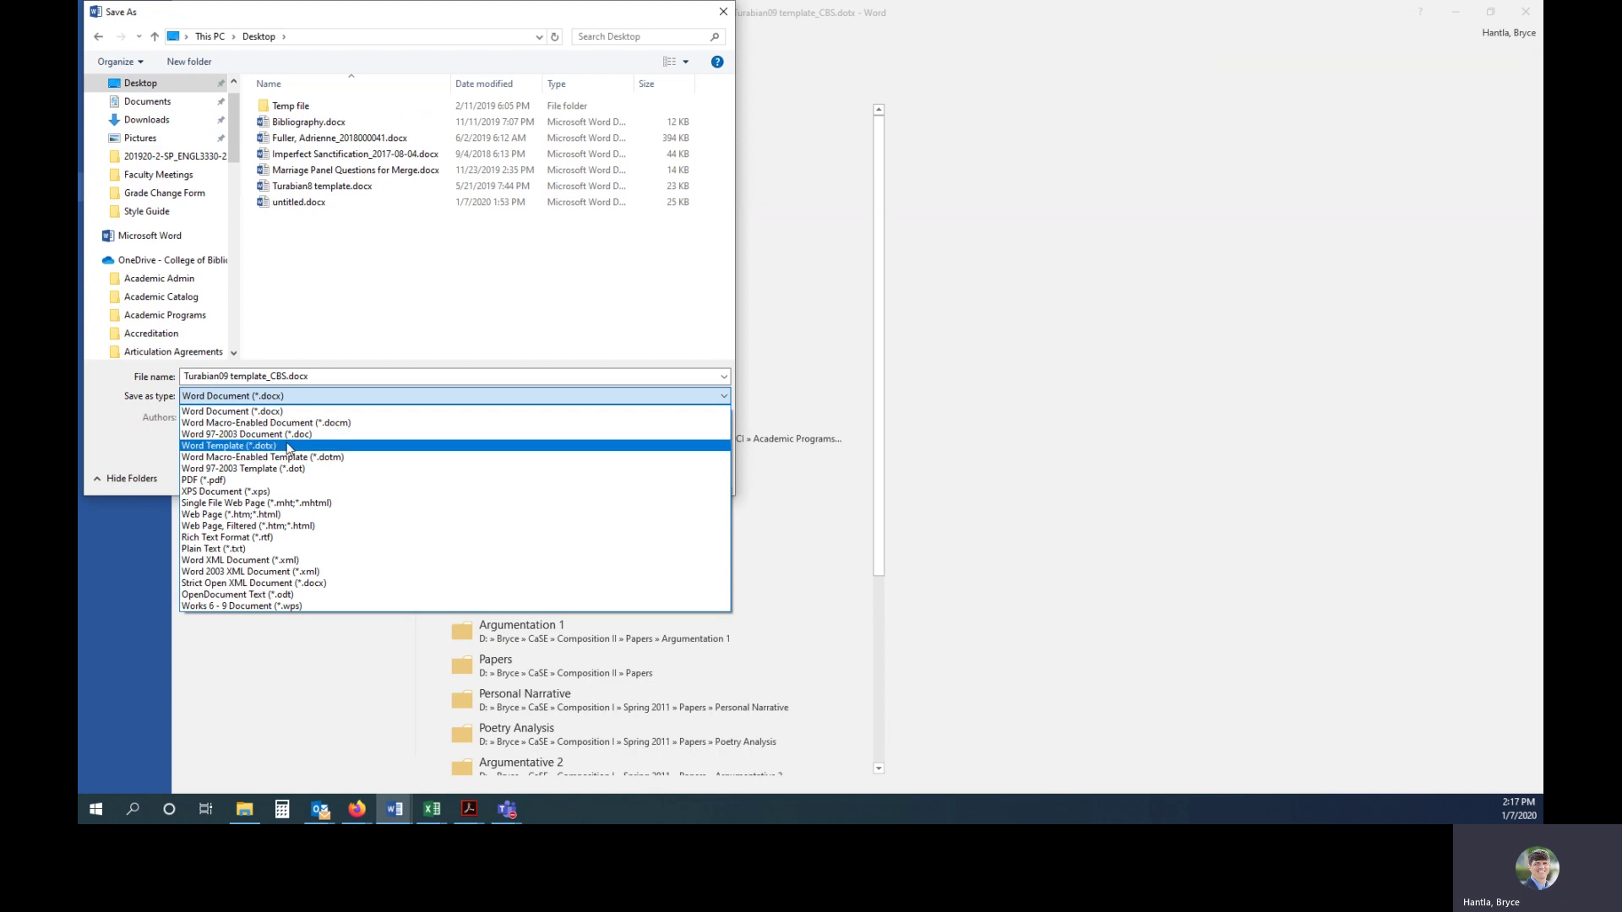
{"action": "left_click", "coordinate": [289, 446]}
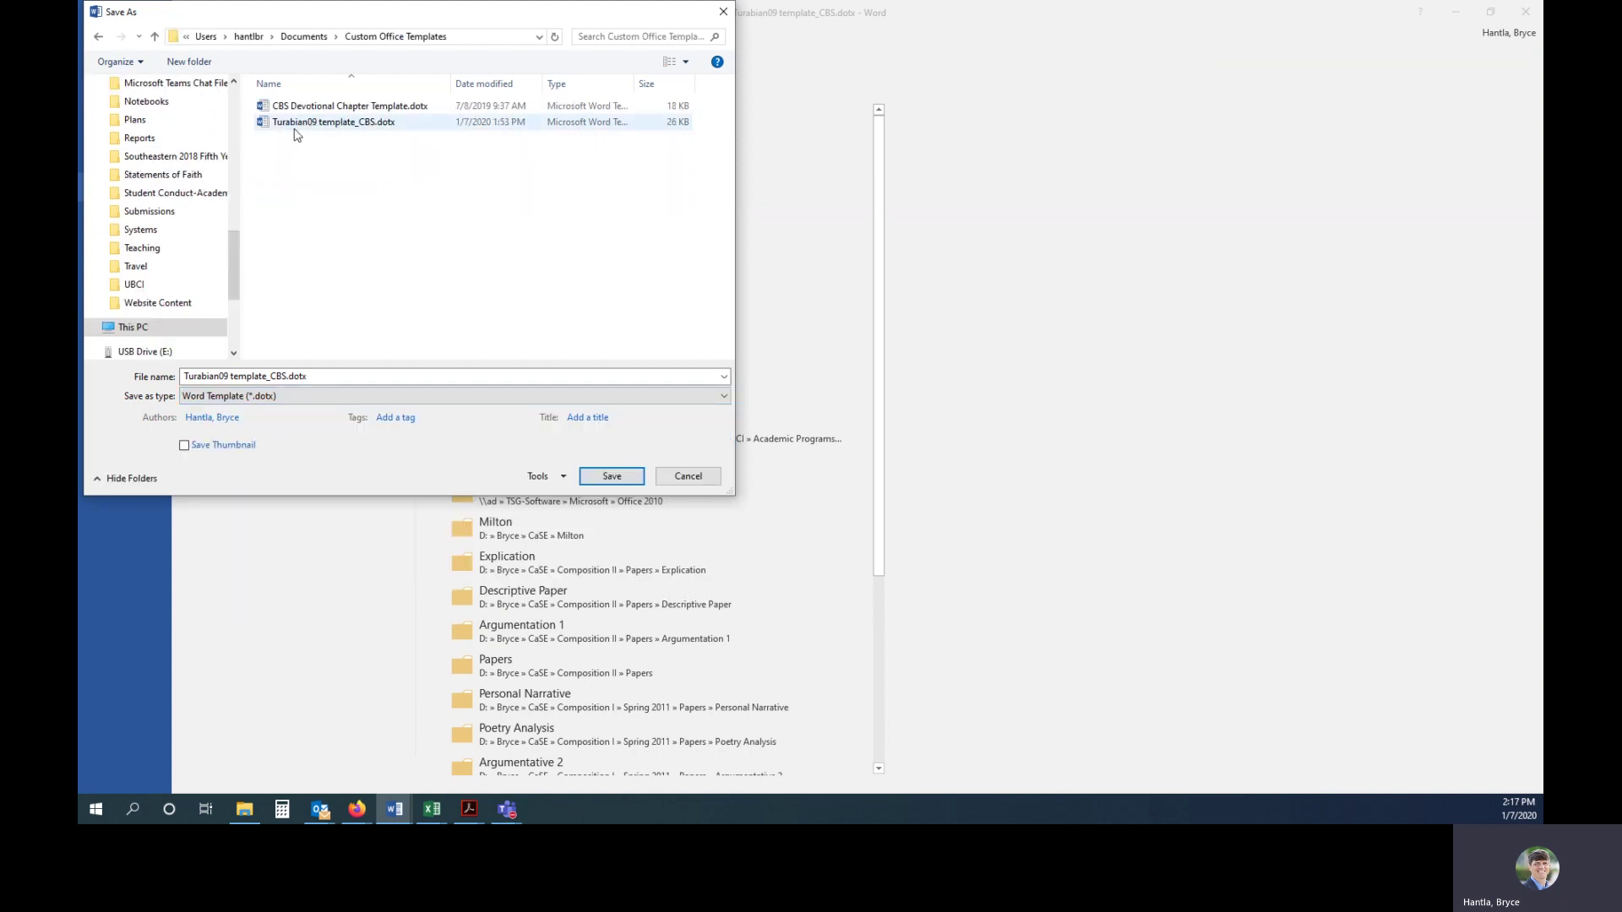
{"action": "left_click", "coordinate": [323, 127]}
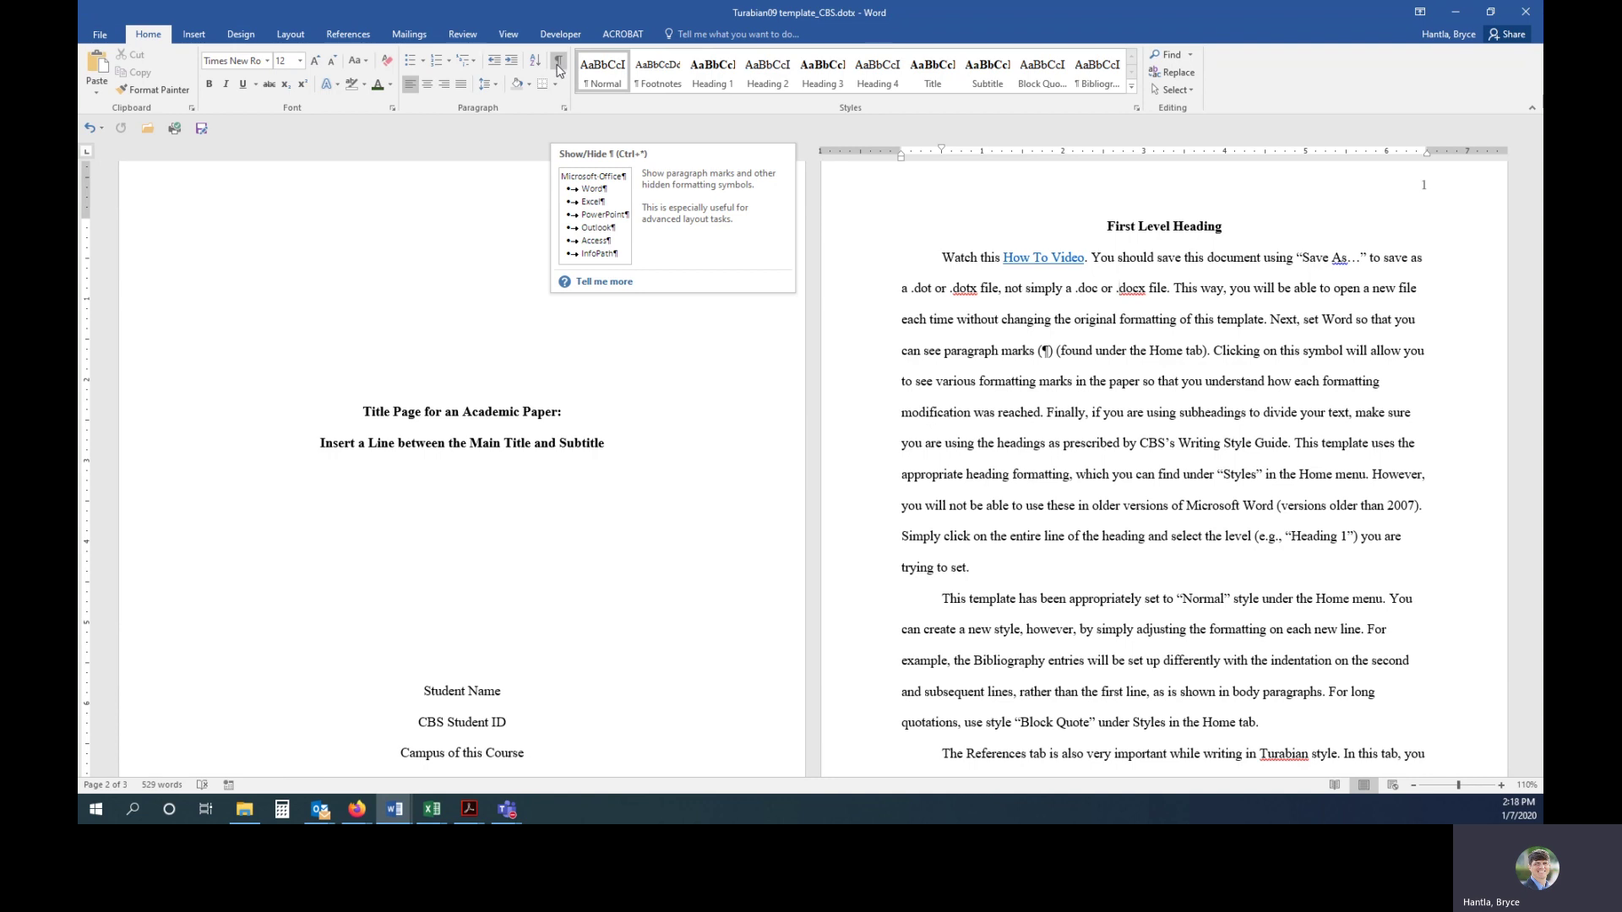
- Turn formatting marks back on and inspect the title page's blank lines and title lines
{"action": "left_click", "coordinate": [559, 67]}
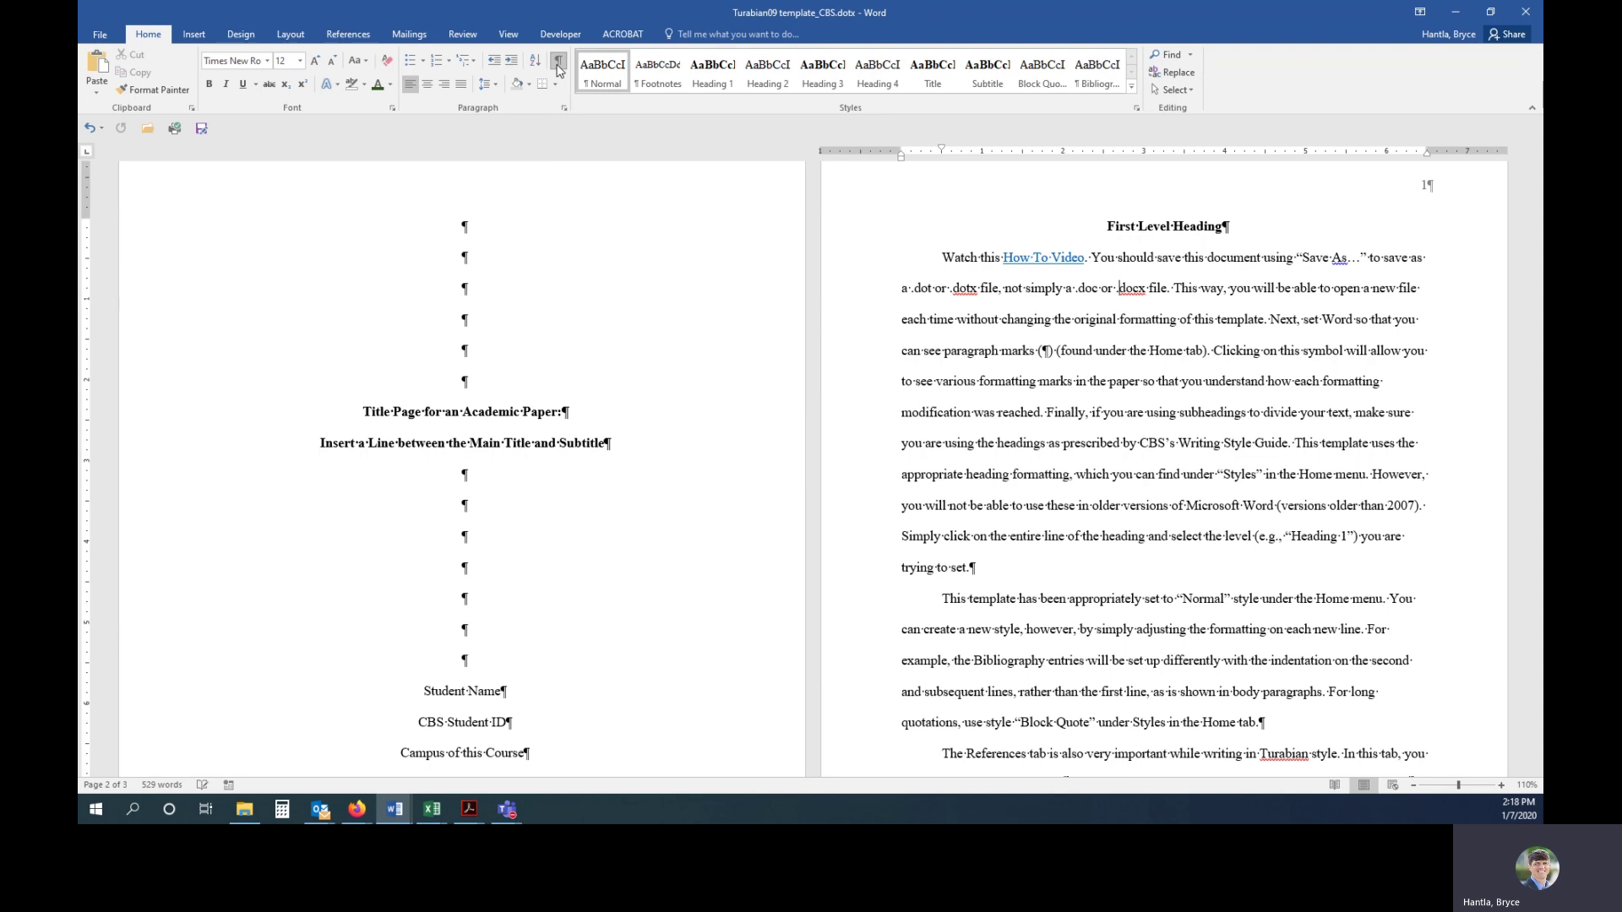
{"action": "left_click_drag", "start_coordinate": [464, 227], "coordinate": [464, 384]}
{"action": "left_click", "coordinate": [474, 236]}
{"action": "left_click", "coordinate": [472, 387]}
{"action": "left_click", "coordinate": [389, 420]}
{"action": "left_click", "coordinate": [421, 414]}
{"action": "left_click", "coordinate": [444, 414]}
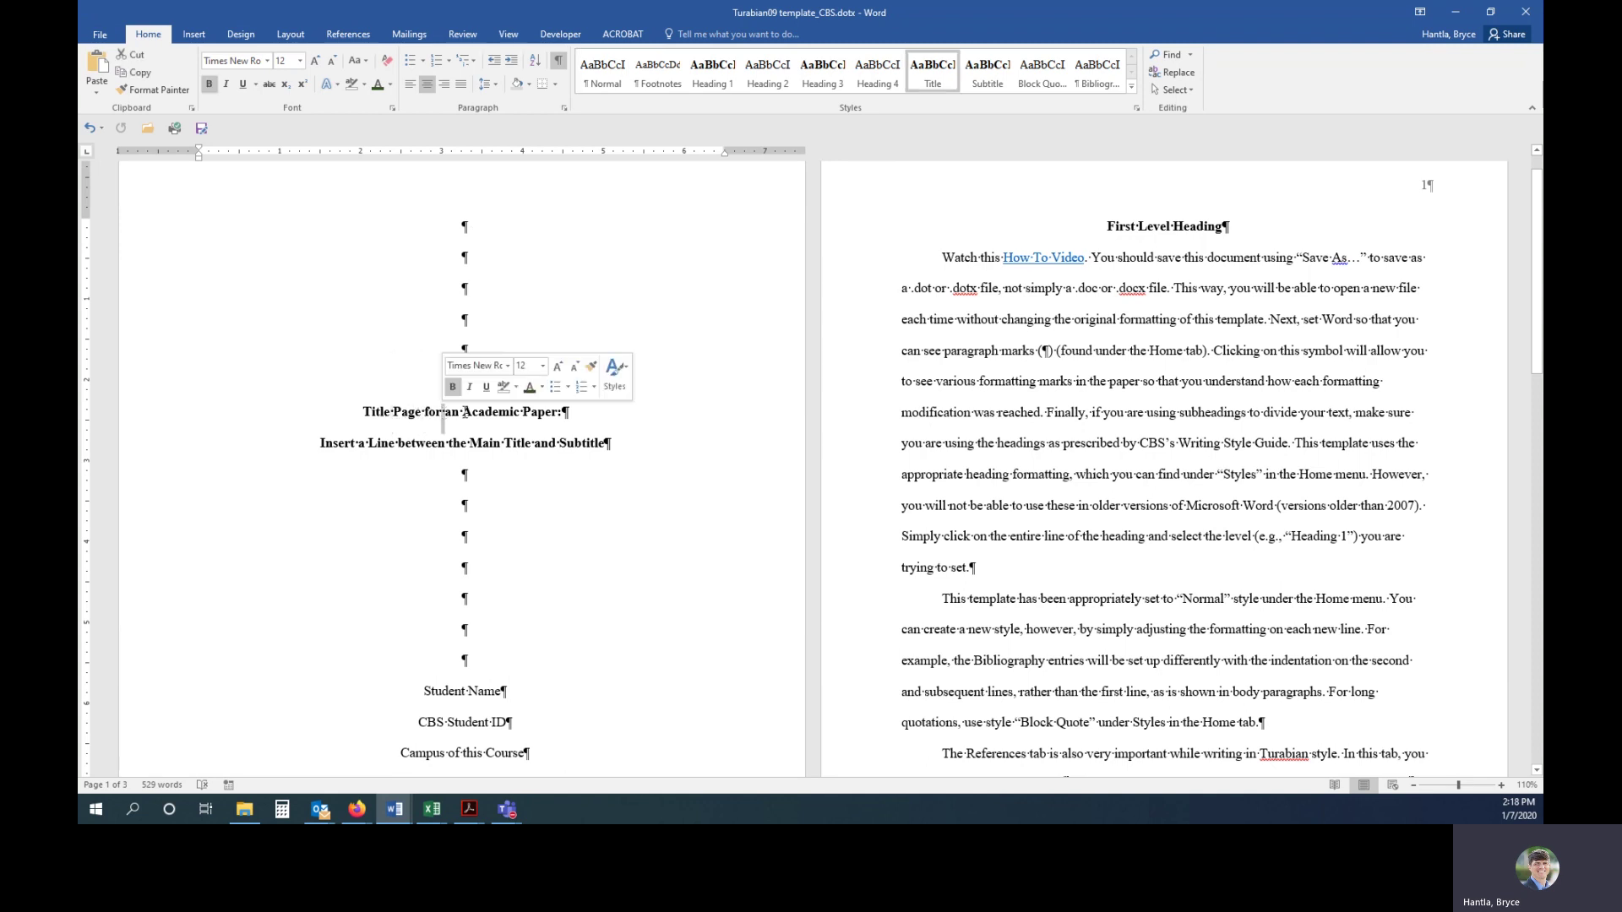
{"action": "left_click", "coordinate": [490, 446]}
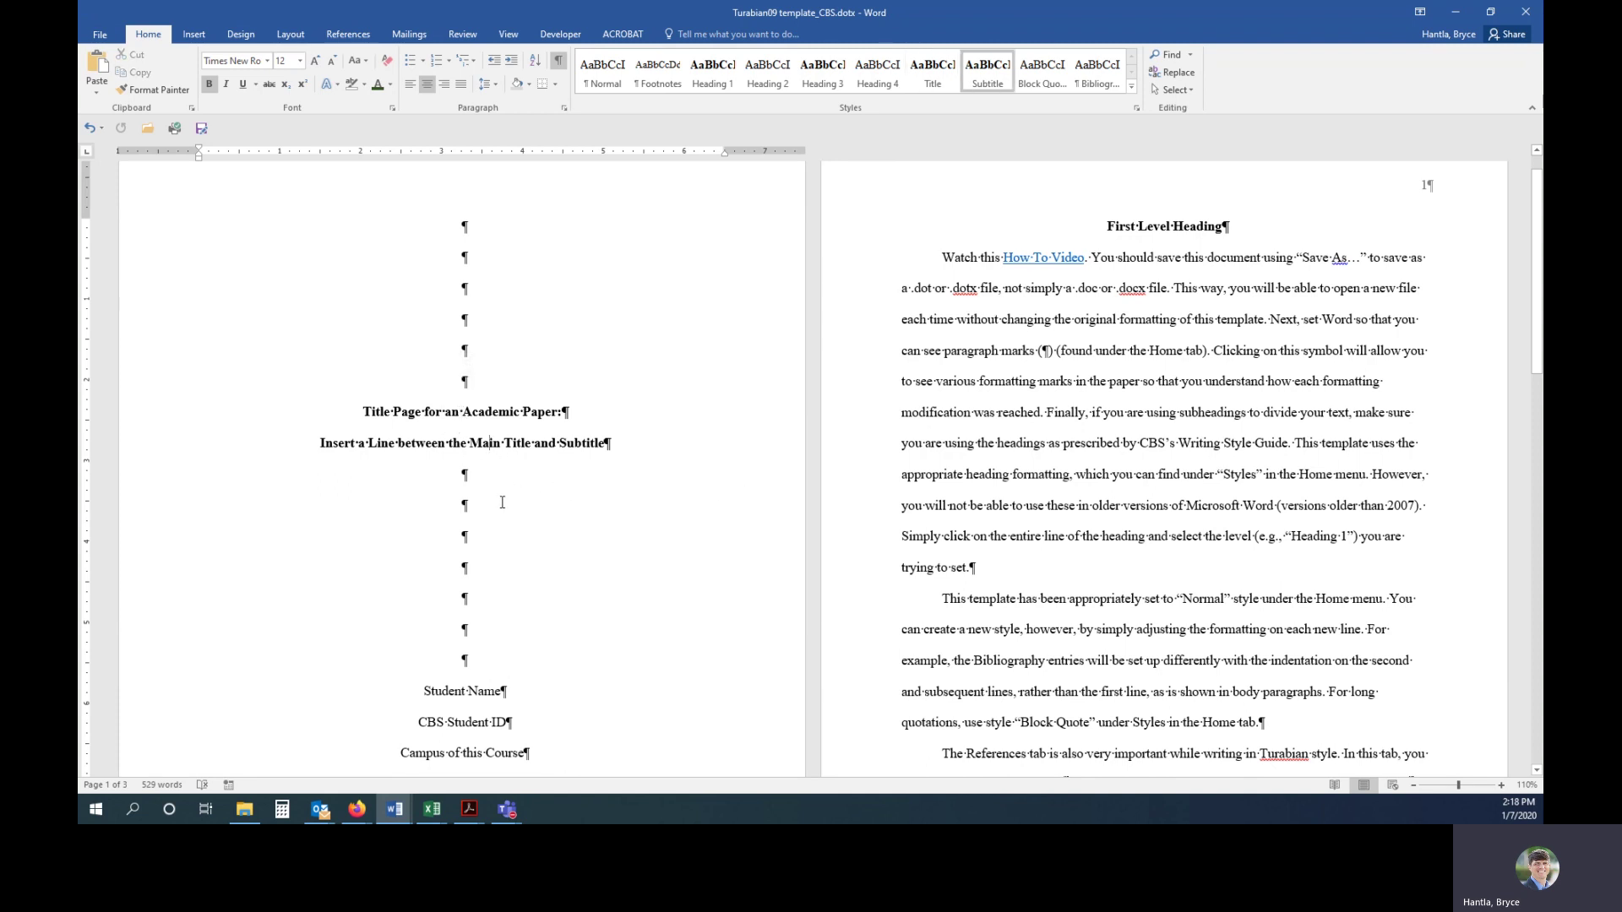
{"action": "scroll", "coordinate": [502, 502], "scroll_direction": "down", "scroll_amount": 4}
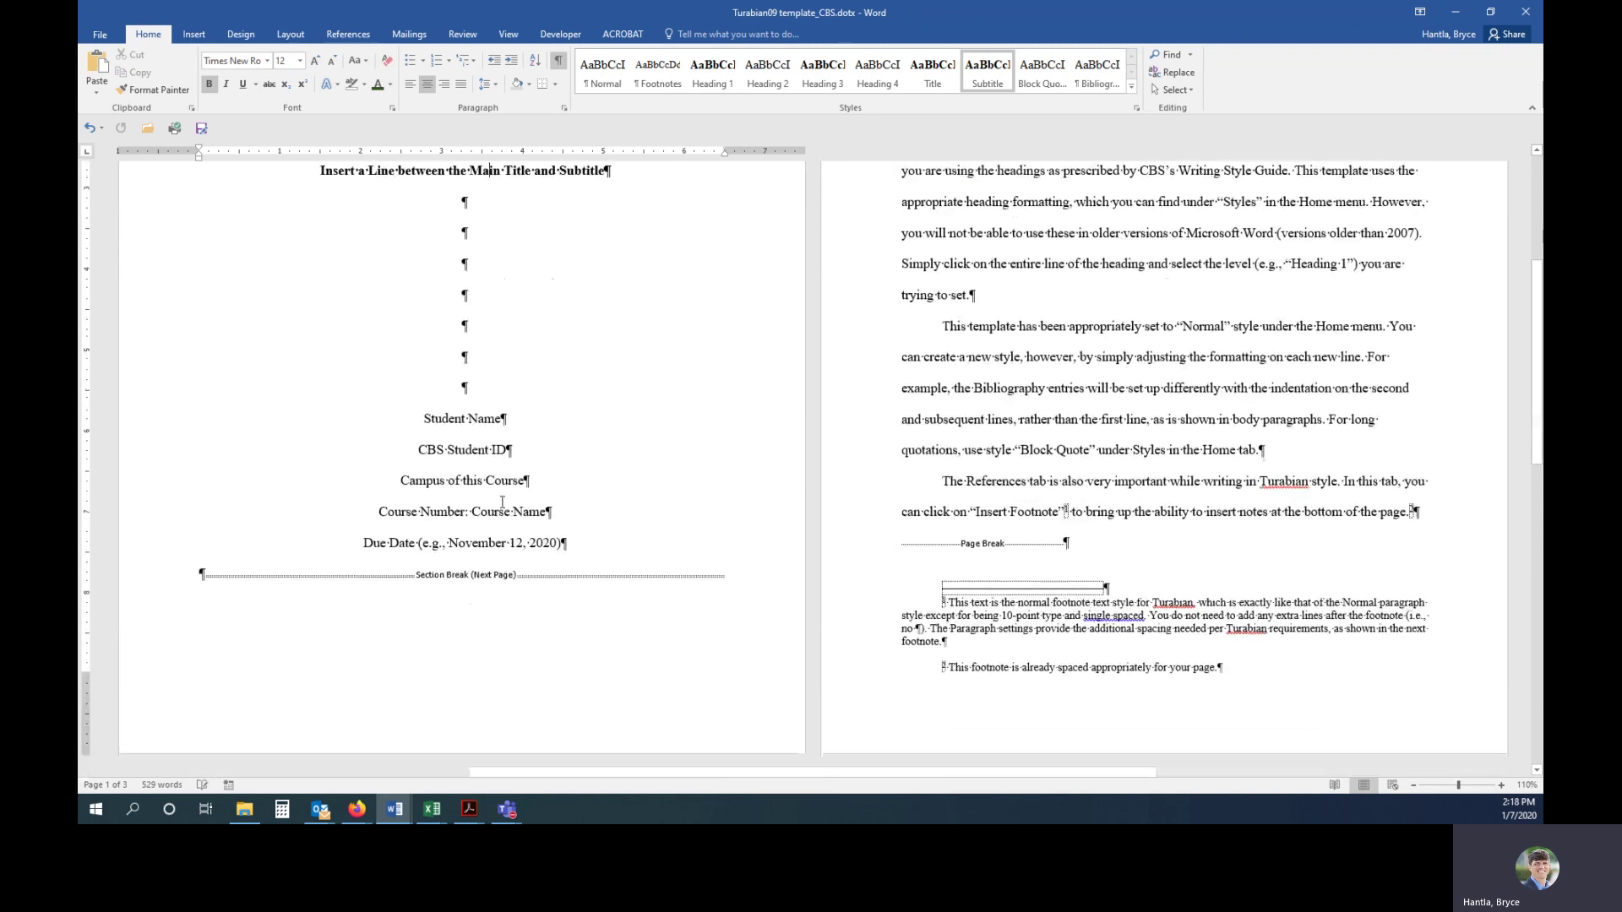
{"action": "left_click_drag", "start_coordinate": [201, 575], "coordinate": [652, 587]}
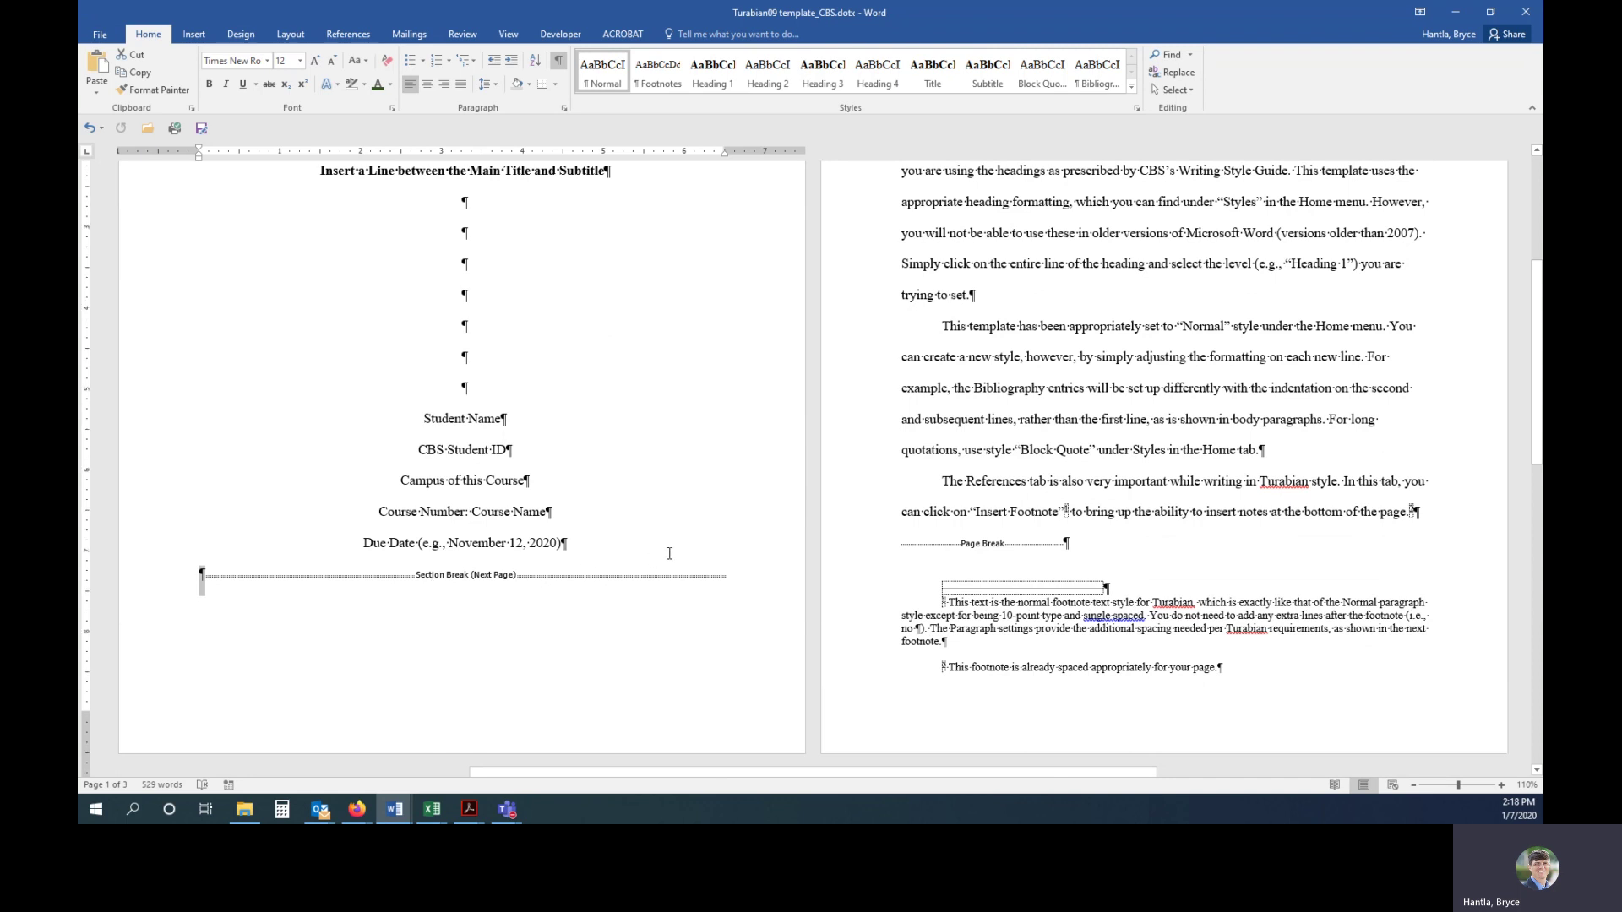
- Inspect the page break after the References paragraph and the Bibliography section
{"action": "scroll", "coordinate": [670, 553], "scroll_direction": "up", "scroll_amount": 1}
{"action": "scroll", "coordinate": [718, 552], "scroll_direction": "up", "scroll_amount": 5}
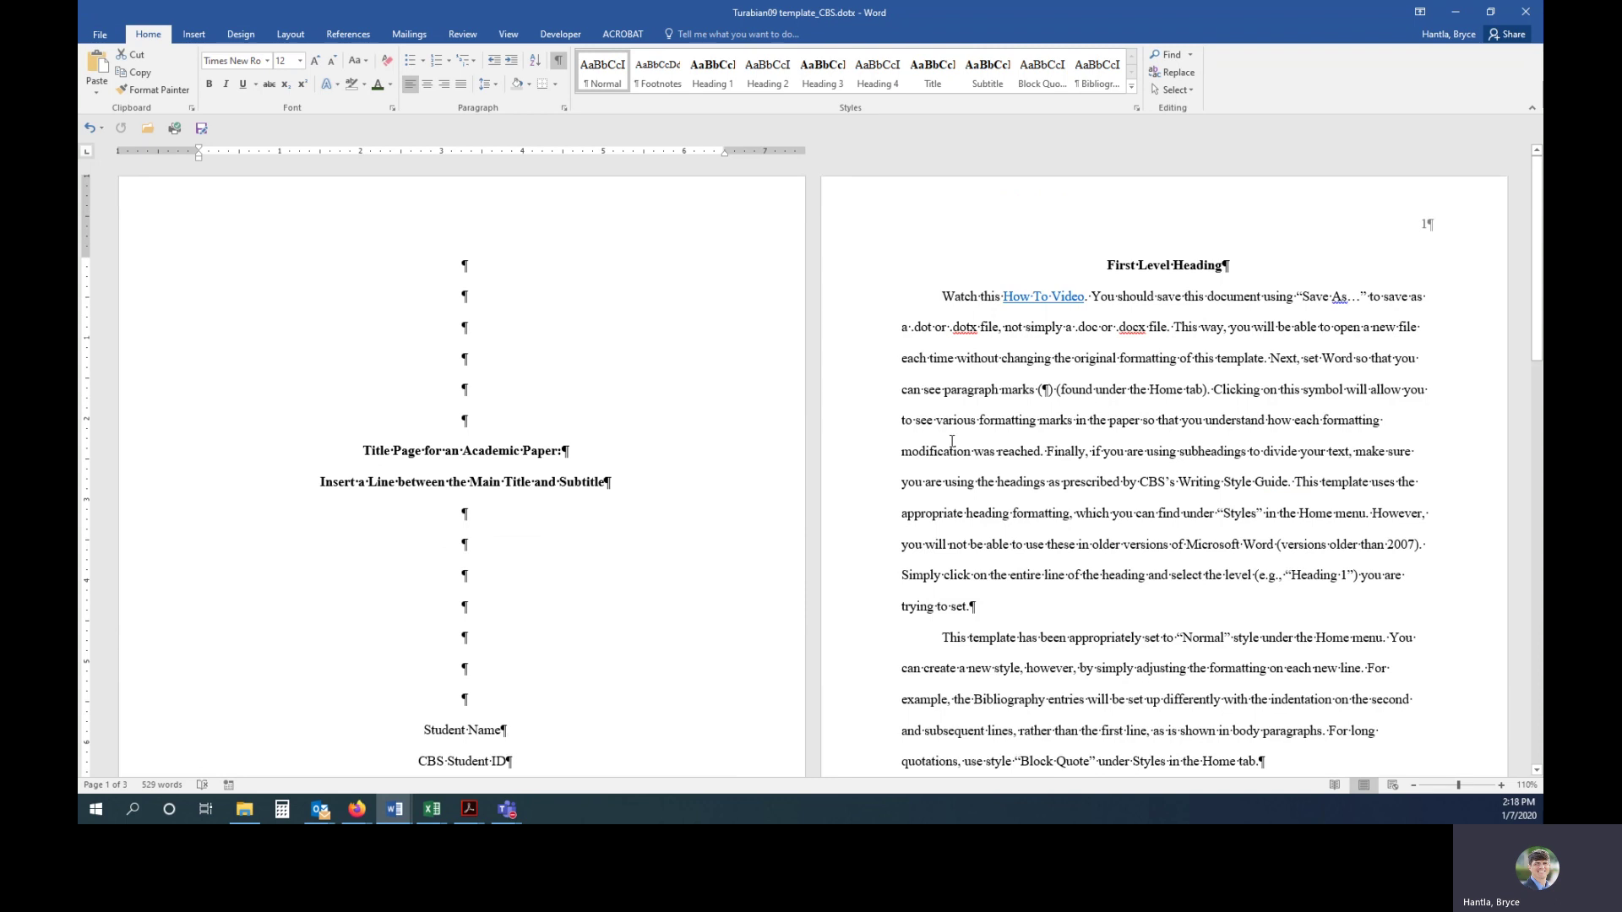
{"action": "scroll", "coordinate": [952, 441], "scroll_direction": "down", "scroll_amount": 7}
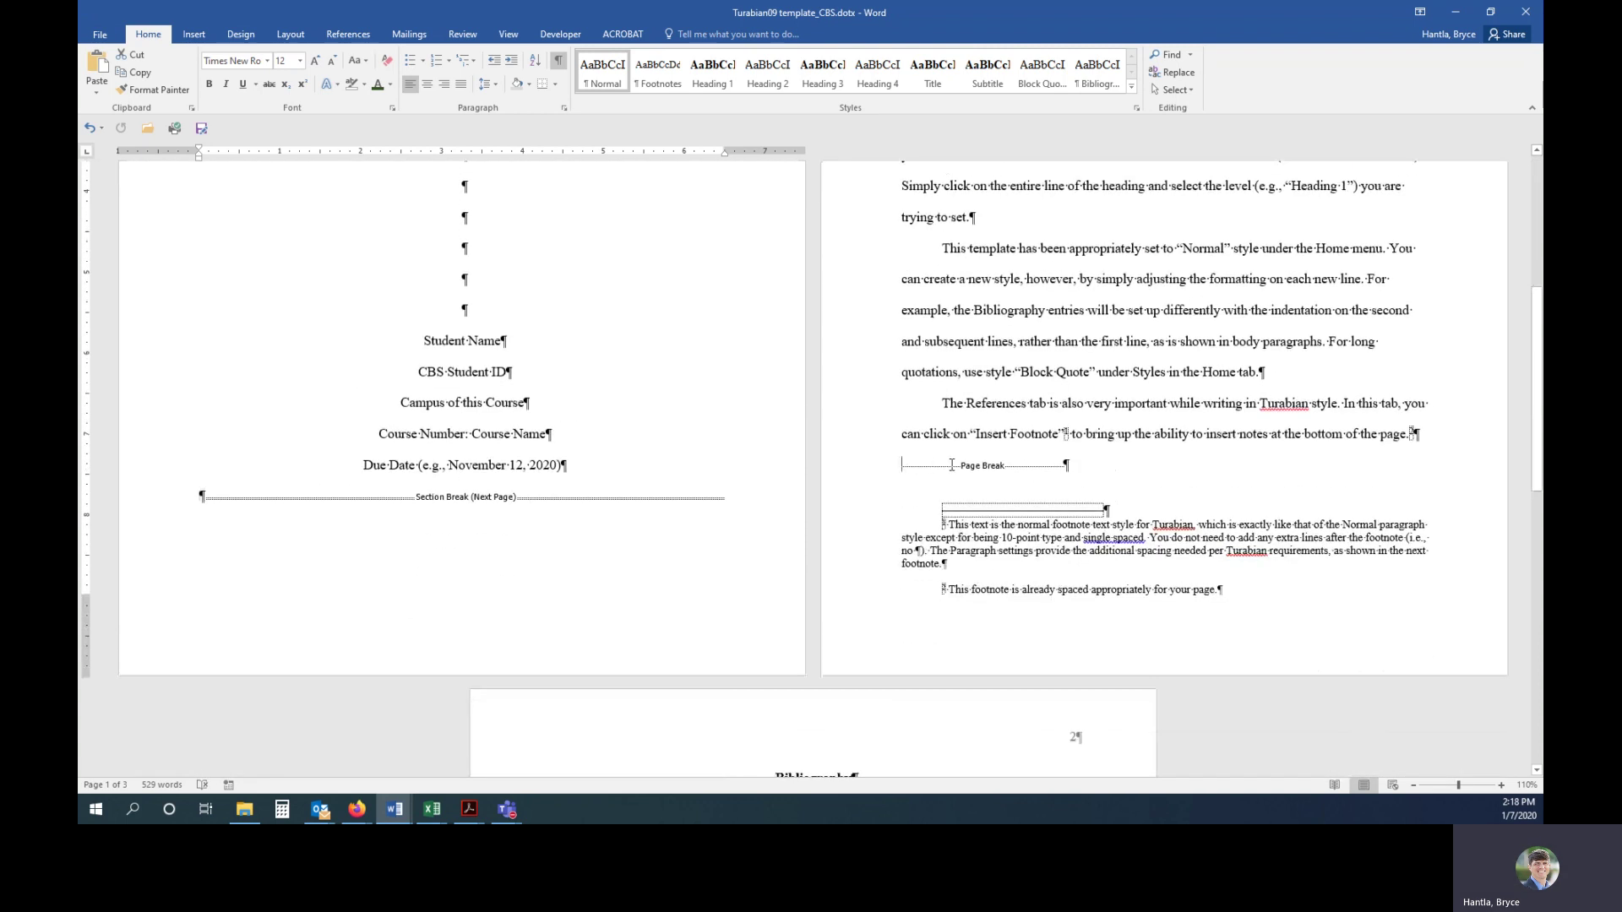
{"action": "left_click", "coordinate": [1040, 460]}
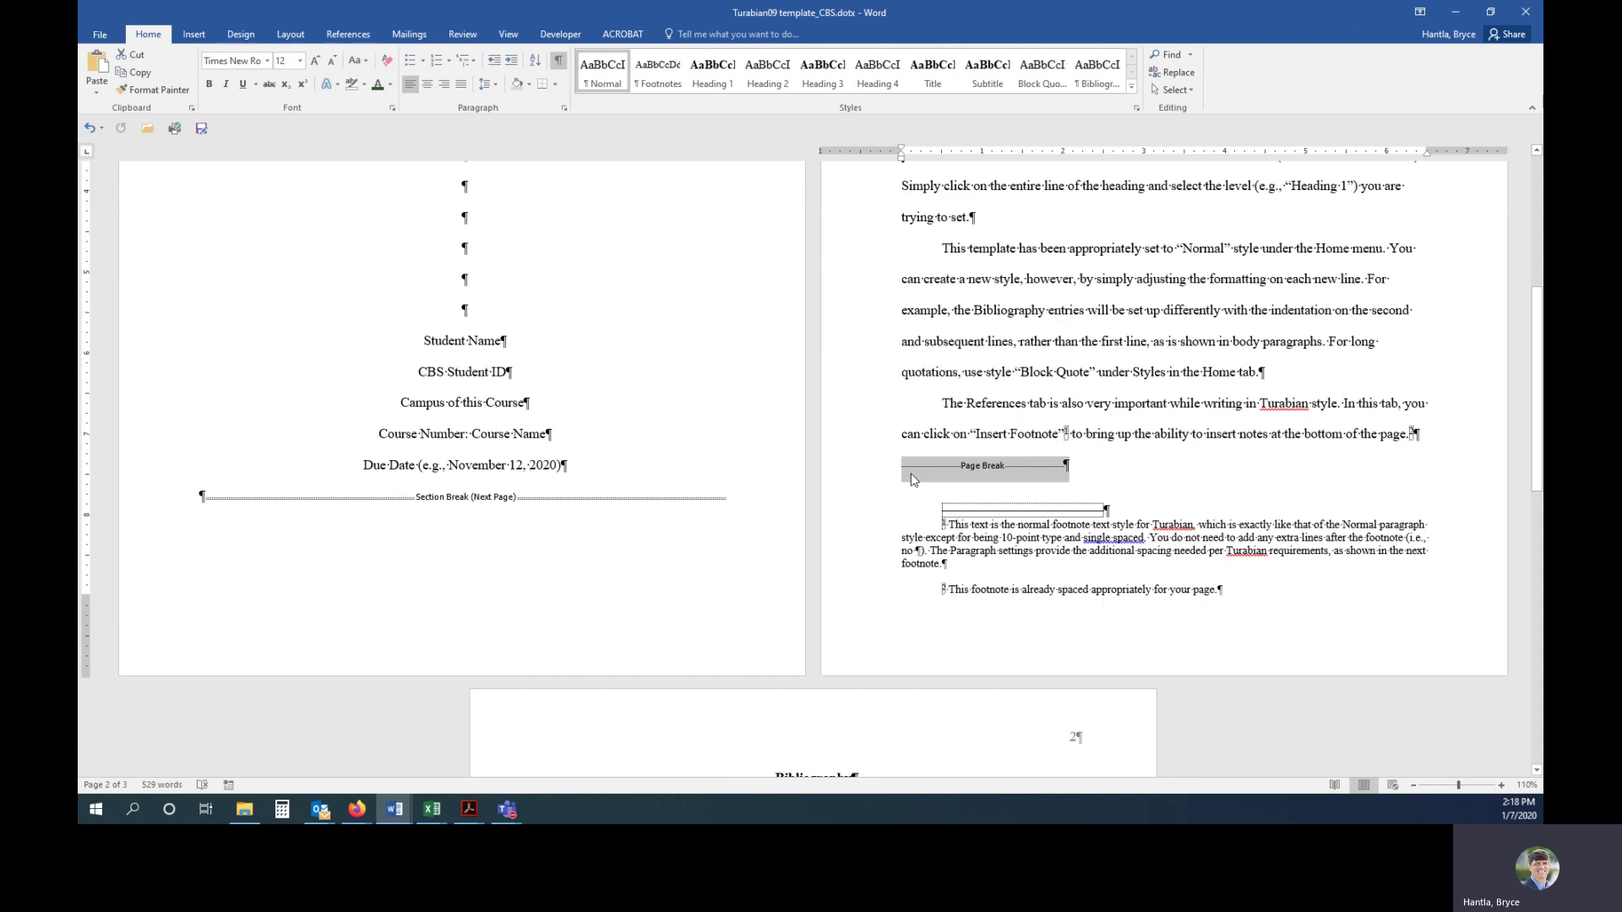
{"action": "left_click", "coordinate": [931, 439]}
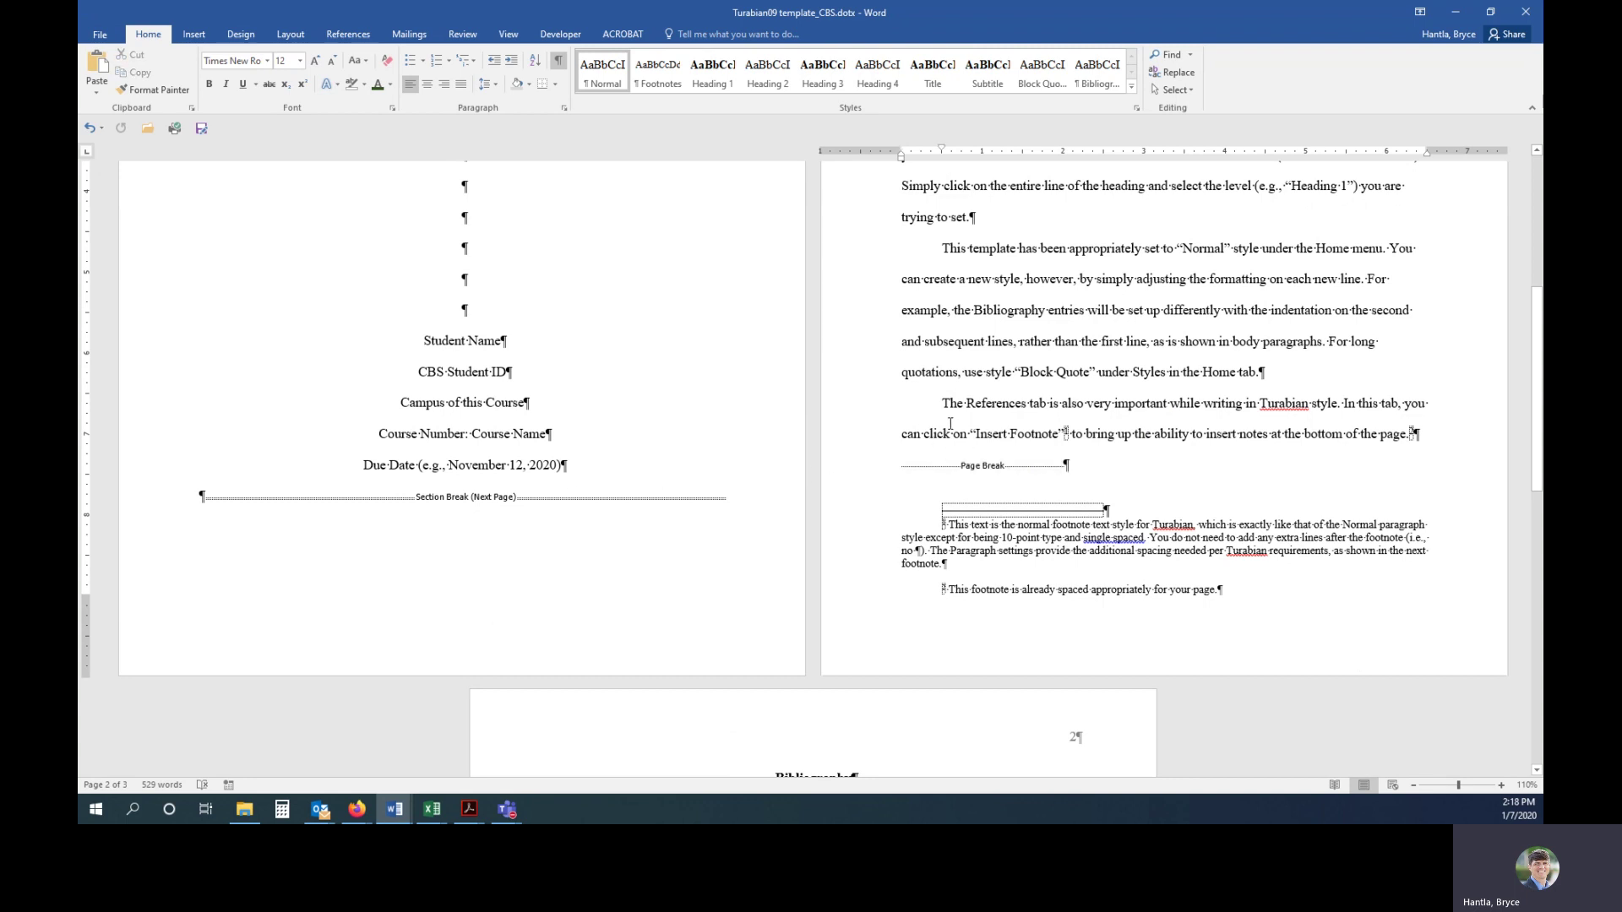
{"action": "scroll", "coordinate": [946, 422], "scroll_direction": "up", "scroll_amount": 4}
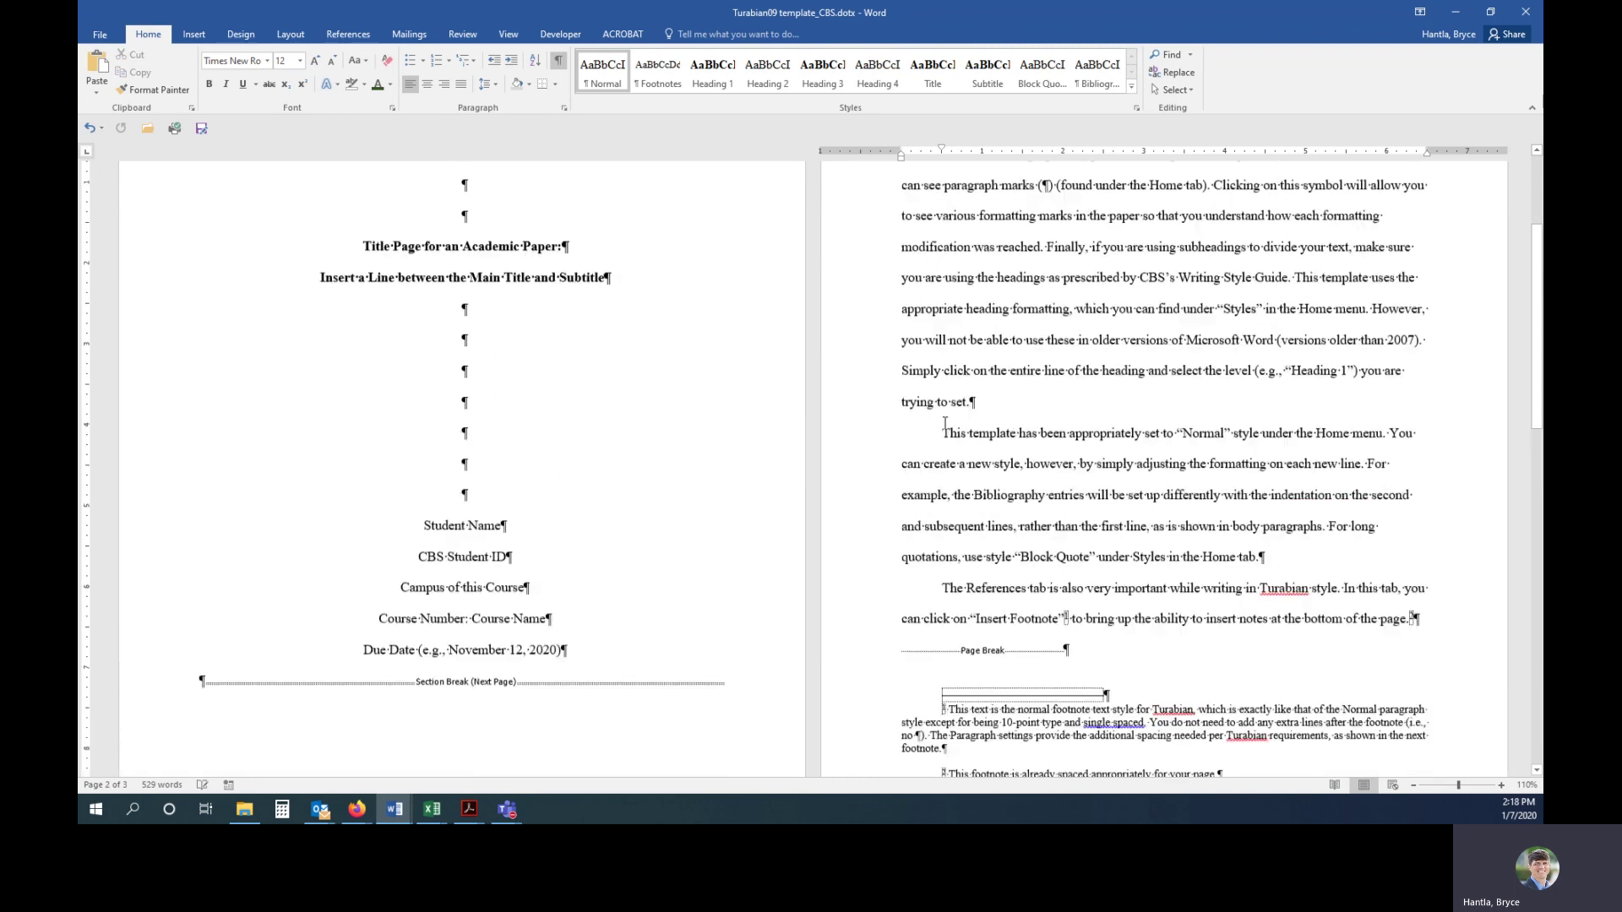
{"action": "scroll", "coordinate": [933, 409], "scroll_direction": "down", "scroll_amount": 10}
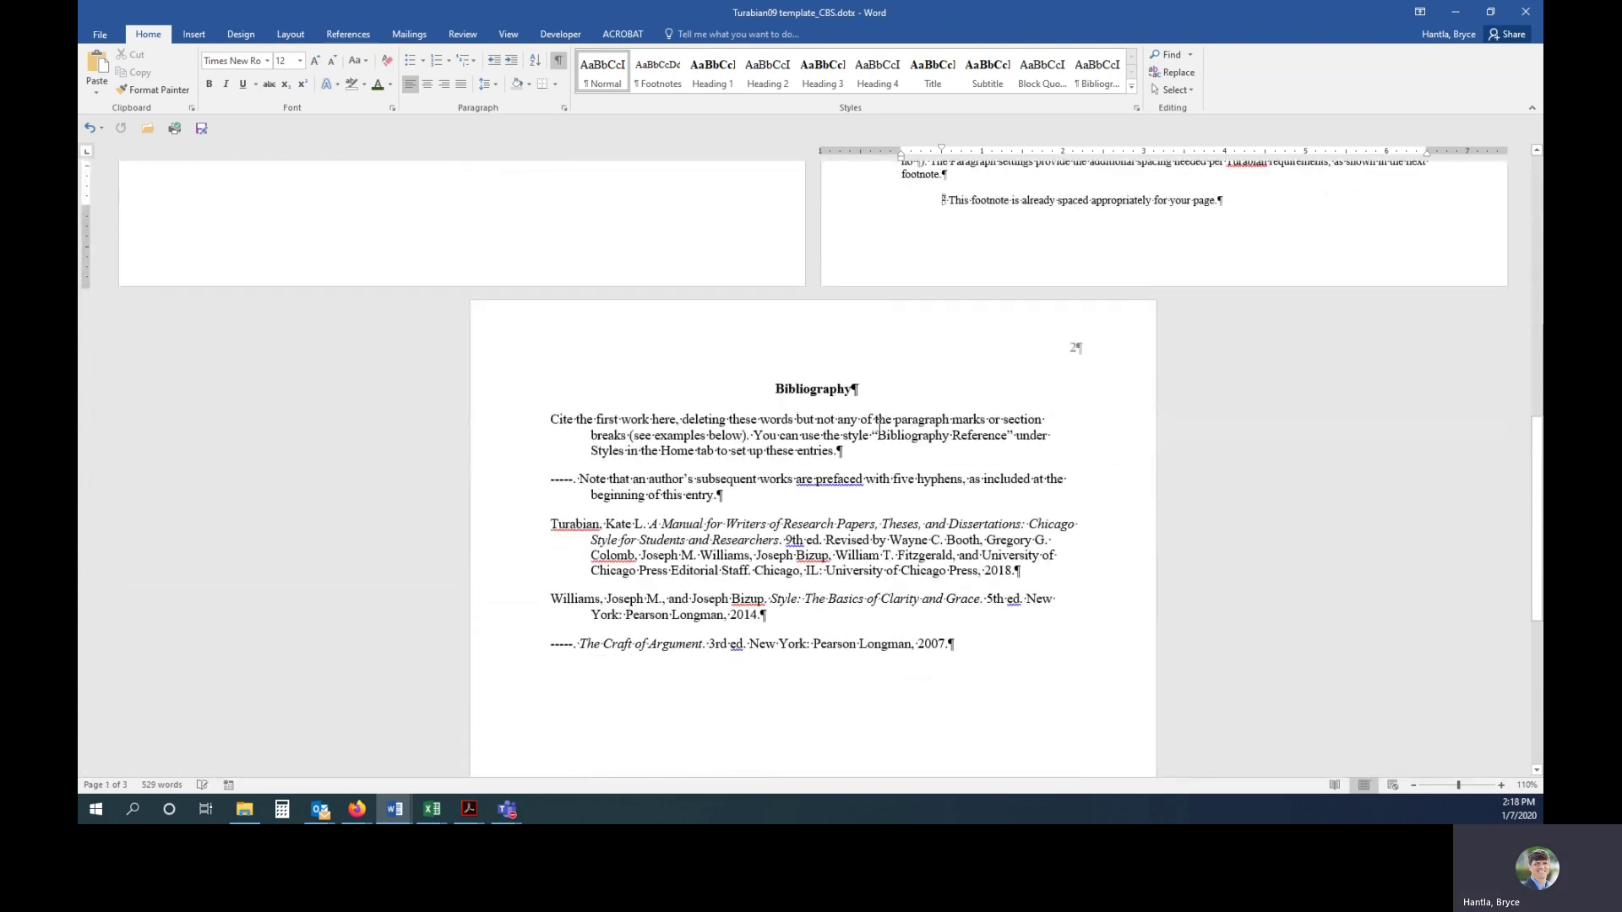
{"action": "scroll", "coordinate": [952, 458], "scroll_direction": "up", "scroll_amount": 6}
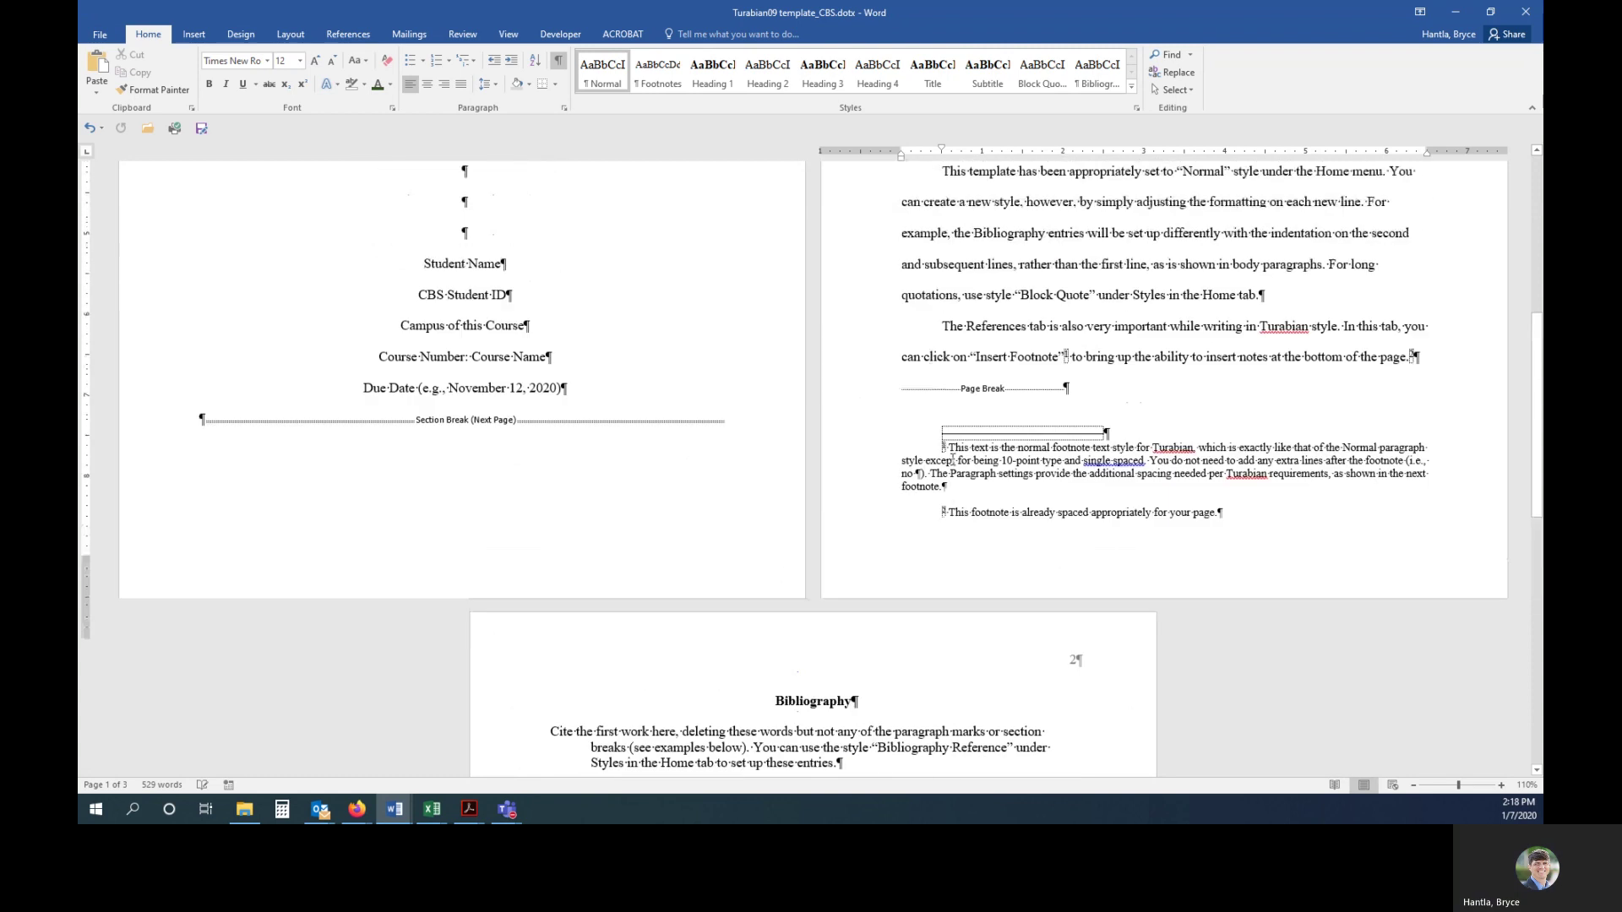
{"action": "scroll", "coordinate": [952, 459], "scroll_direction": "up", "scroll_amount": 8}
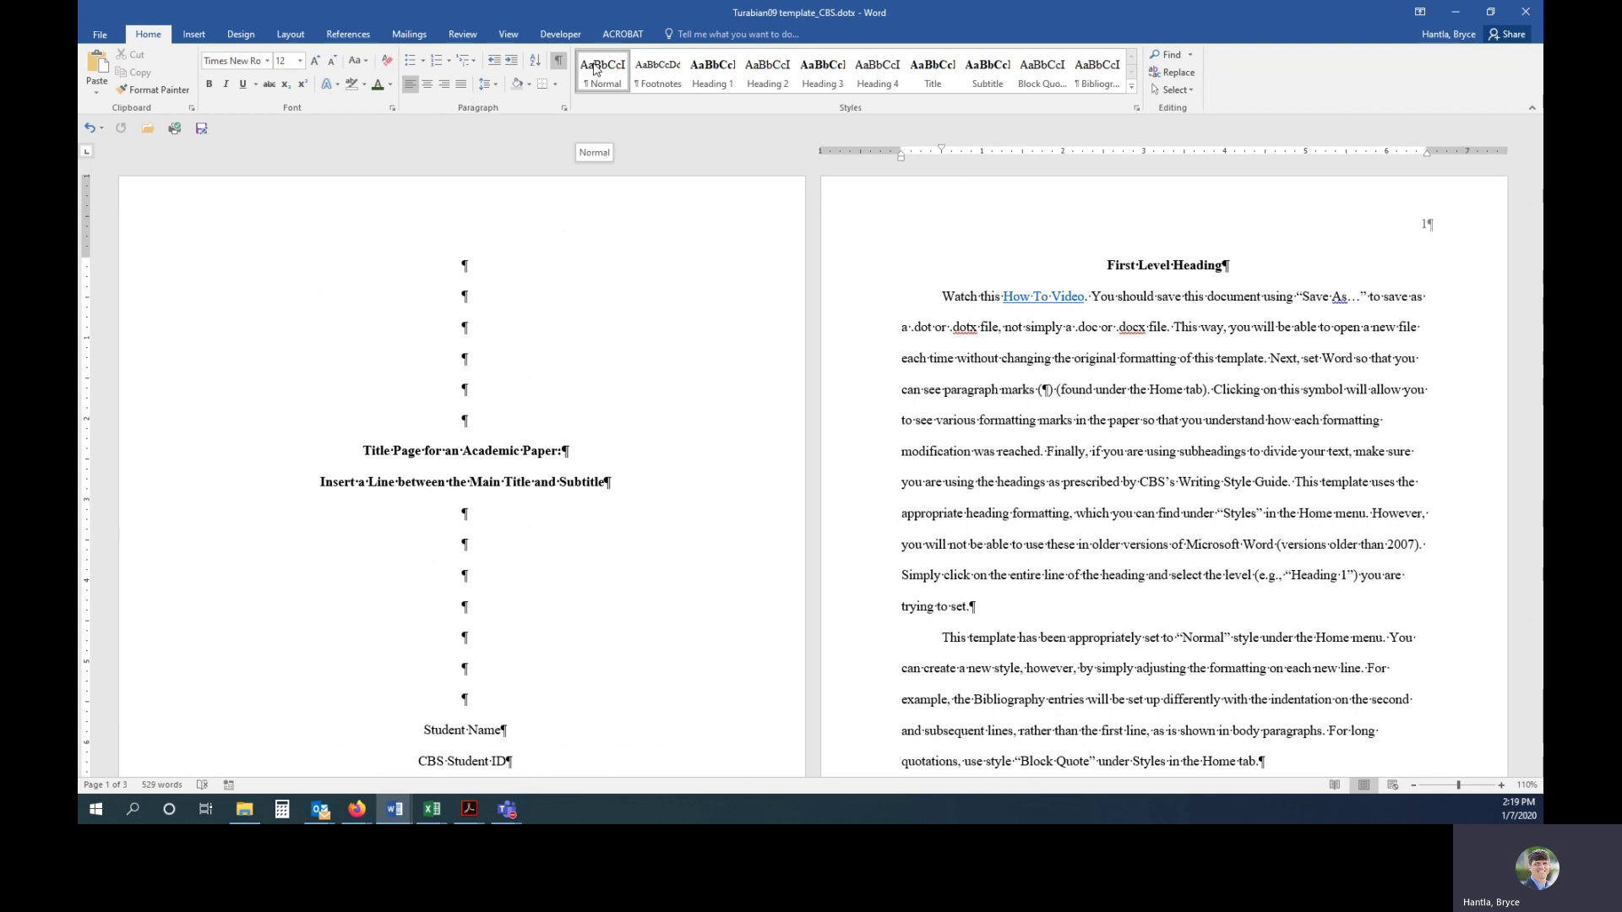
{"action": "scroll", "coordinate": [594, 80], "scroll_direction": "down", "scroll_amount": 1}
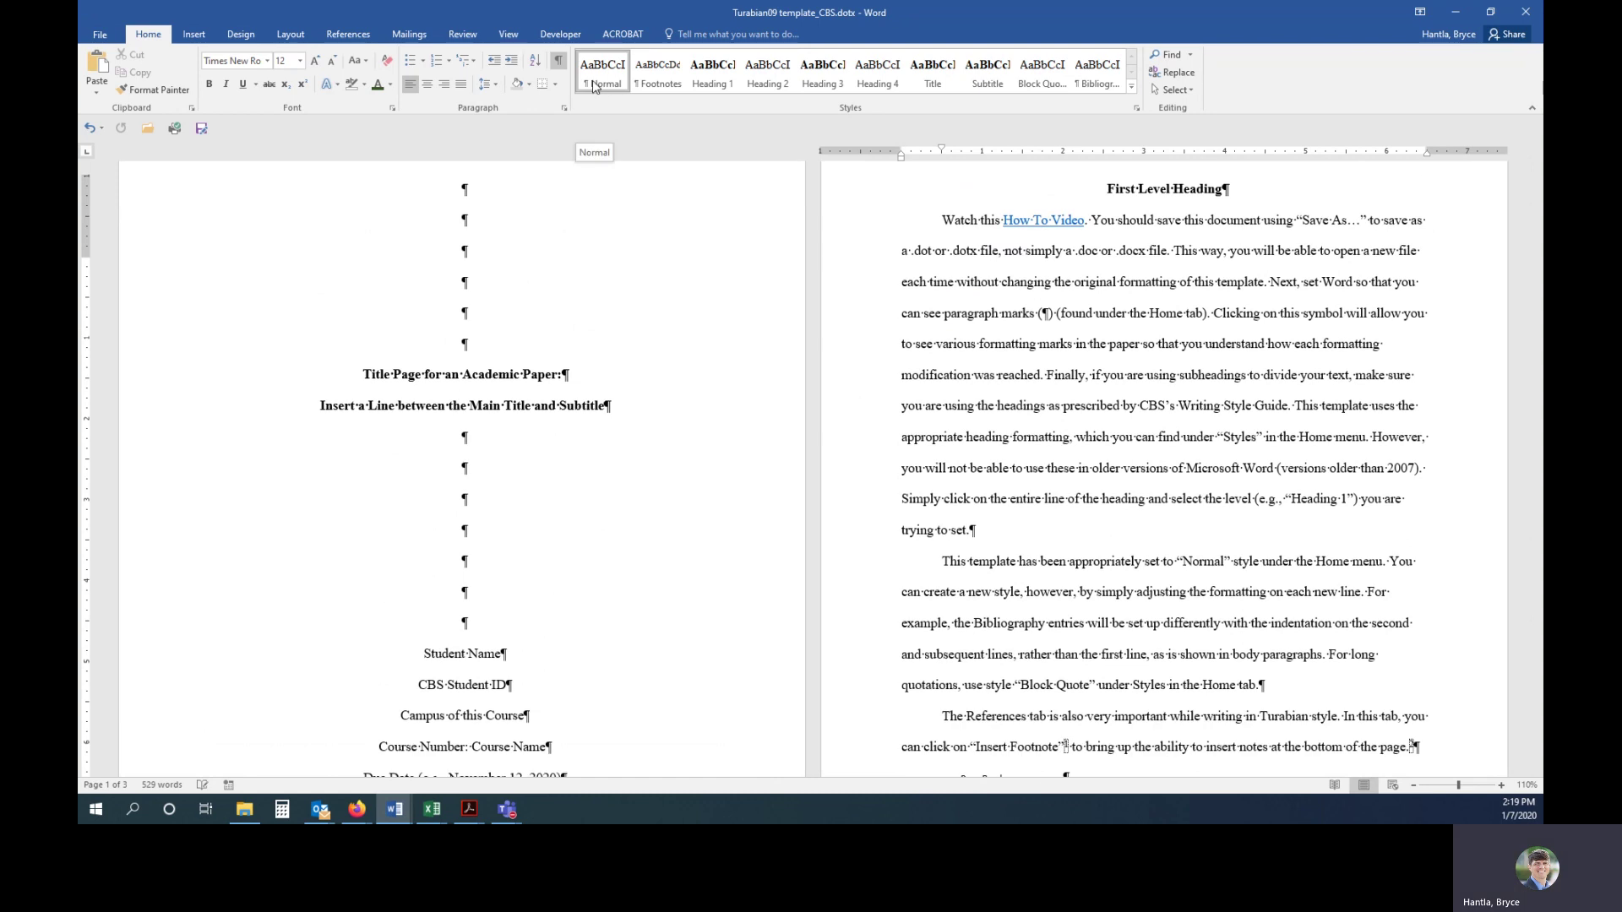
{"action": "scroll", "coordinate": [594, 85], "scroll_direction": "up", "scroll_amount": 1}
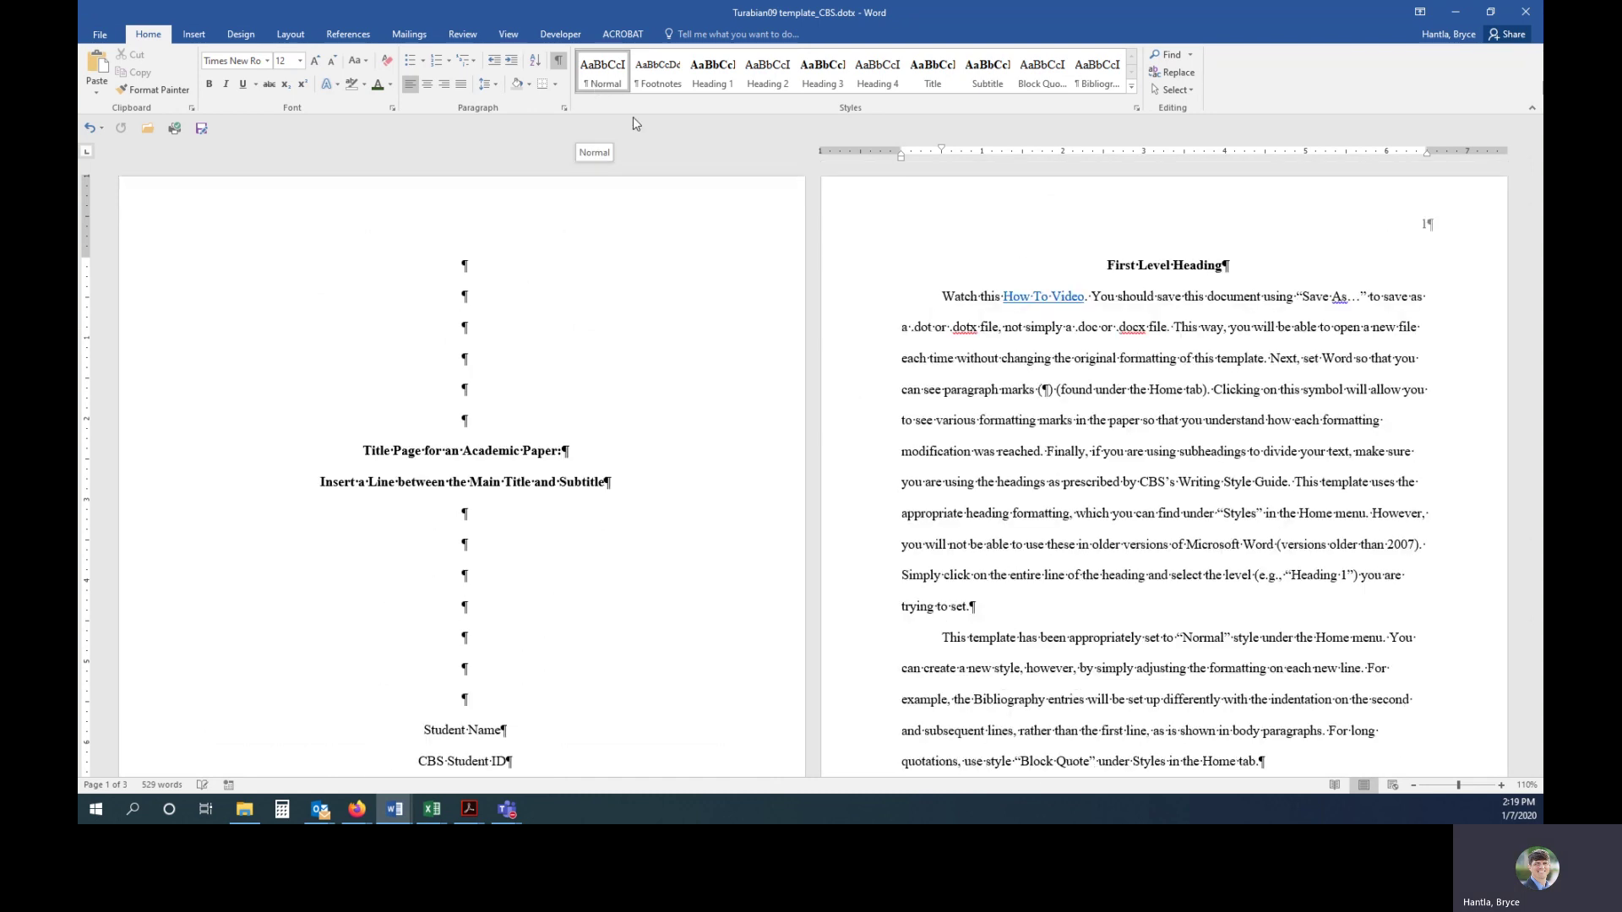
{"action": "double_click", "coordinate": [1078, 362]}
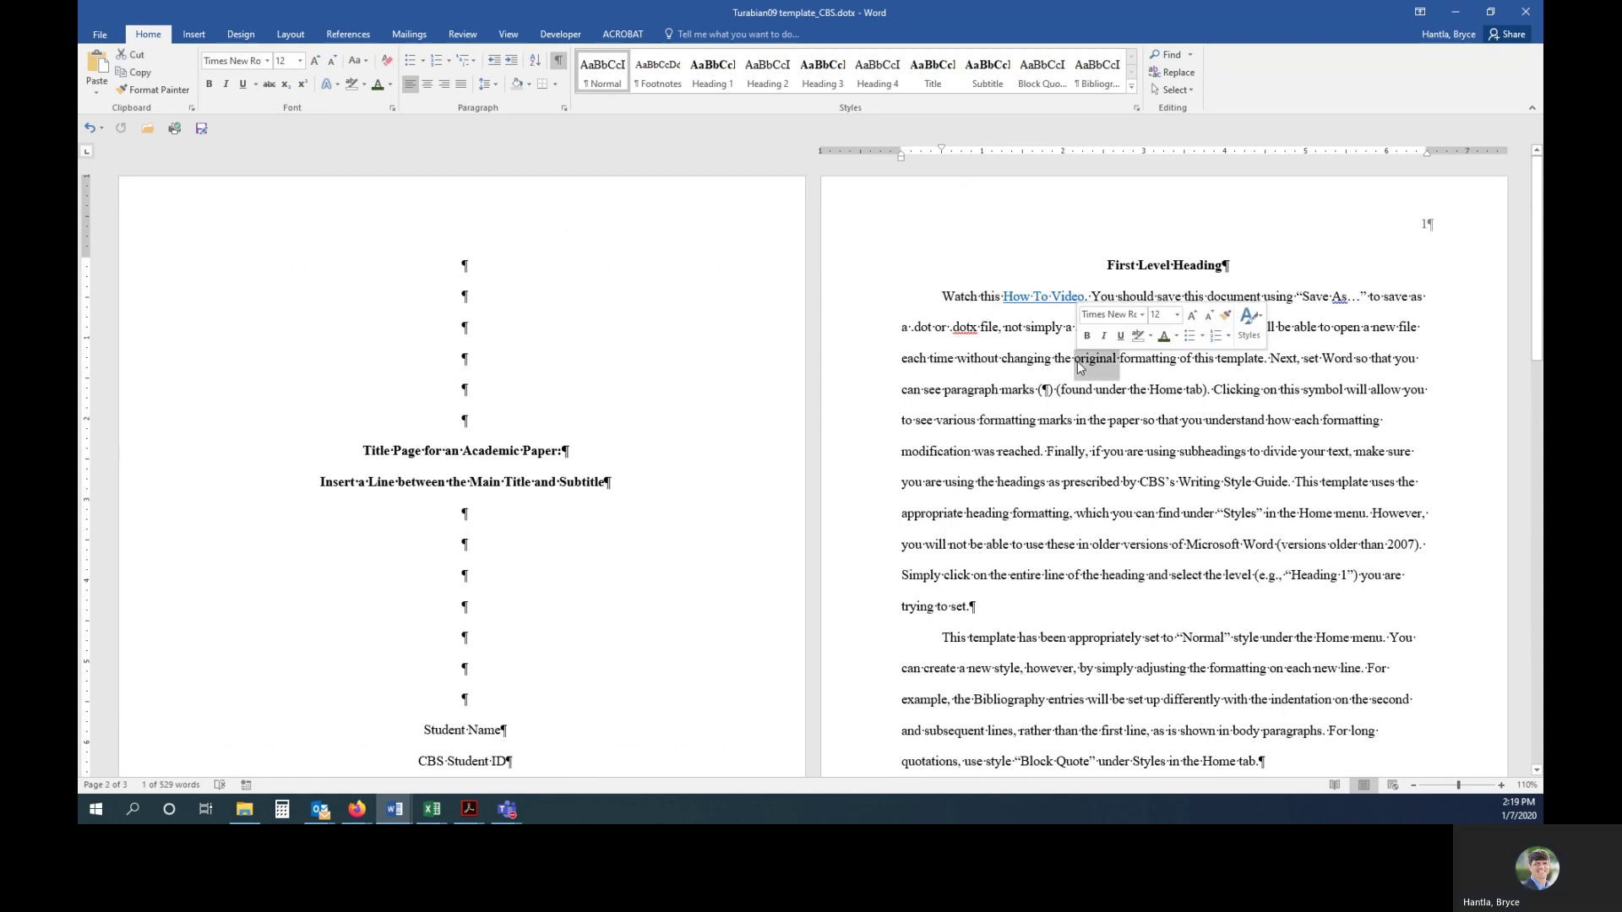
{"action": "triple_click", "coordinate": [1078, 362]}
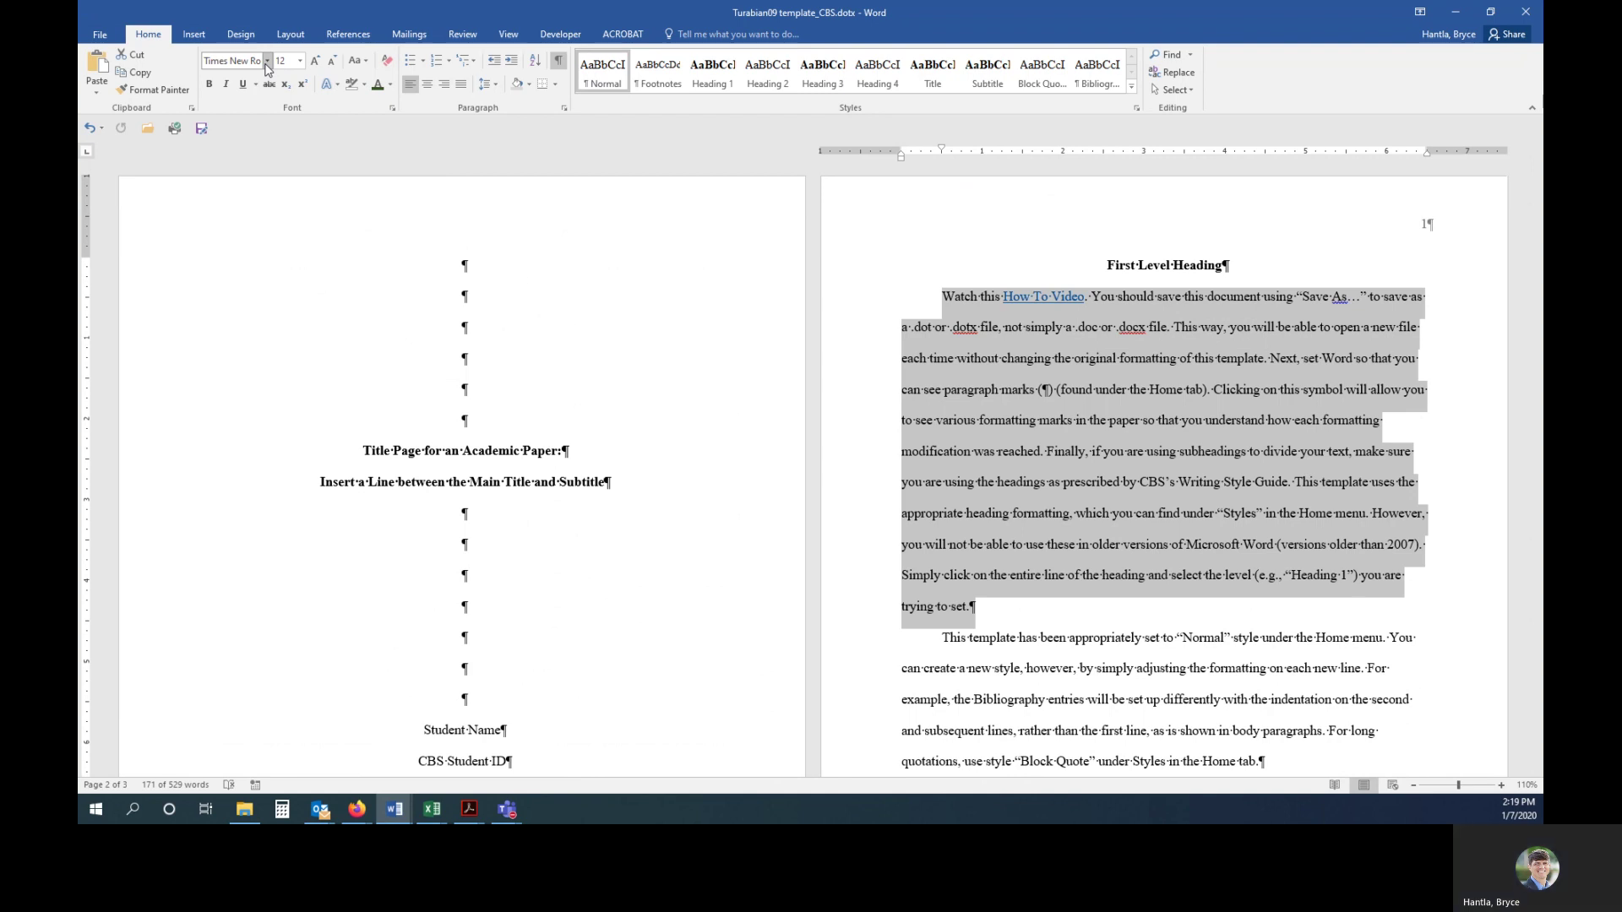
{"action": "left_click", "coordinate": [488, 84]}
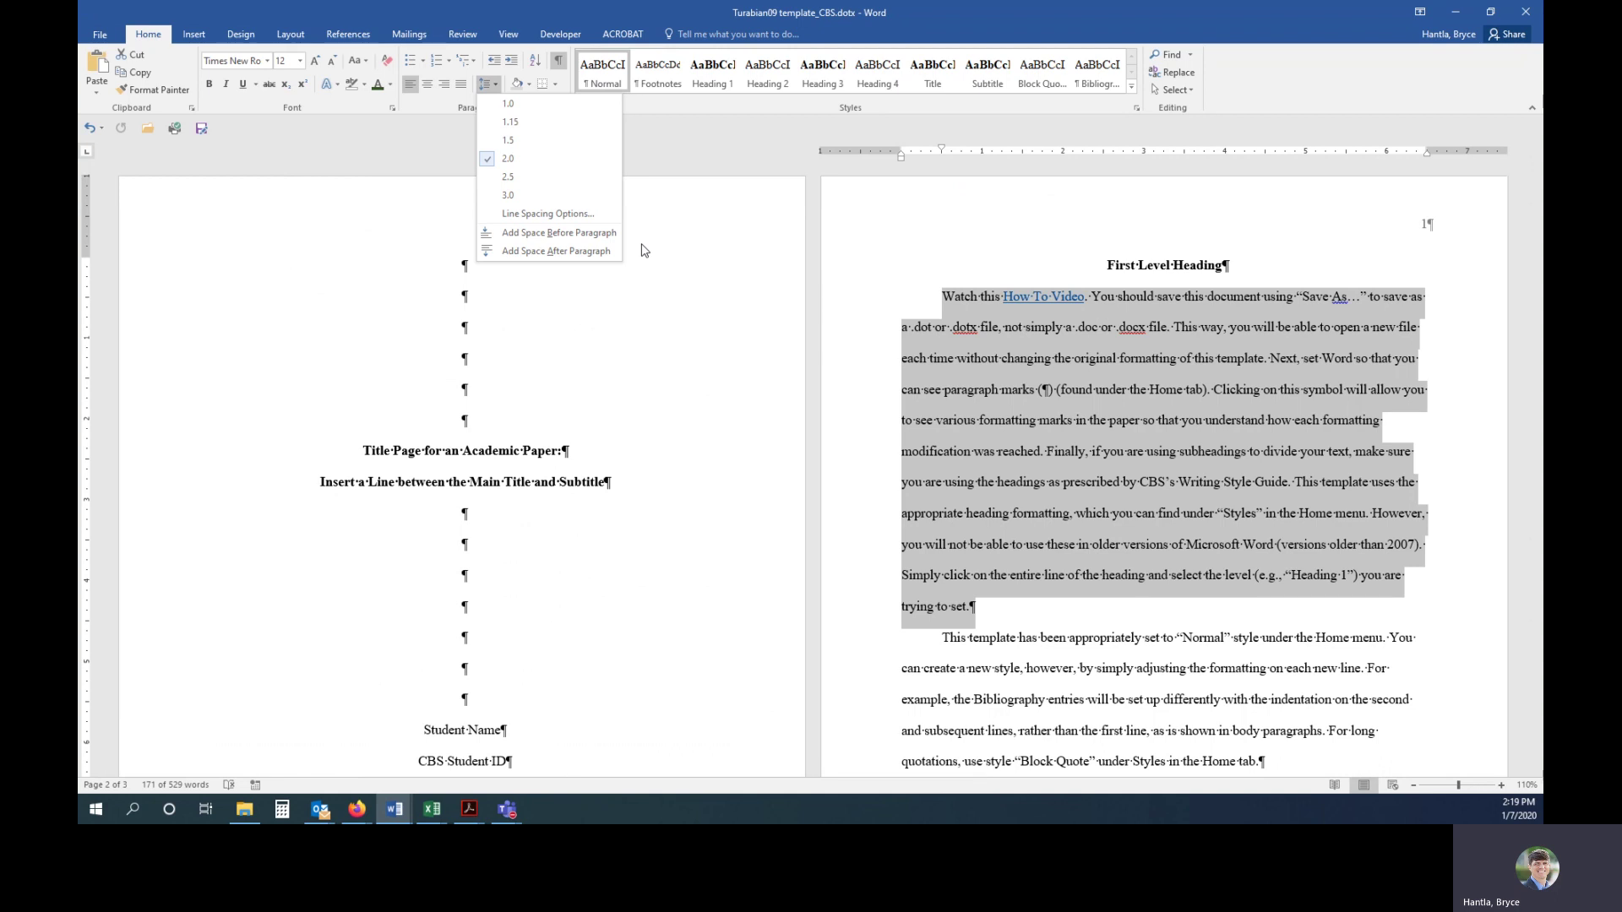
{"action": "left_click", "coordinate": [509, 104]}
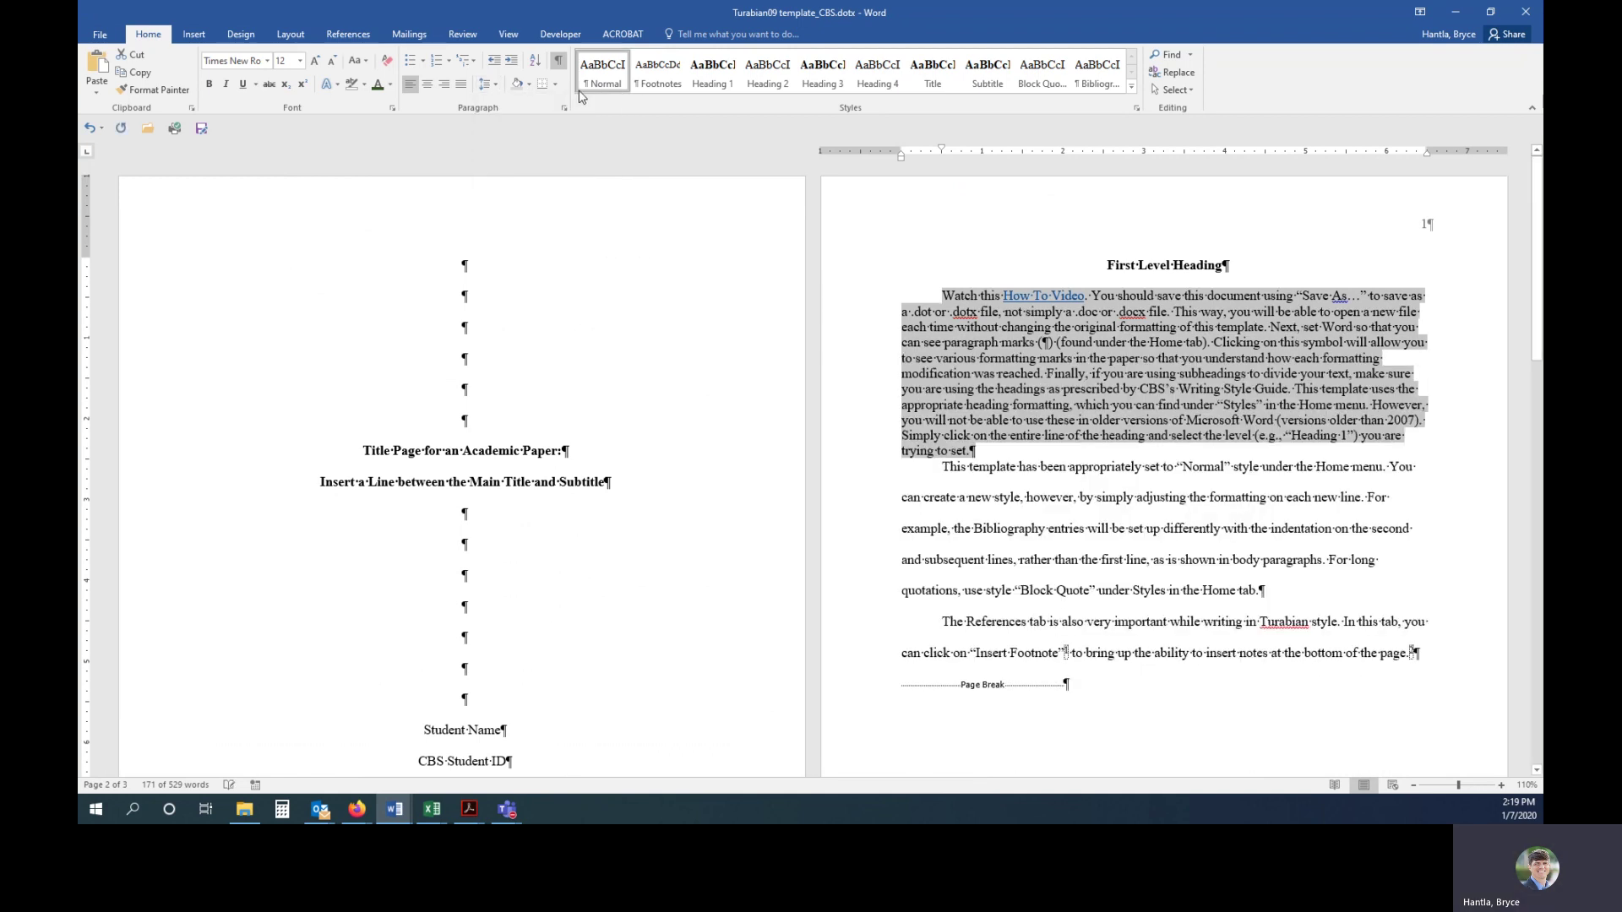
{"action": "left_click", "coordinate": [489, 83]}
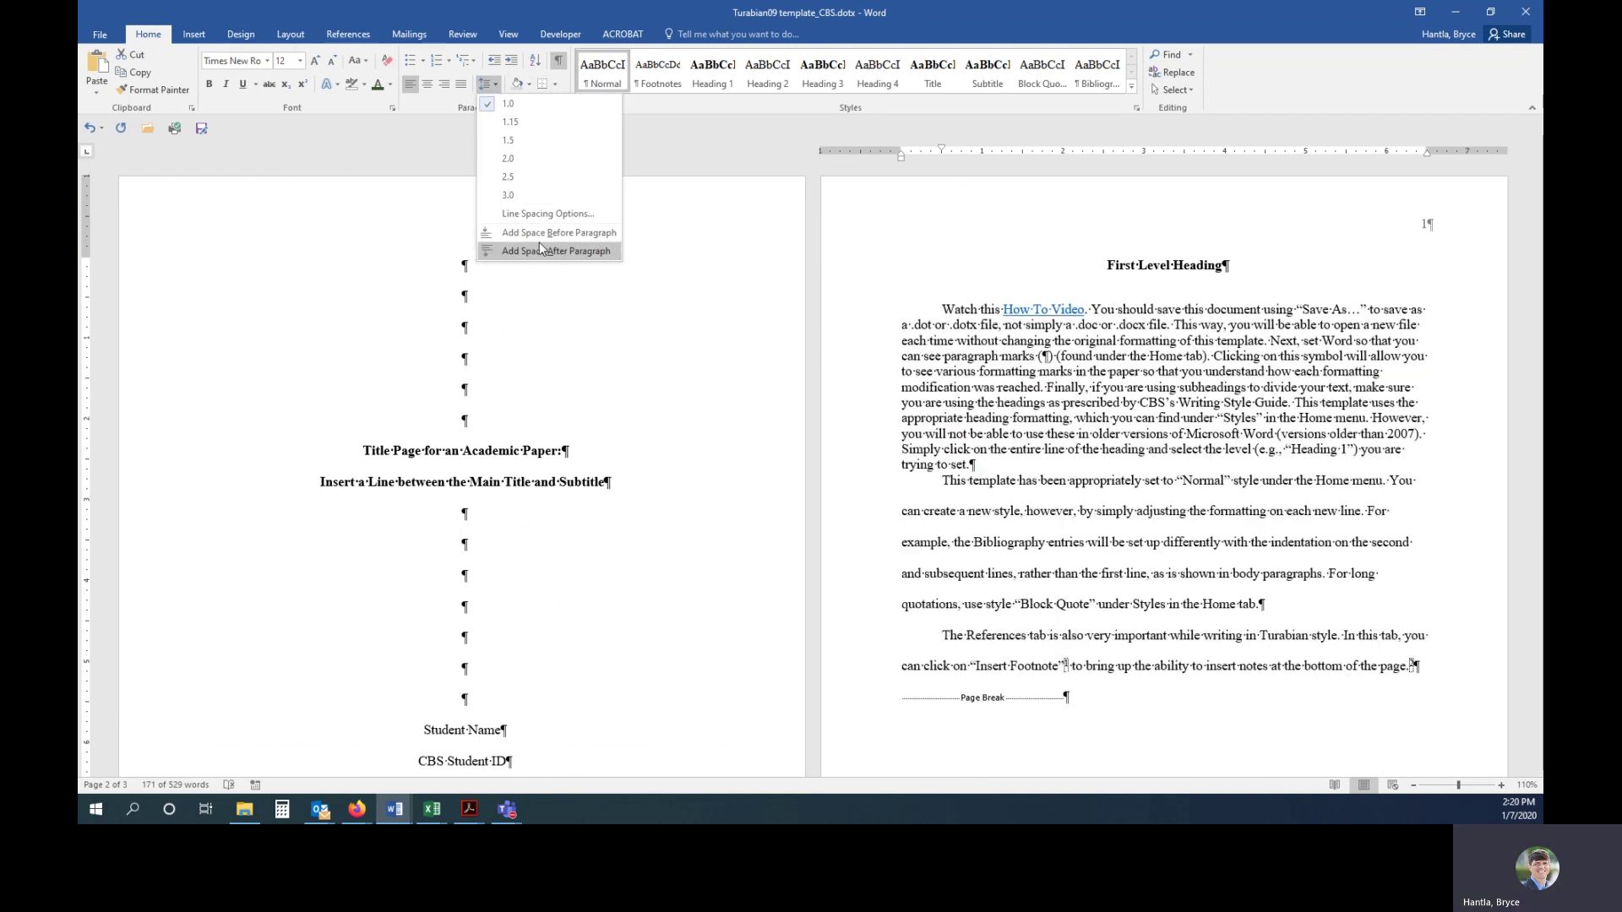
{"action": "left_click", "coordinate": [541, 250]}
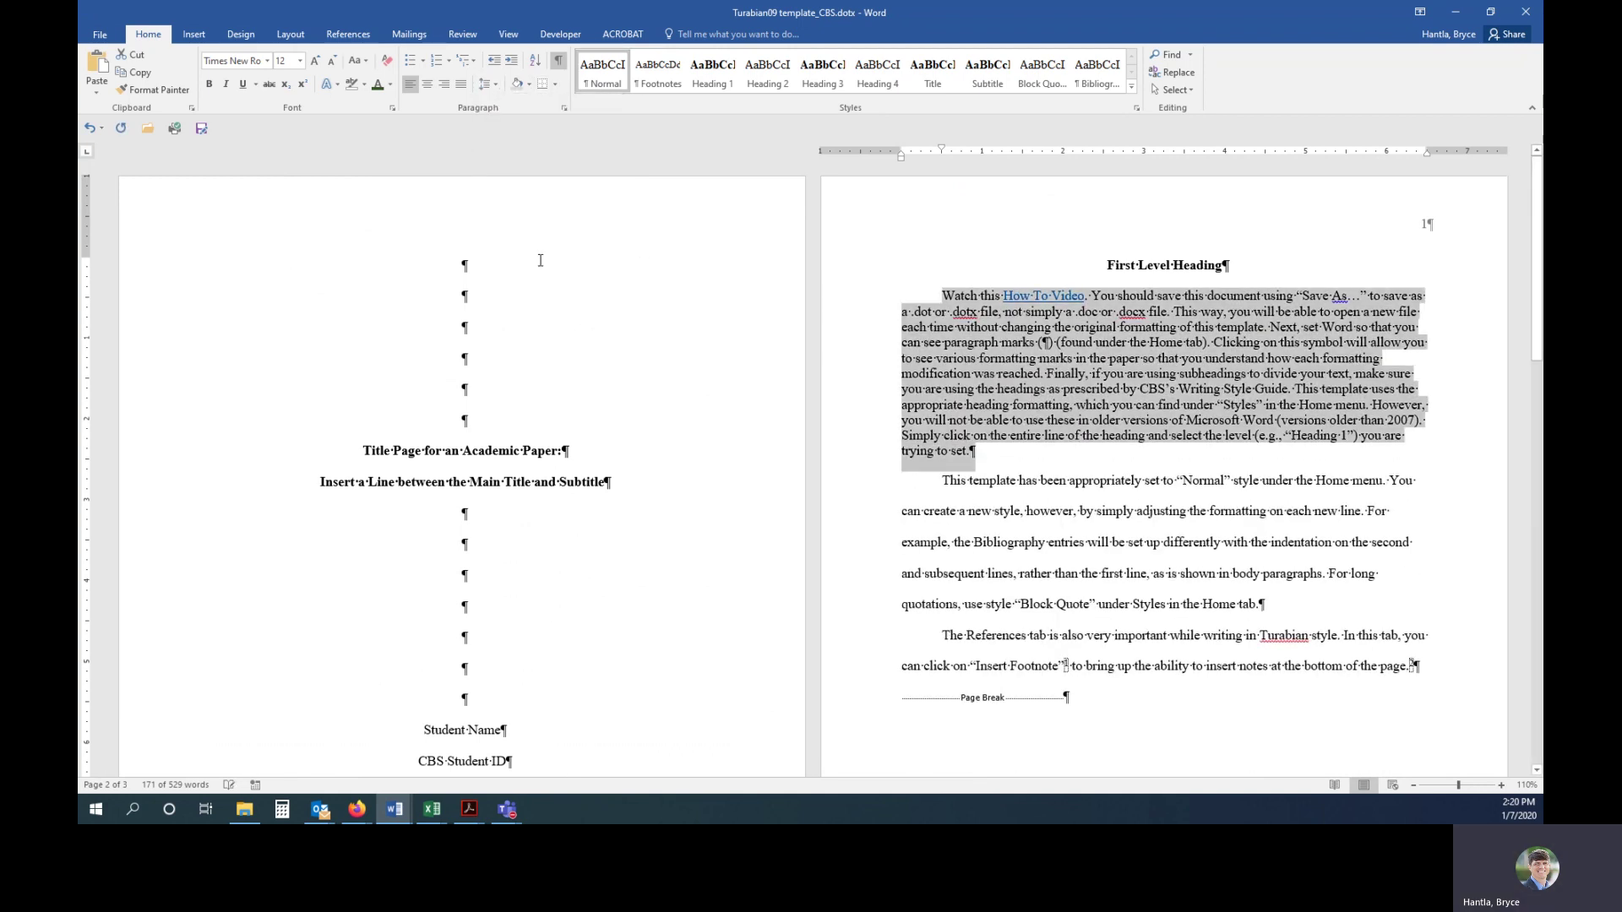
{"action": "left_click", "coordinate": [1008, 411]}
{"action": "triple_click", "coordinate": [985, 358]}
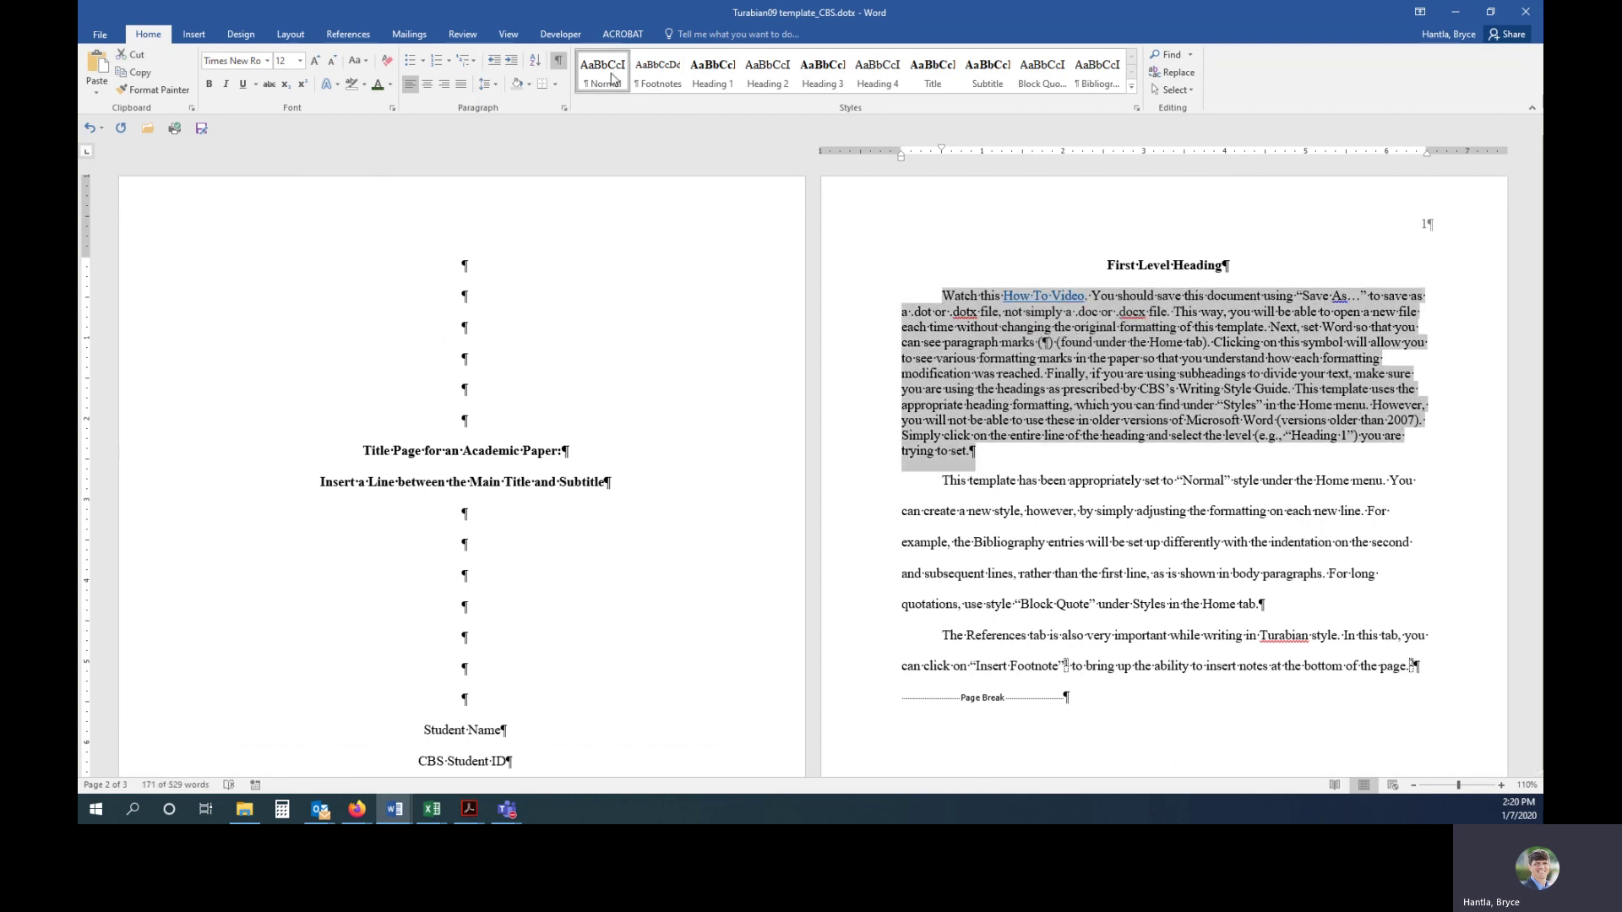
{"action": "left_click", "coordinate": [611, 79]}
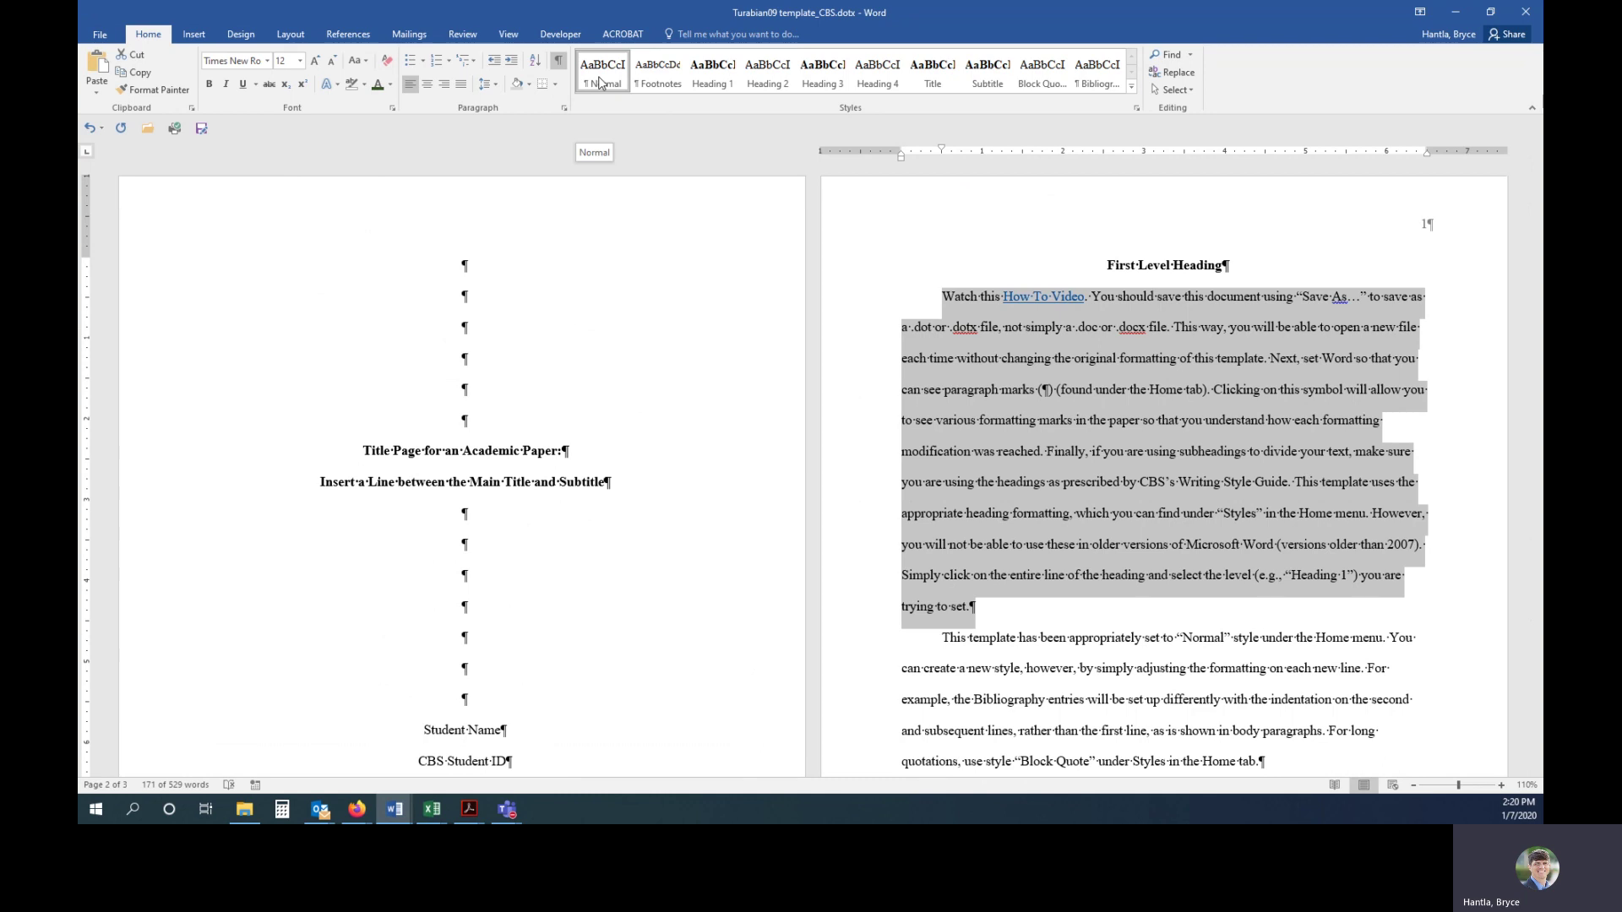
- Replace the 'First Level Heading' text with 'Introduction'
{"action": "left_click", "coordinate": [956, 439]}
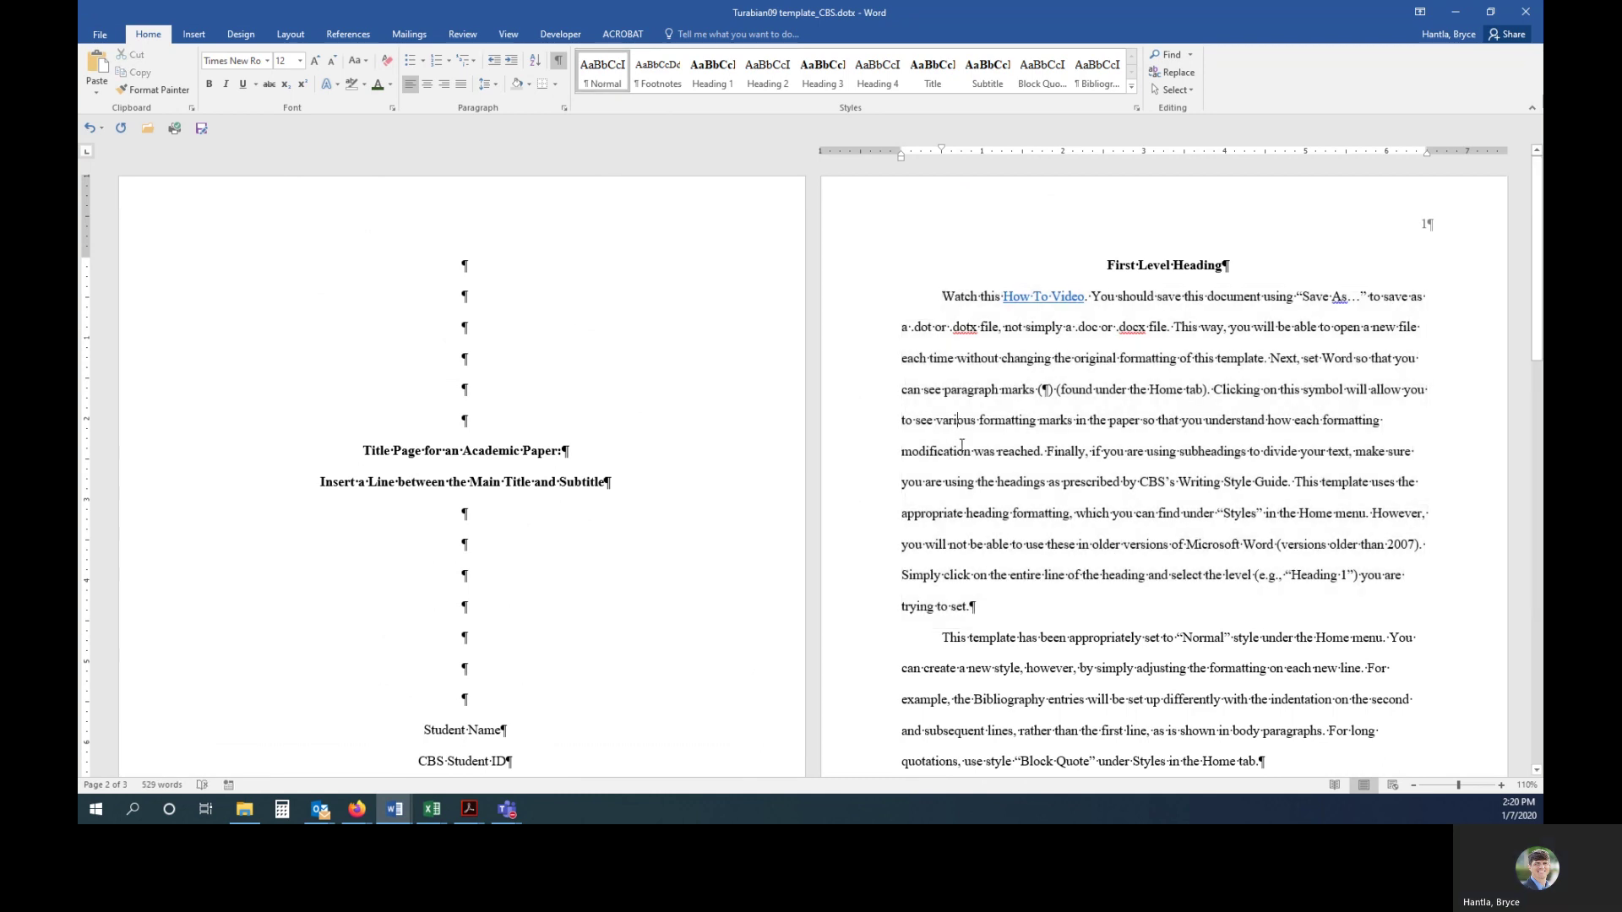
{"action": "left_click", "coordinate": [828, 262]}
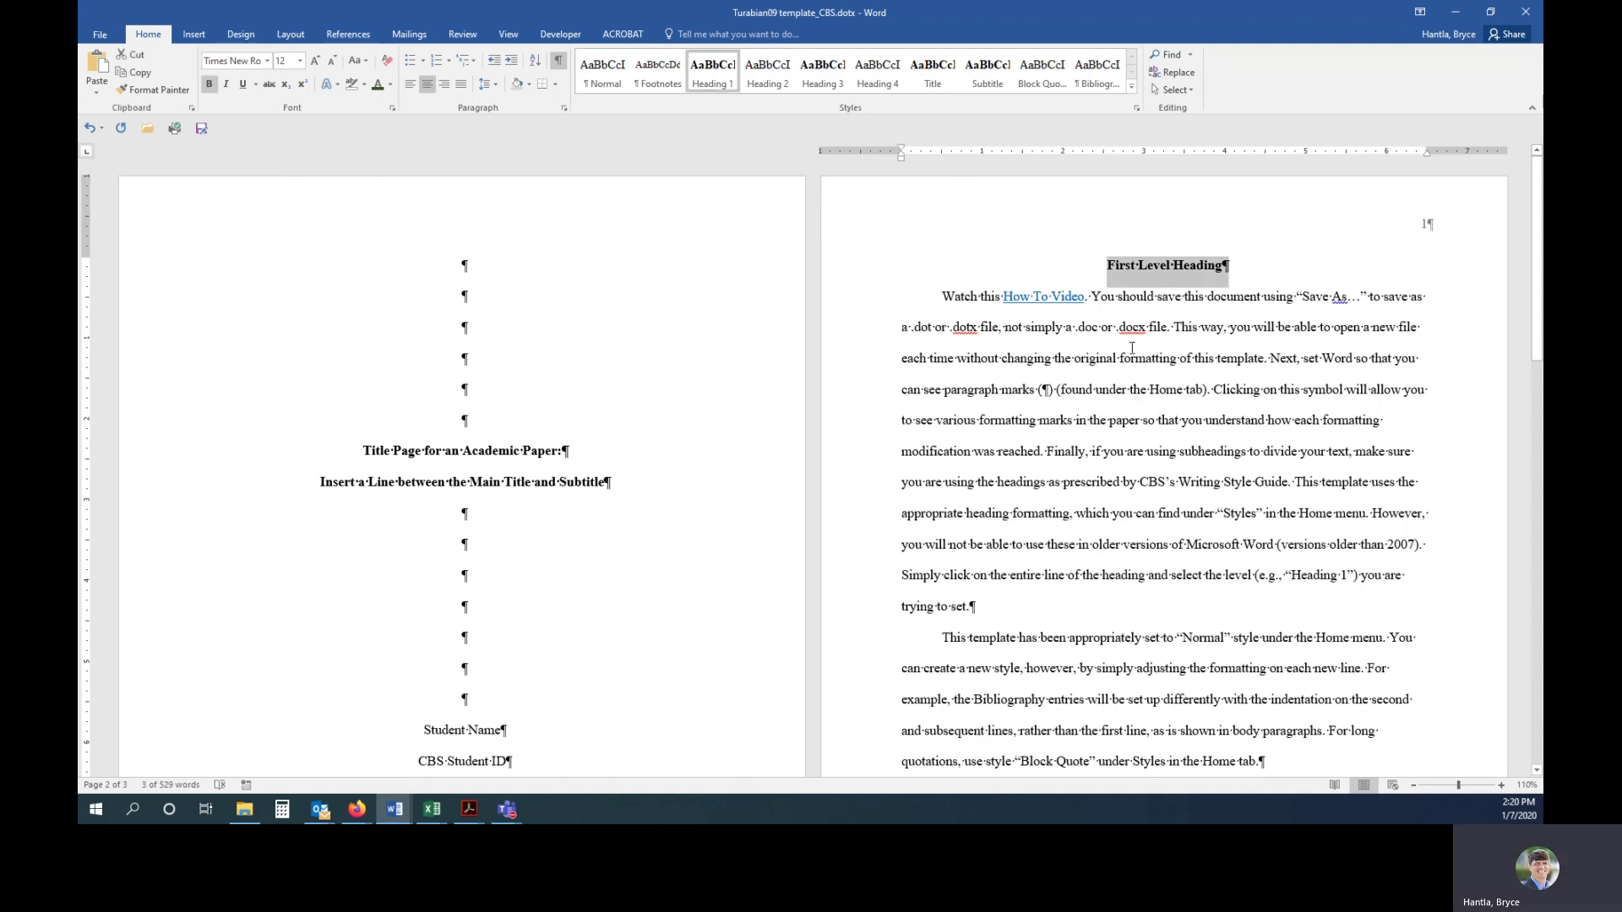
{"action": "type", "text": "Introduction"}
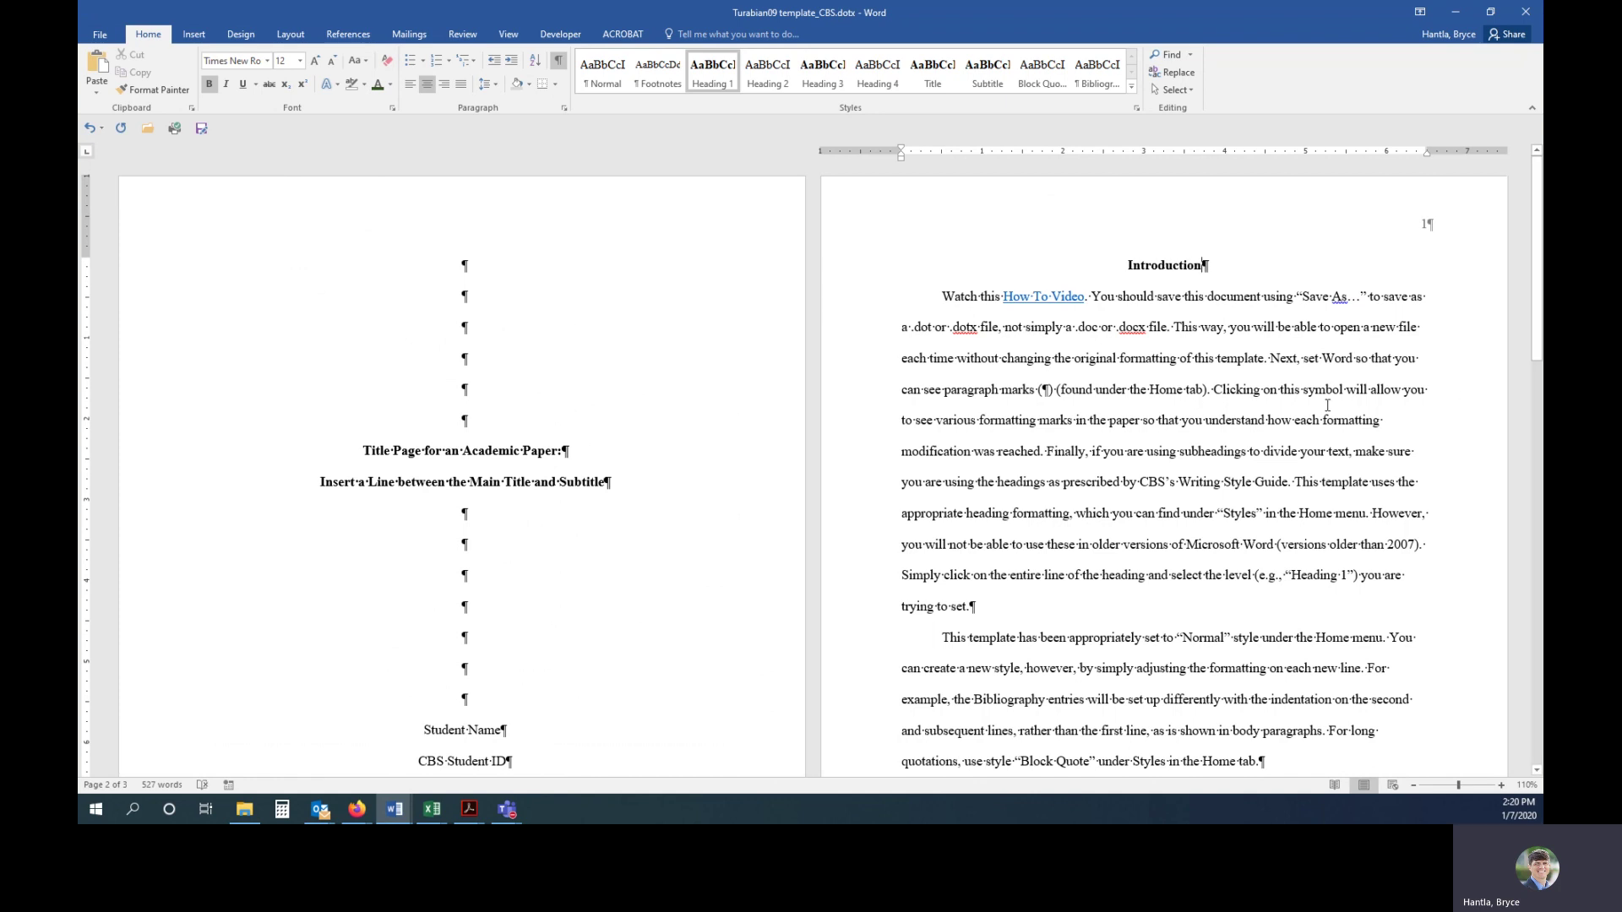
- Add a new 'Background' line after the paragraph ending 'trying to set.'
{"action": "left_click", "coordinate": [1001, 616]}
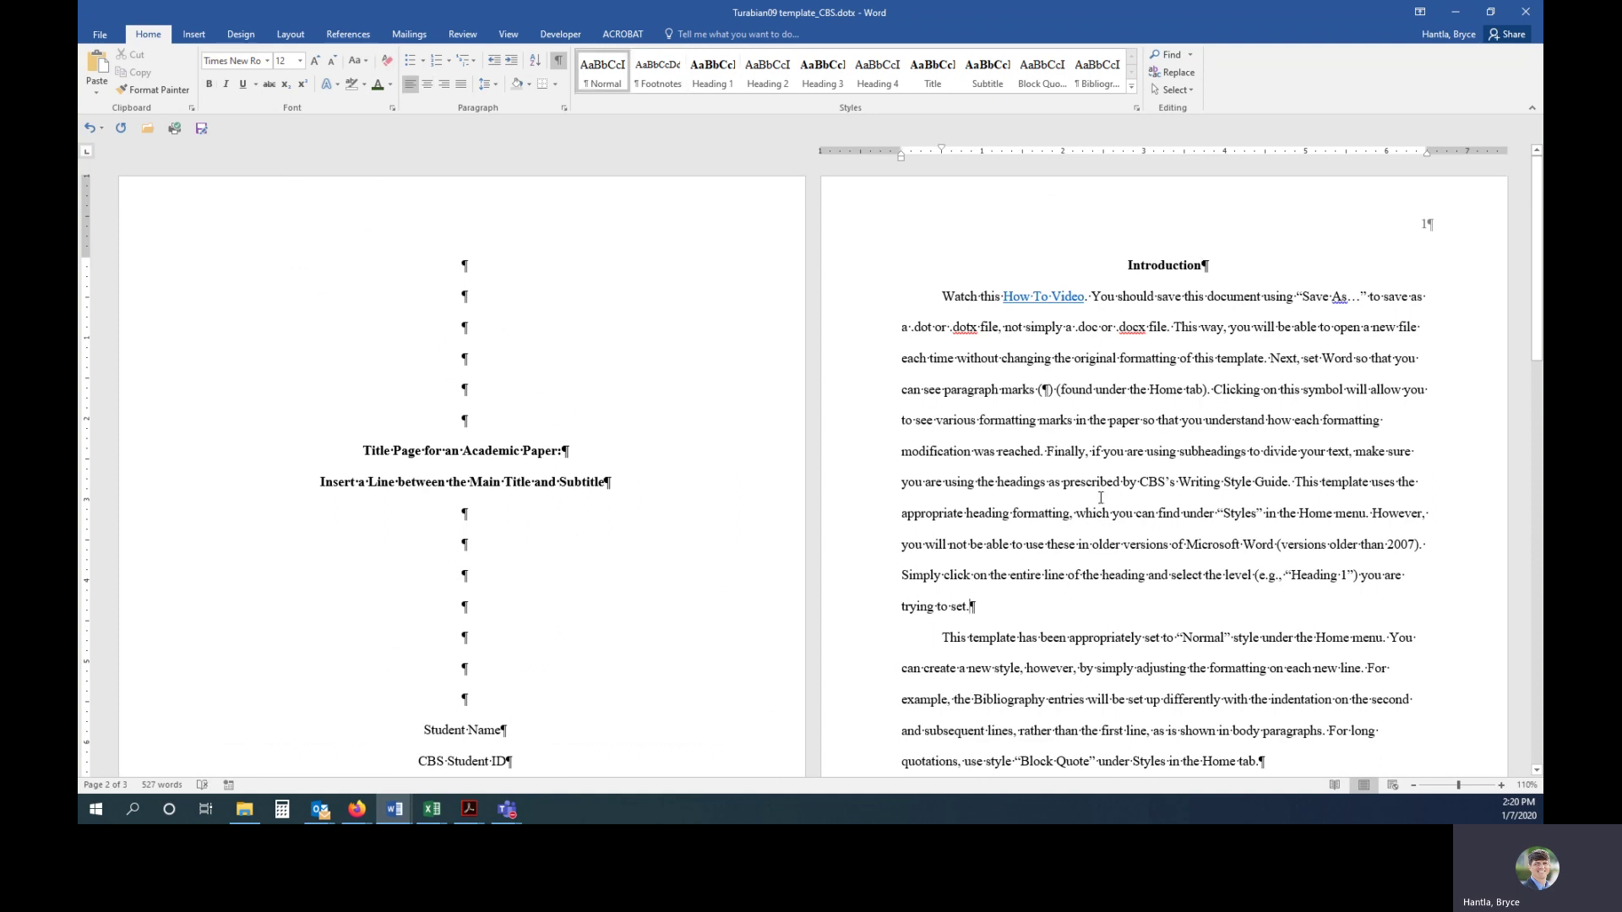
{"action": "key", "text": "Return"}
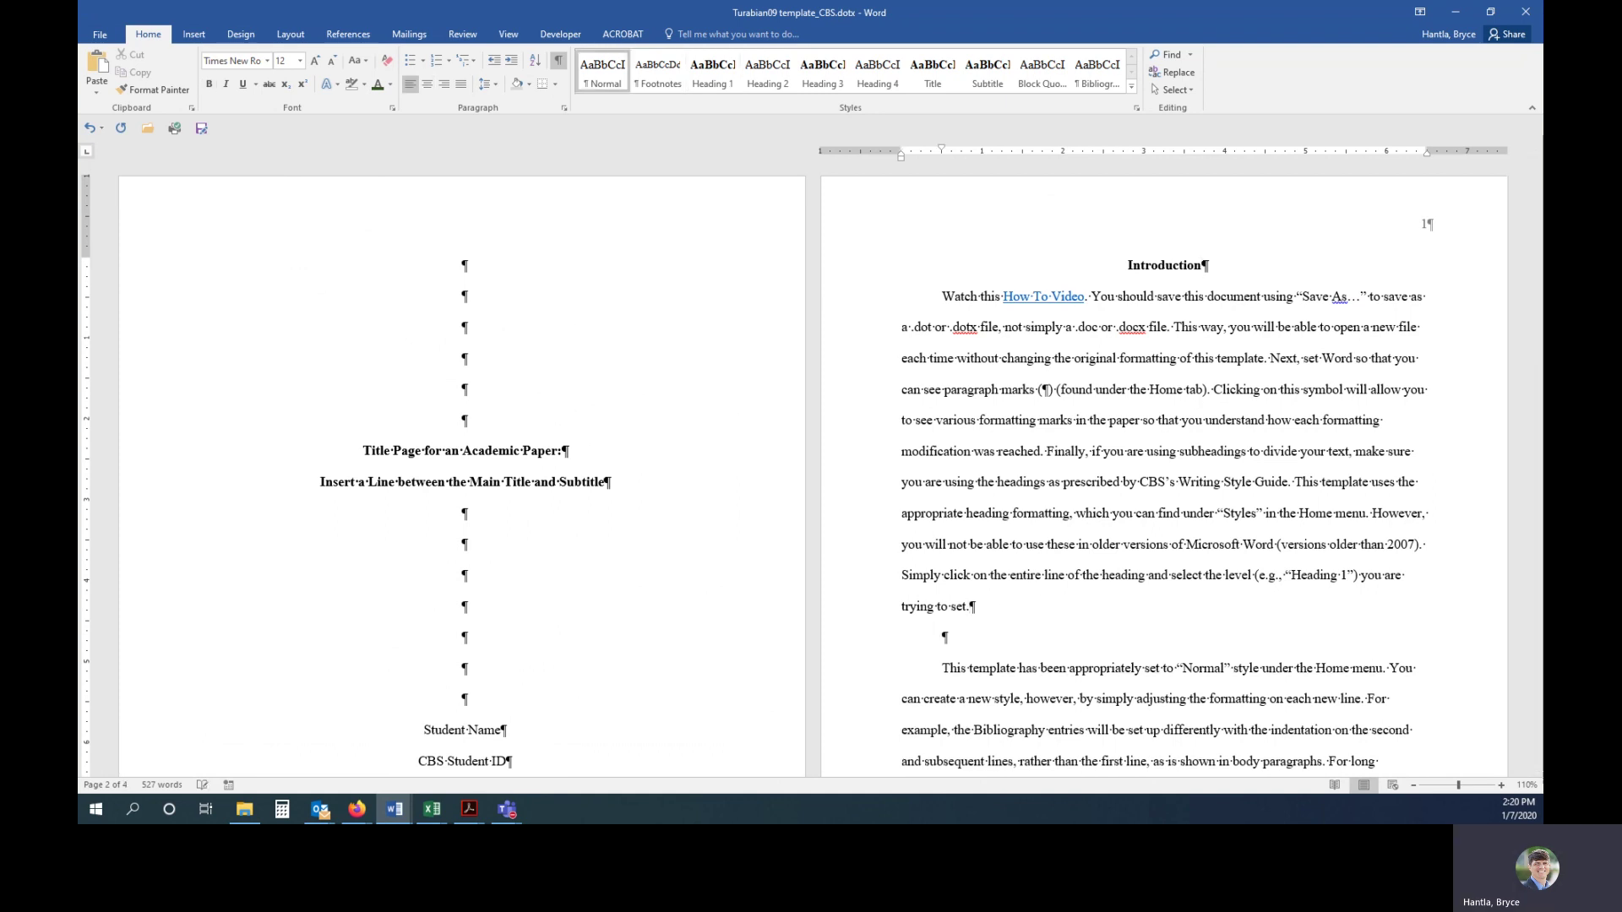
{"action": "type", "text": "body"}
{"action": "key", "text": "BackSpace"}
{"action": "key", "text": "BackSpace"}
{"action": "key", "text": "BackSpace"}
{"action": "type", "text": "a"}
{"action": "key", "text": "BackSpace"}
{"action": "key", "text": "BackSpace"}
{"action": "type", "text": "Background"}
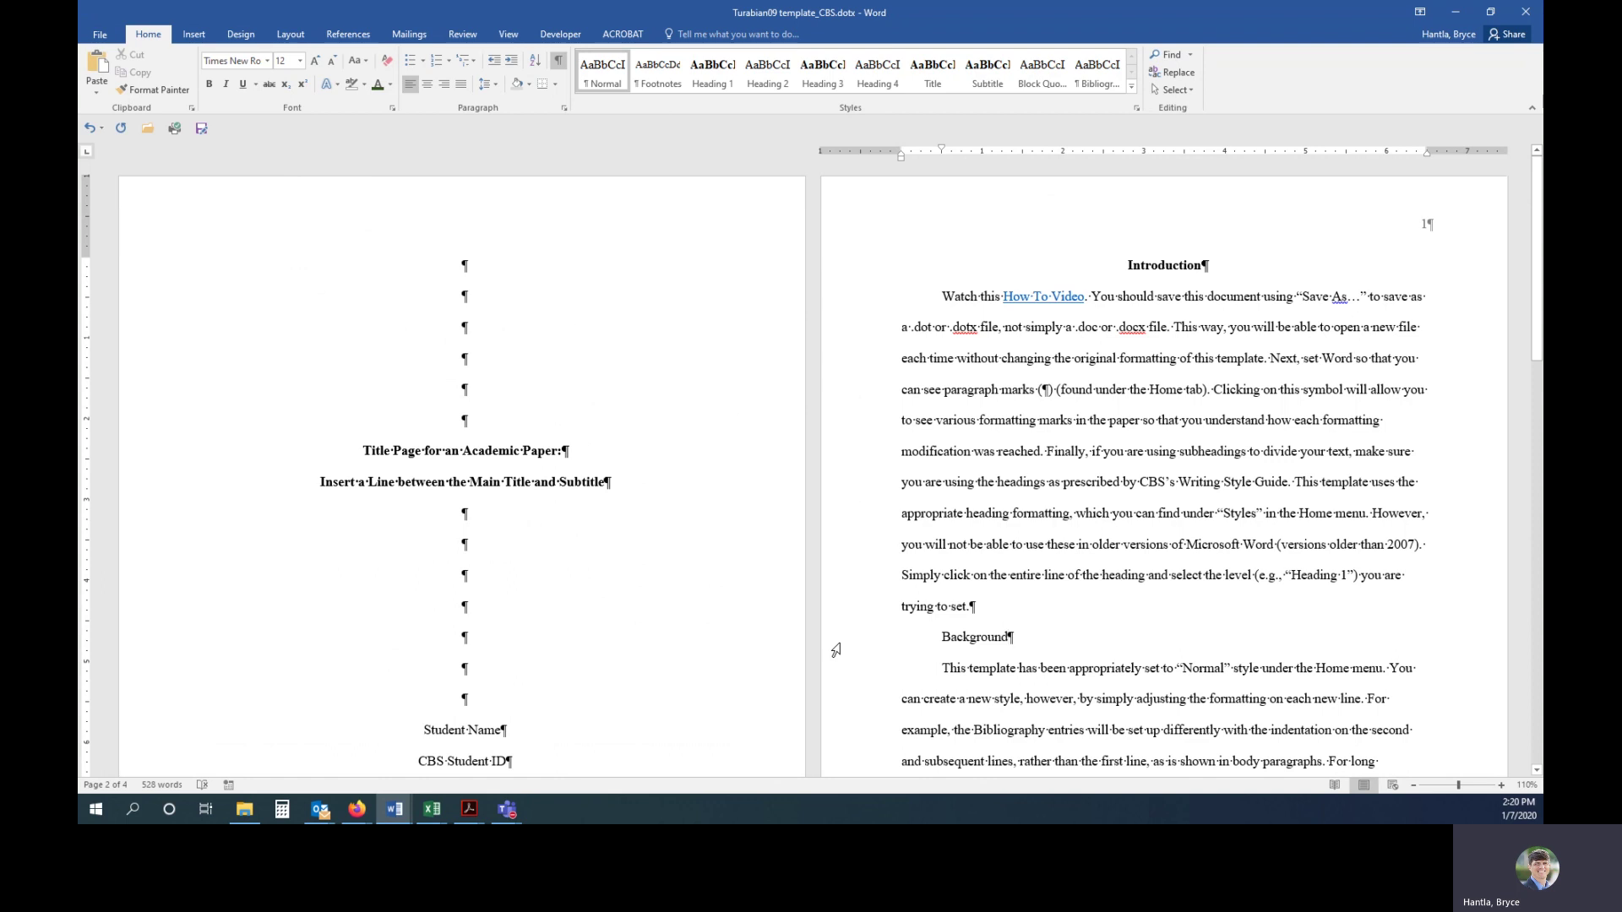
- Apply Heading 2 to the Background line
{"action": "left_click", "coordinate": [836, 649]}
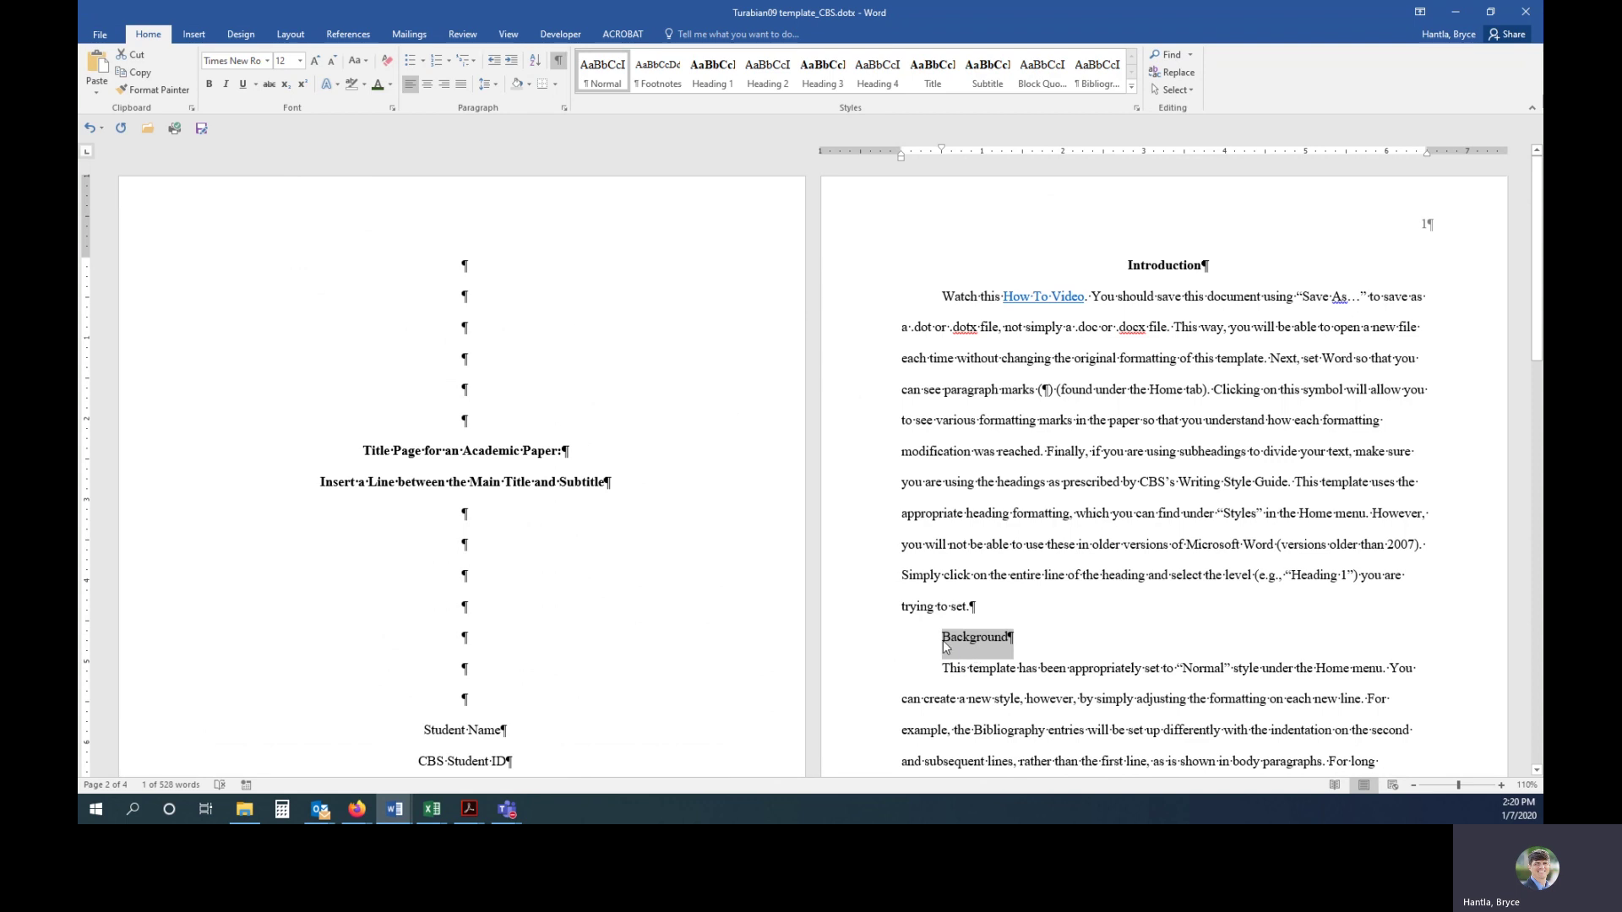
{"action": "left_click", "coordinate": [759, 80]}
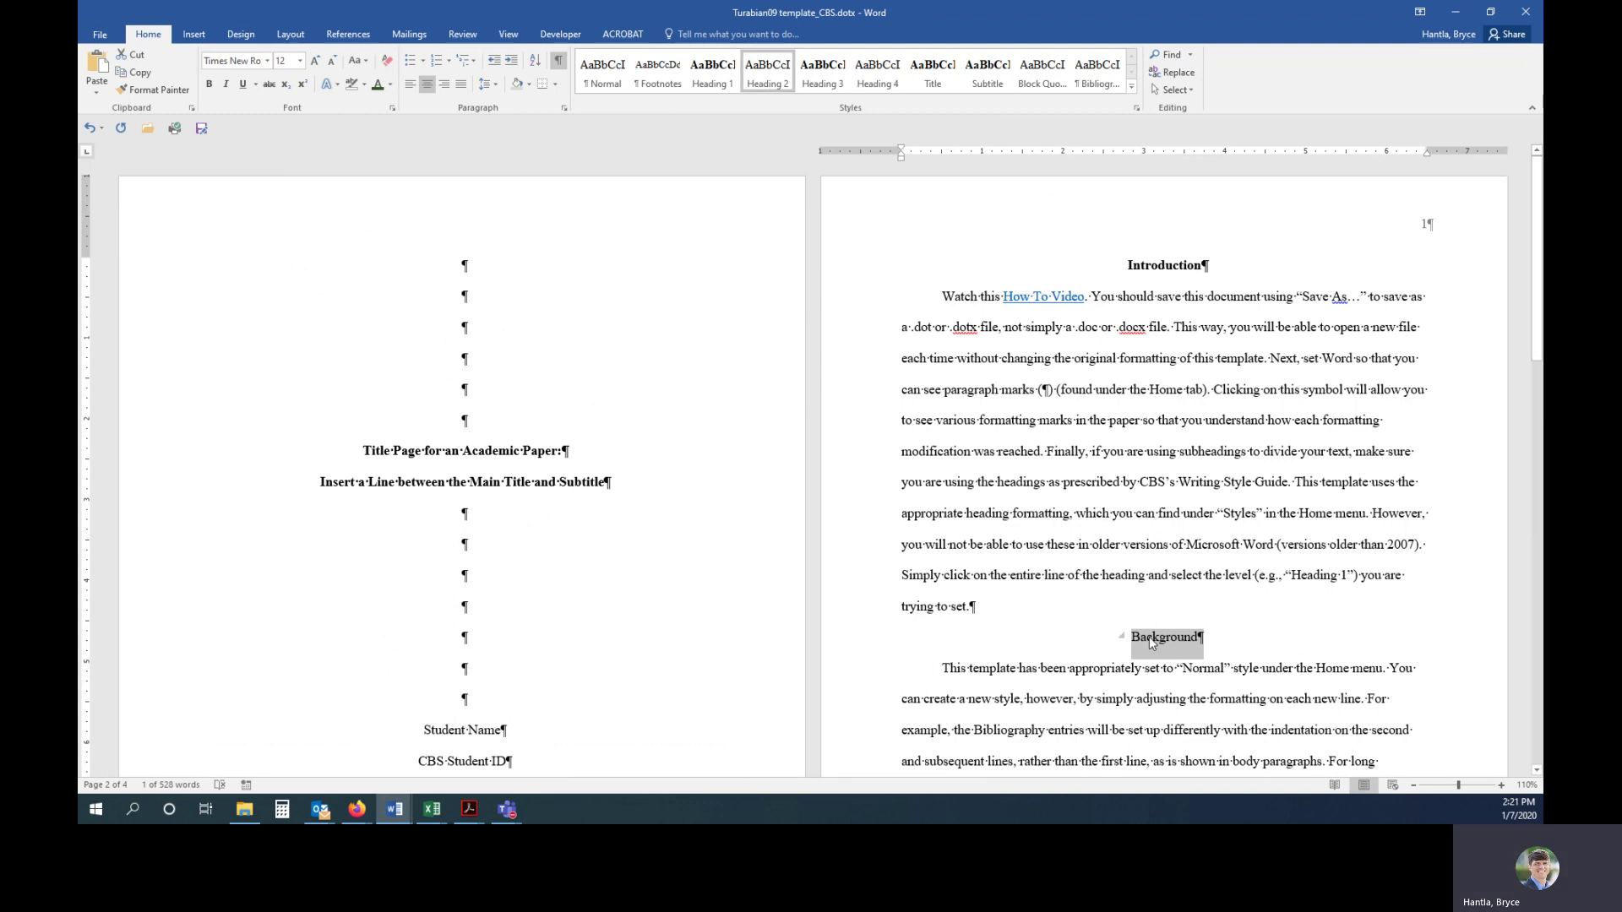
{"action": "scroll", "coordinate": [1151, 642], "scroll_direction": "down", "scroll_amount": 2}
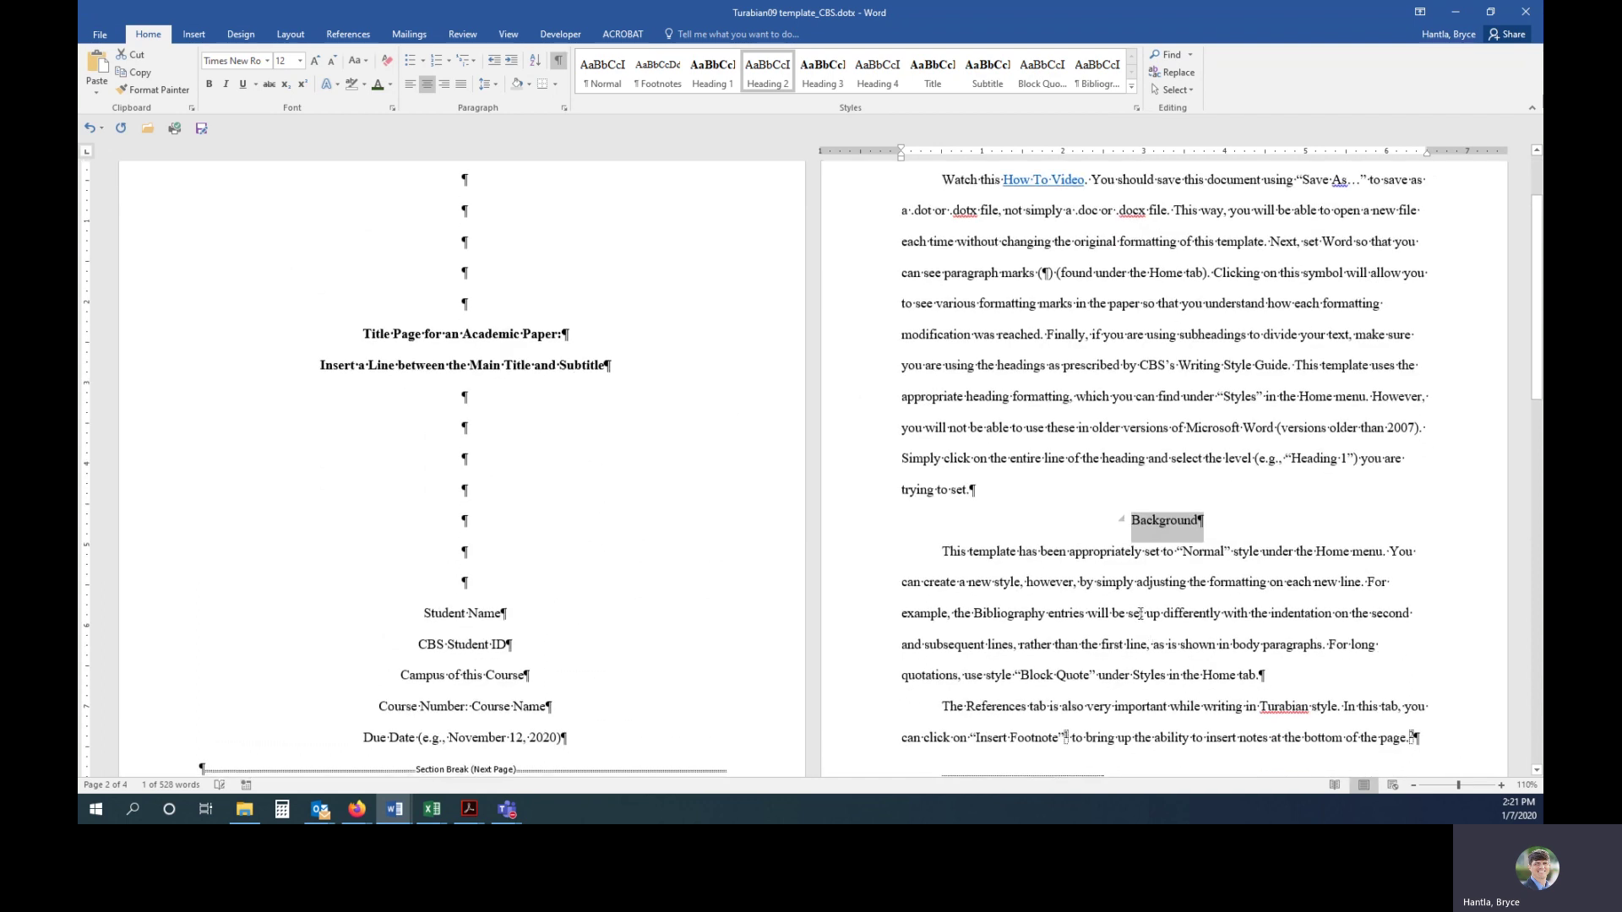
- Add 'Mesopotamia' below Background and apply Heading 3 to it
{"action": "left_click", "coordinate": [942, 551]}
{"action": "key", "text": "Return"}
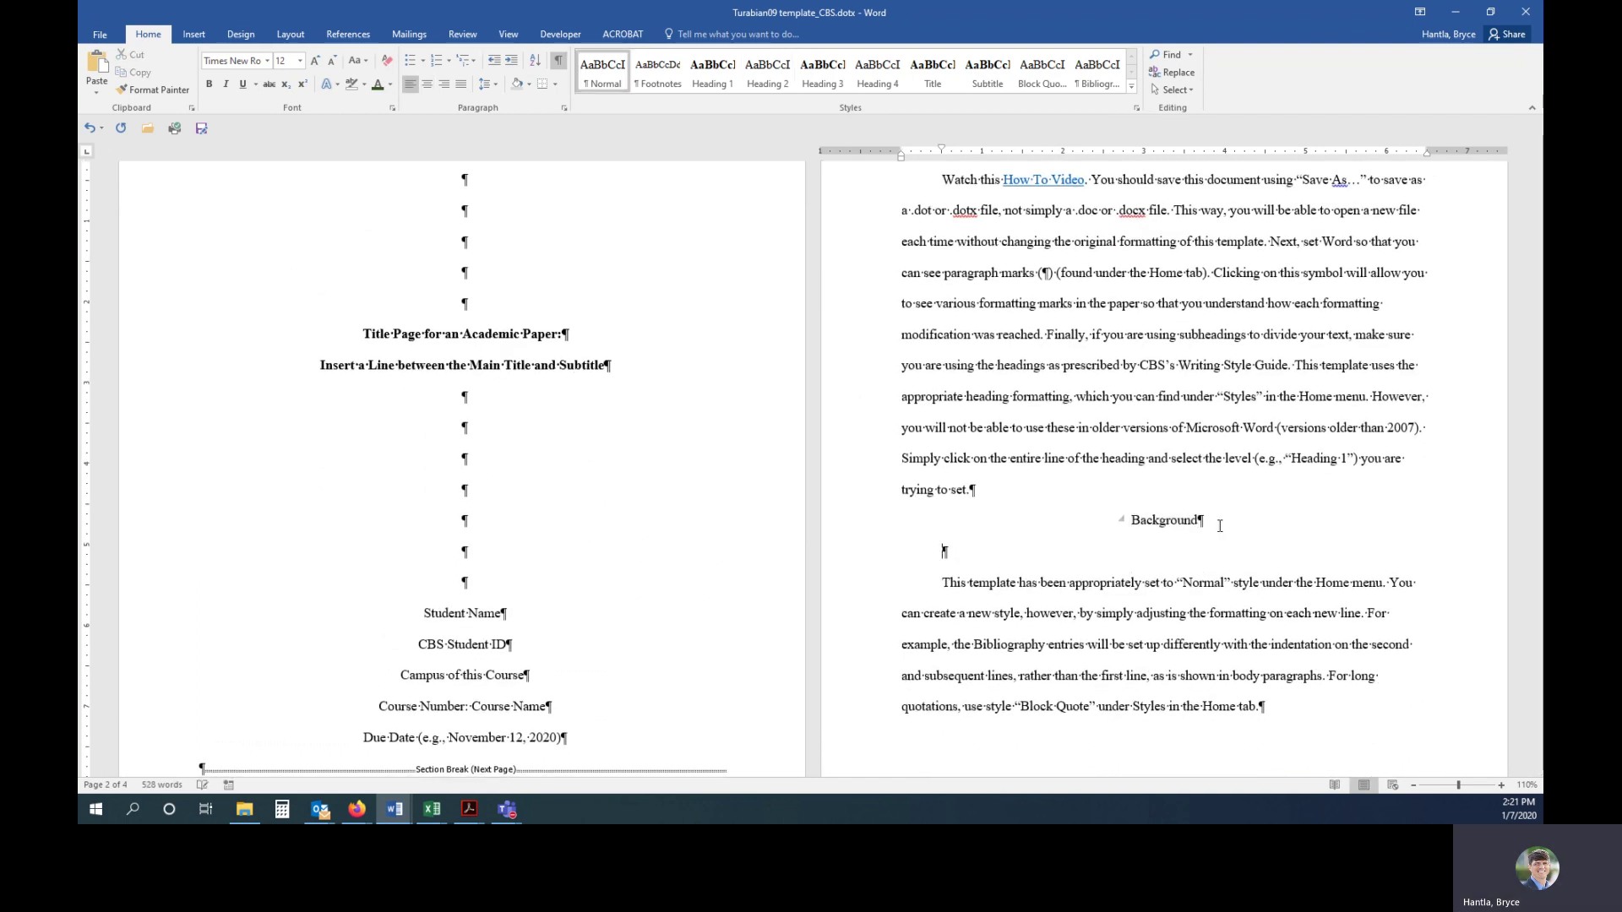
{"action": "type", "text": "Mesopotamia"}
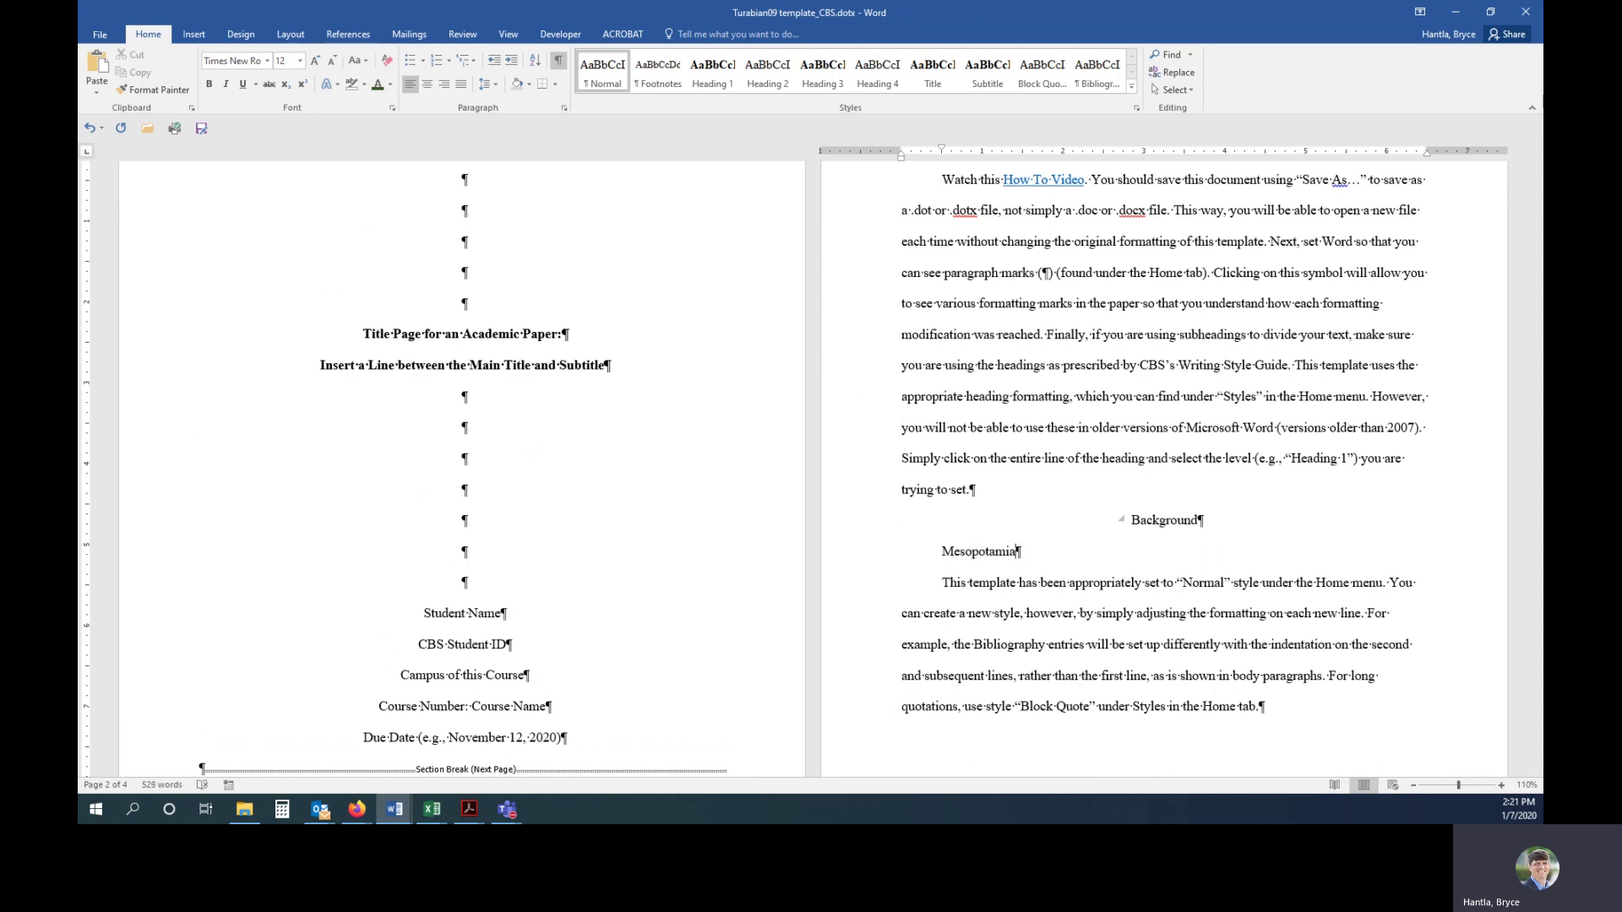
{"action": "left_click", "coordinate": [837, 561]}
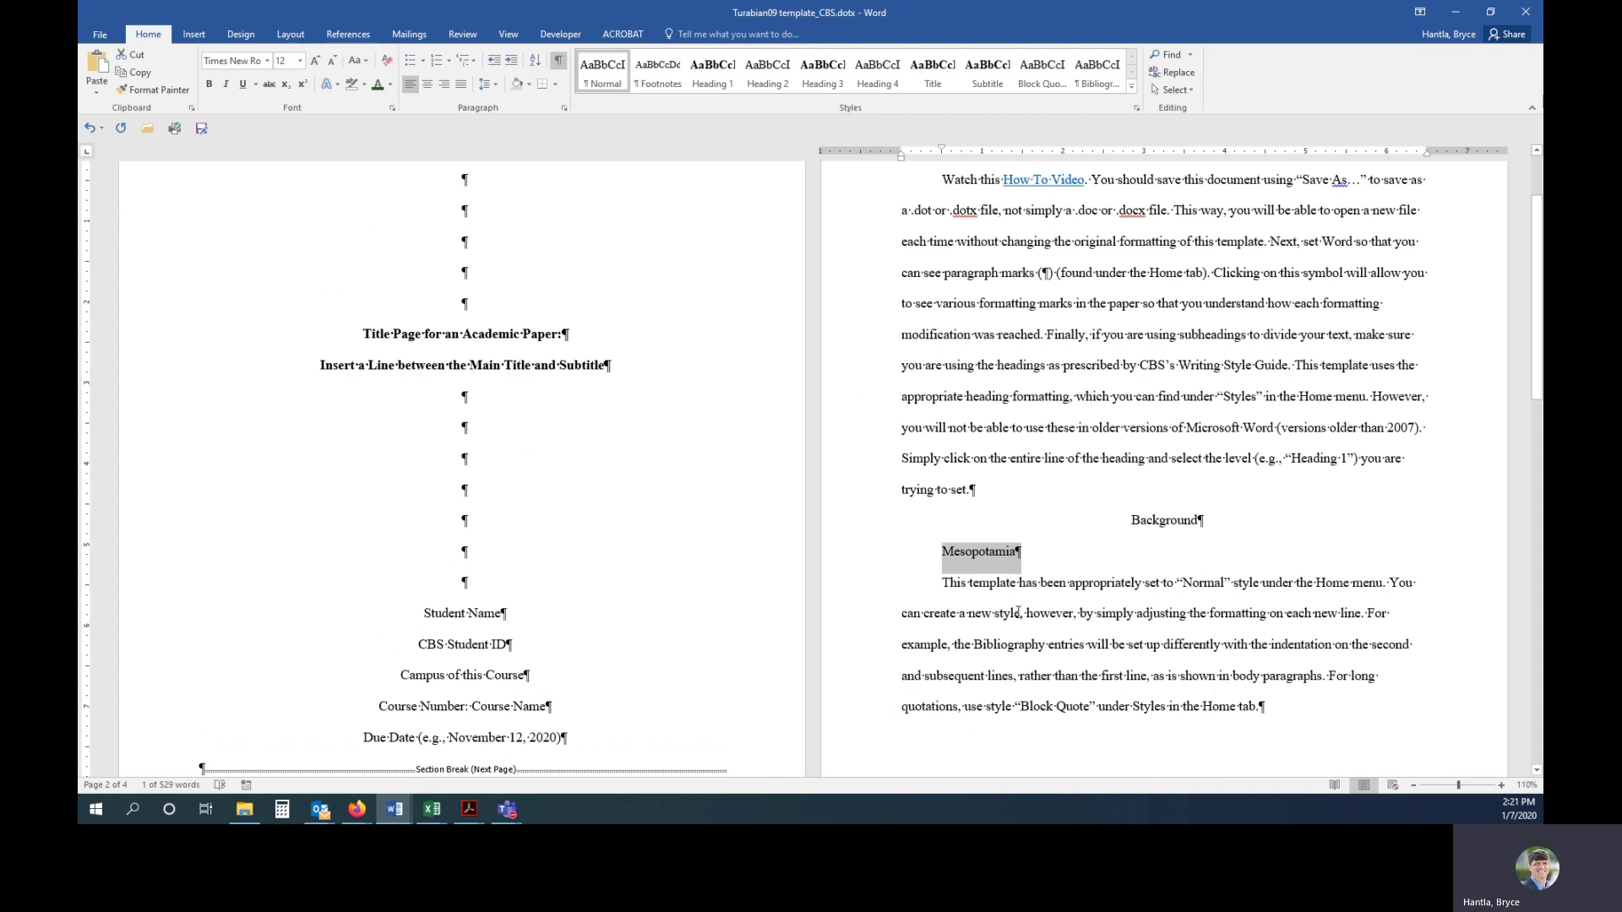
{"action": "left_click", "coordinate": [822, 72]}
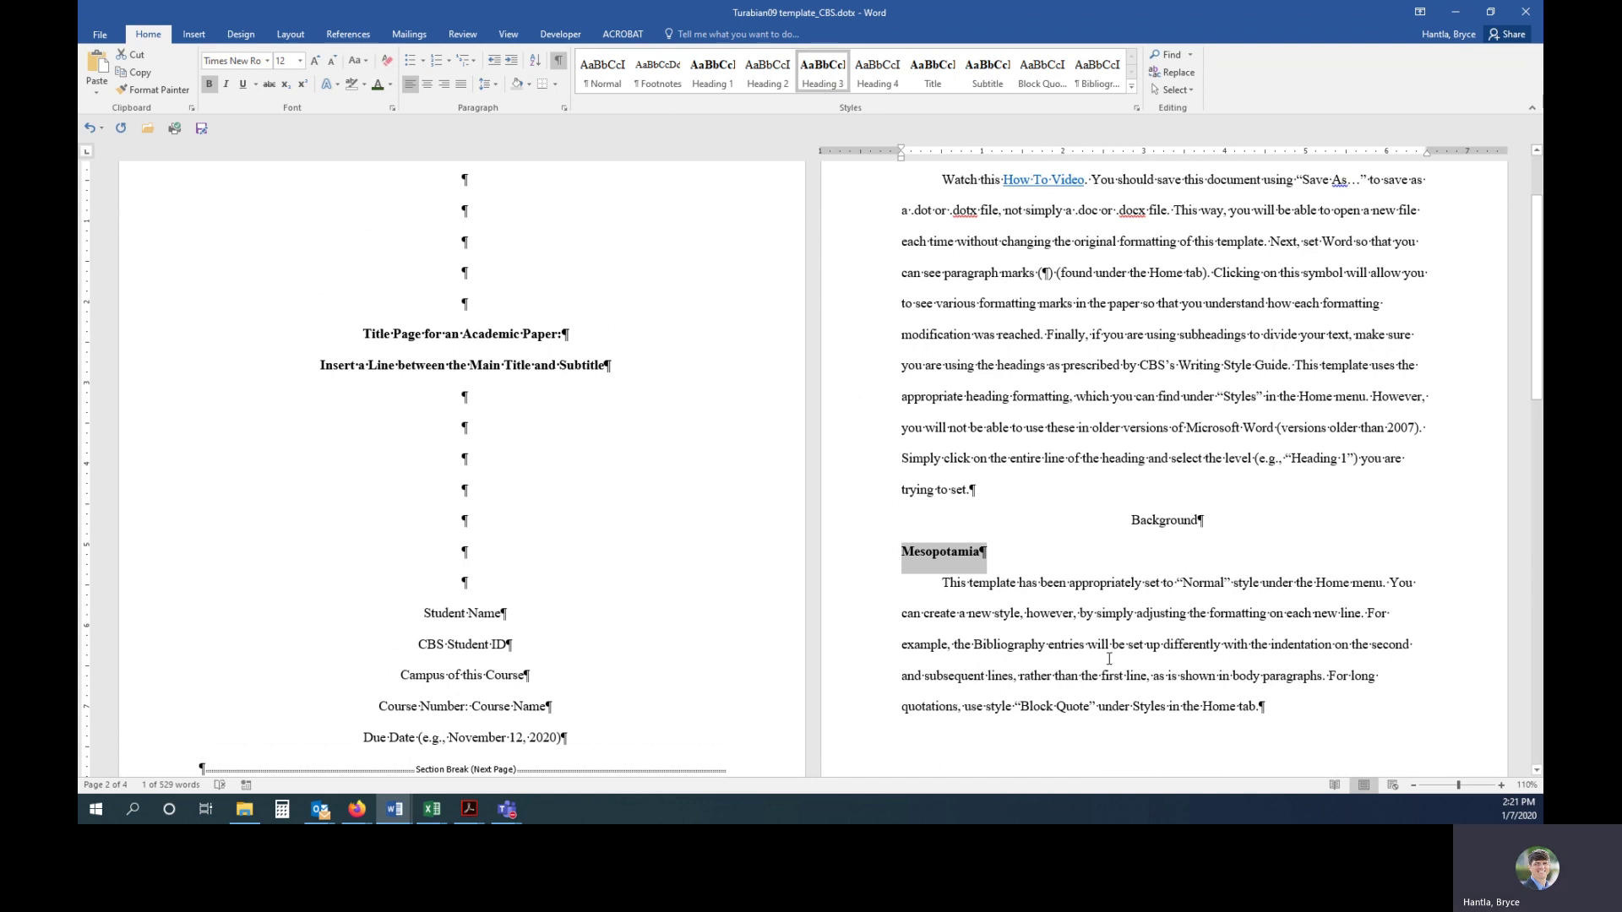
- Break the first body paragraph before 'Clicking on this symbol', leaving an empty line between
{"action": "scroll", "coordinate": [1120, 295], "scroll_direction": "up", "scroll_amount": 2}
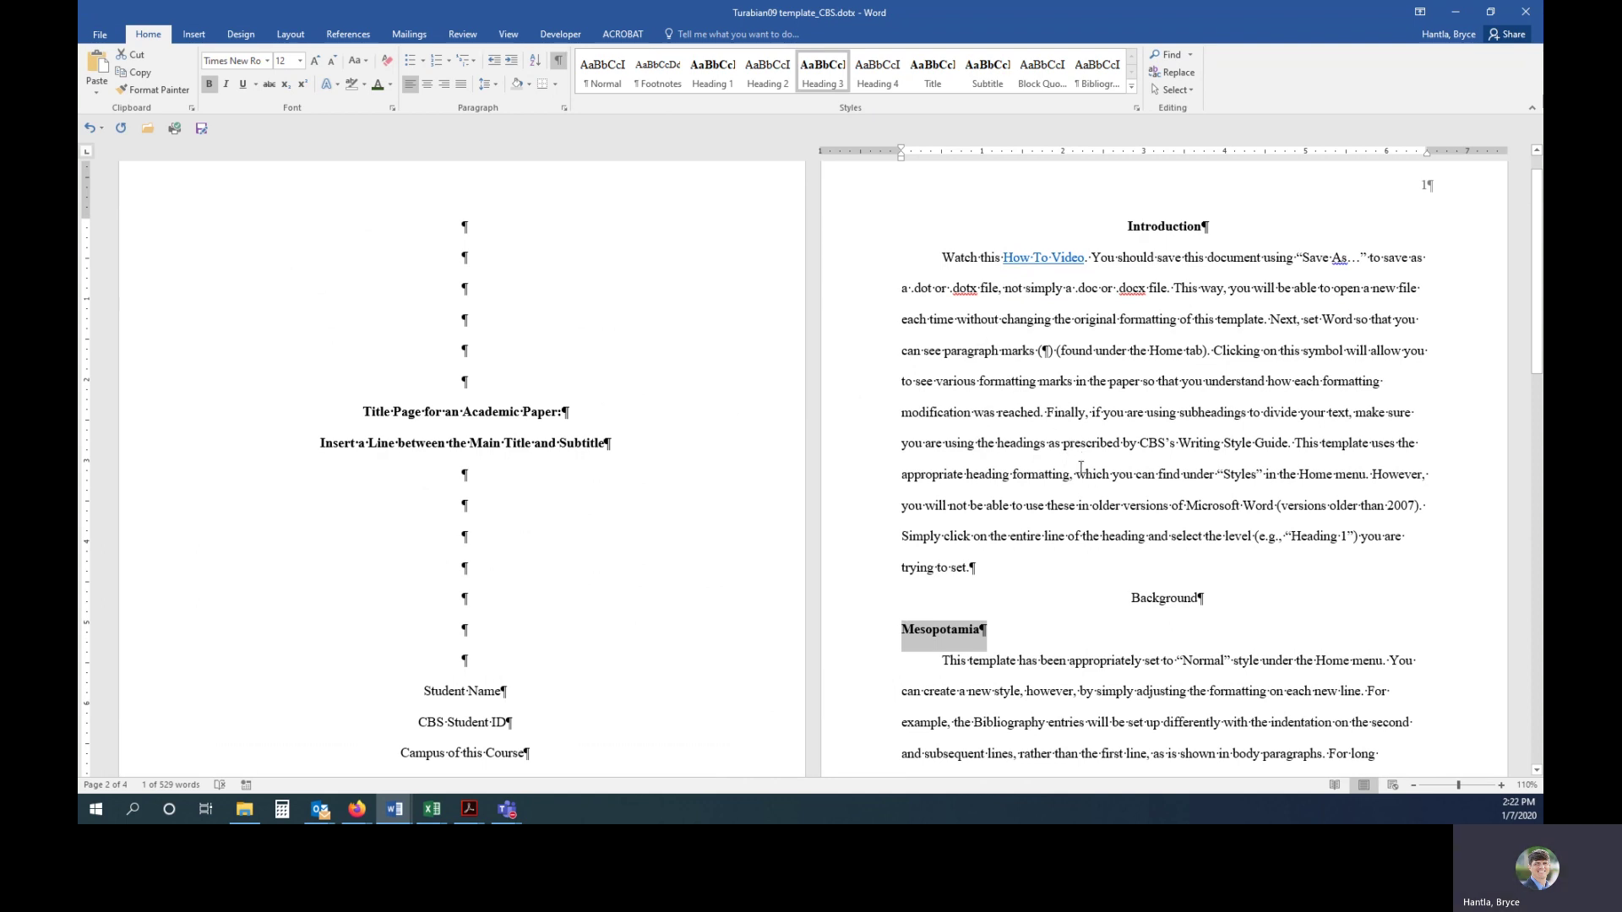
{"action": "scroll", "coordinate": [1081, 467], "scroll_direction": "down", "scroll_amount": 1}
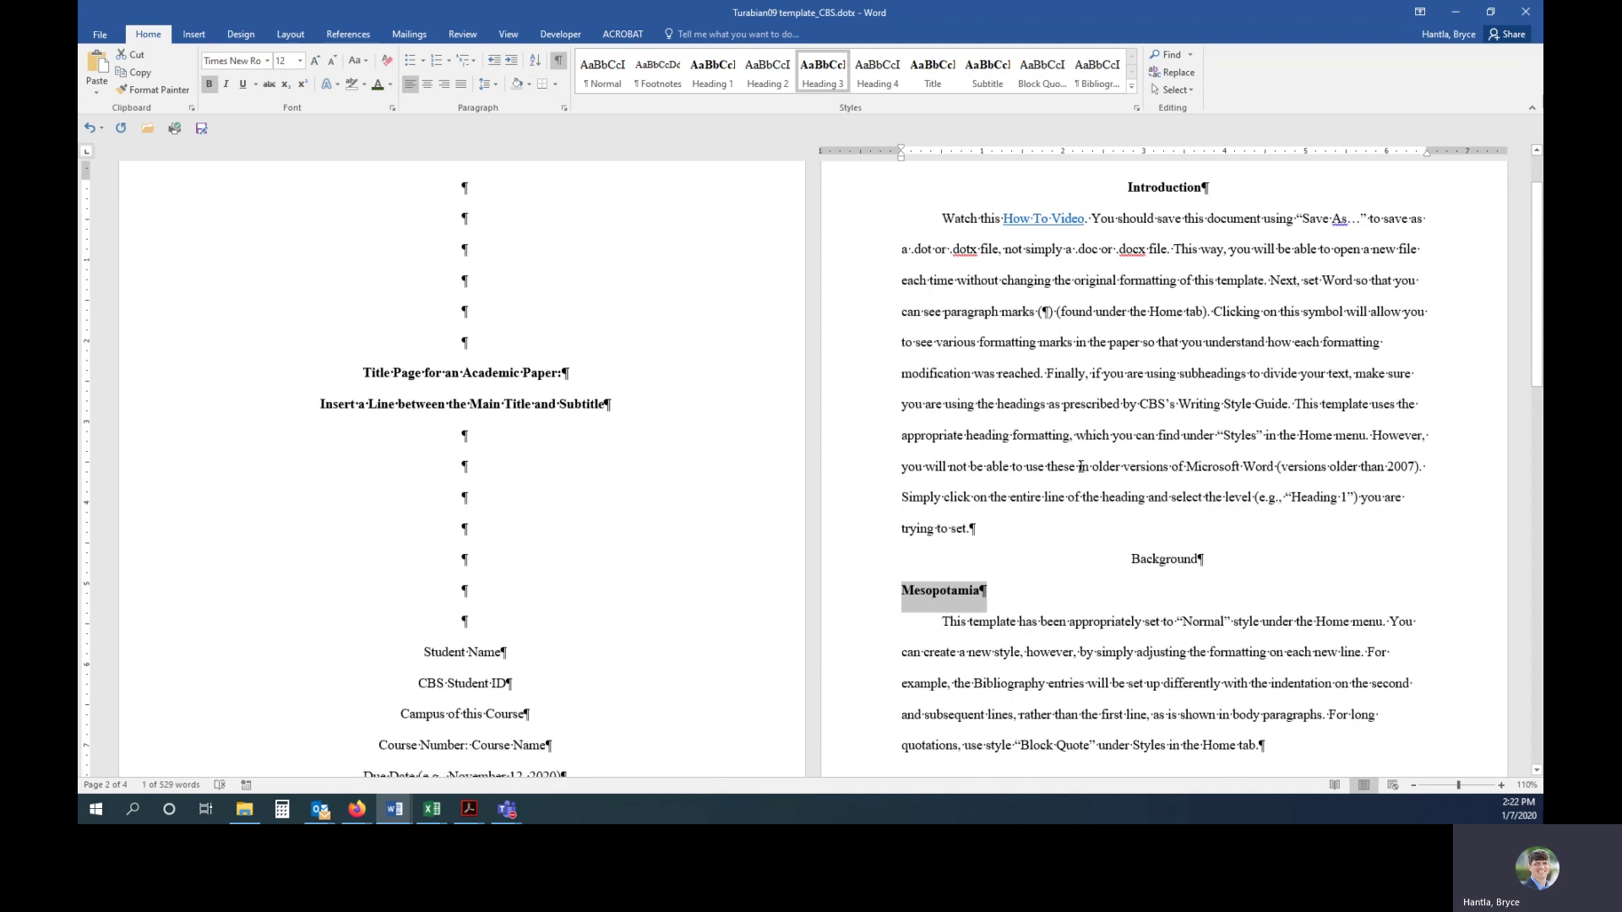
{"action": "scroll", "coordinate": [1081, 467], "scroll_direction": "down", "scroll_amount": 1}
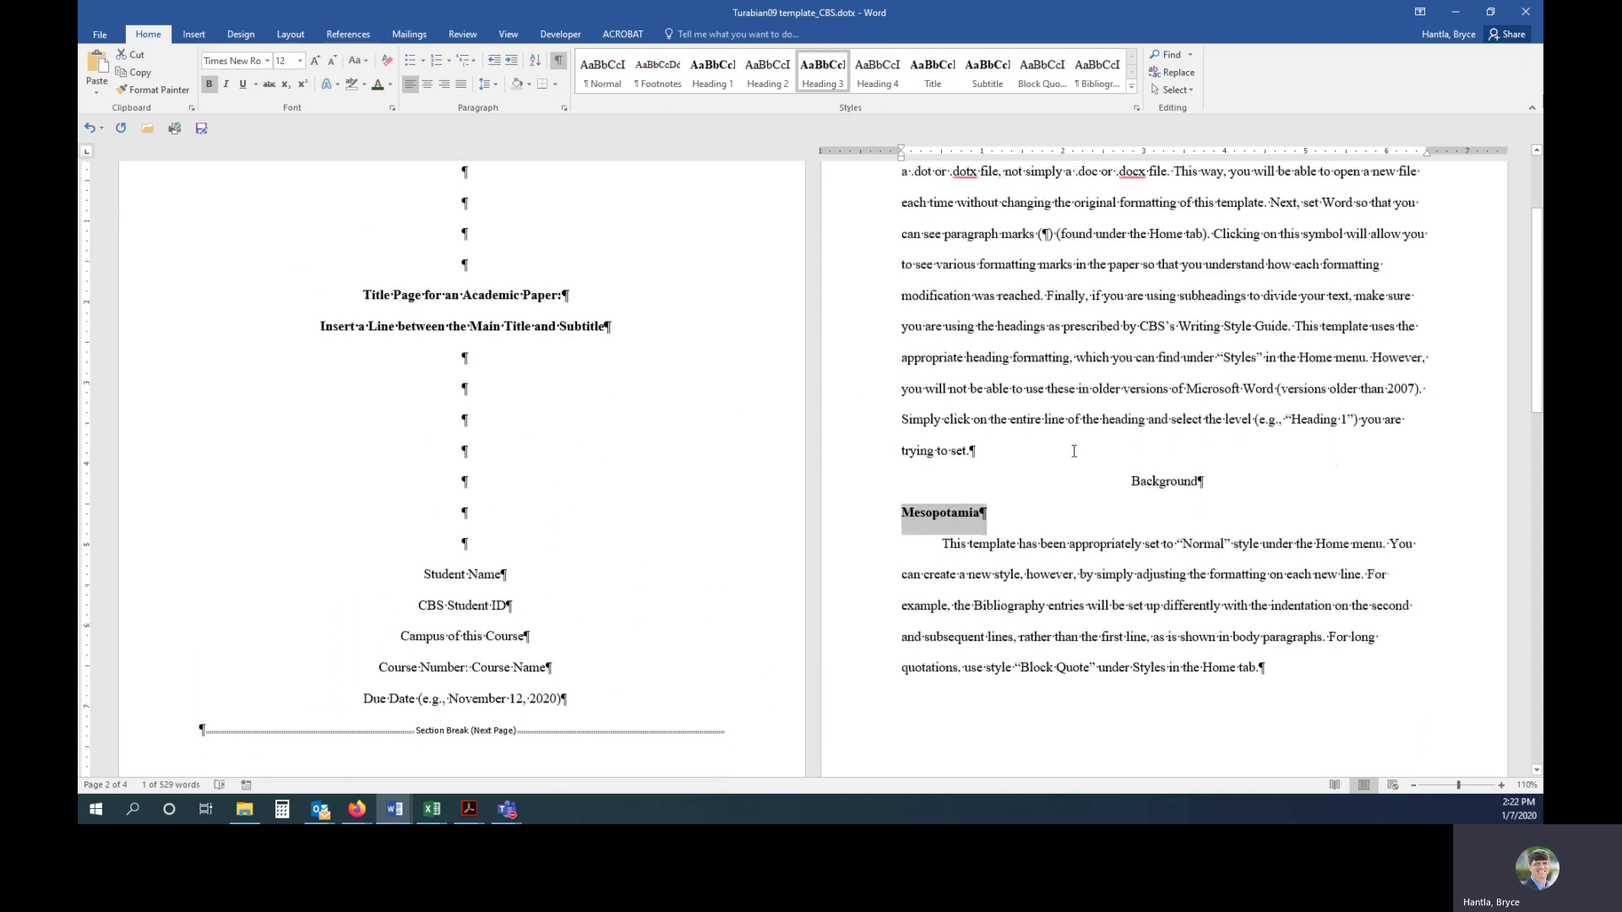
{"action": "scroll", "coordinate": [1074, 451], "scroll_direction": "up", "scroll_amount": 1}
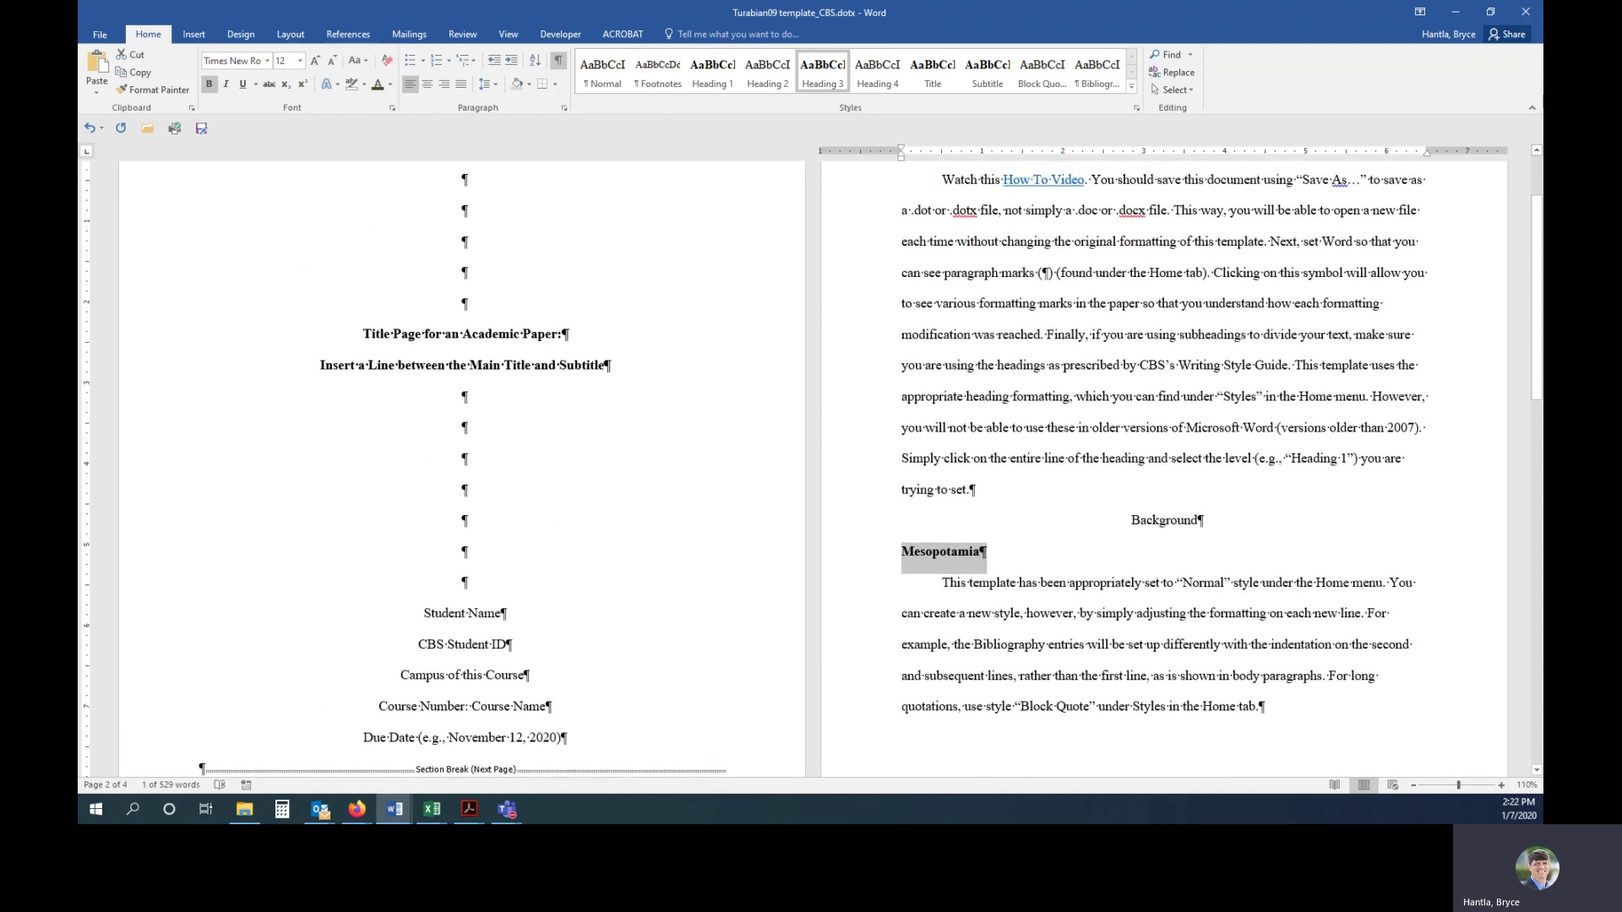
{"action": "left_click", "coordinate": [1215, 272]}
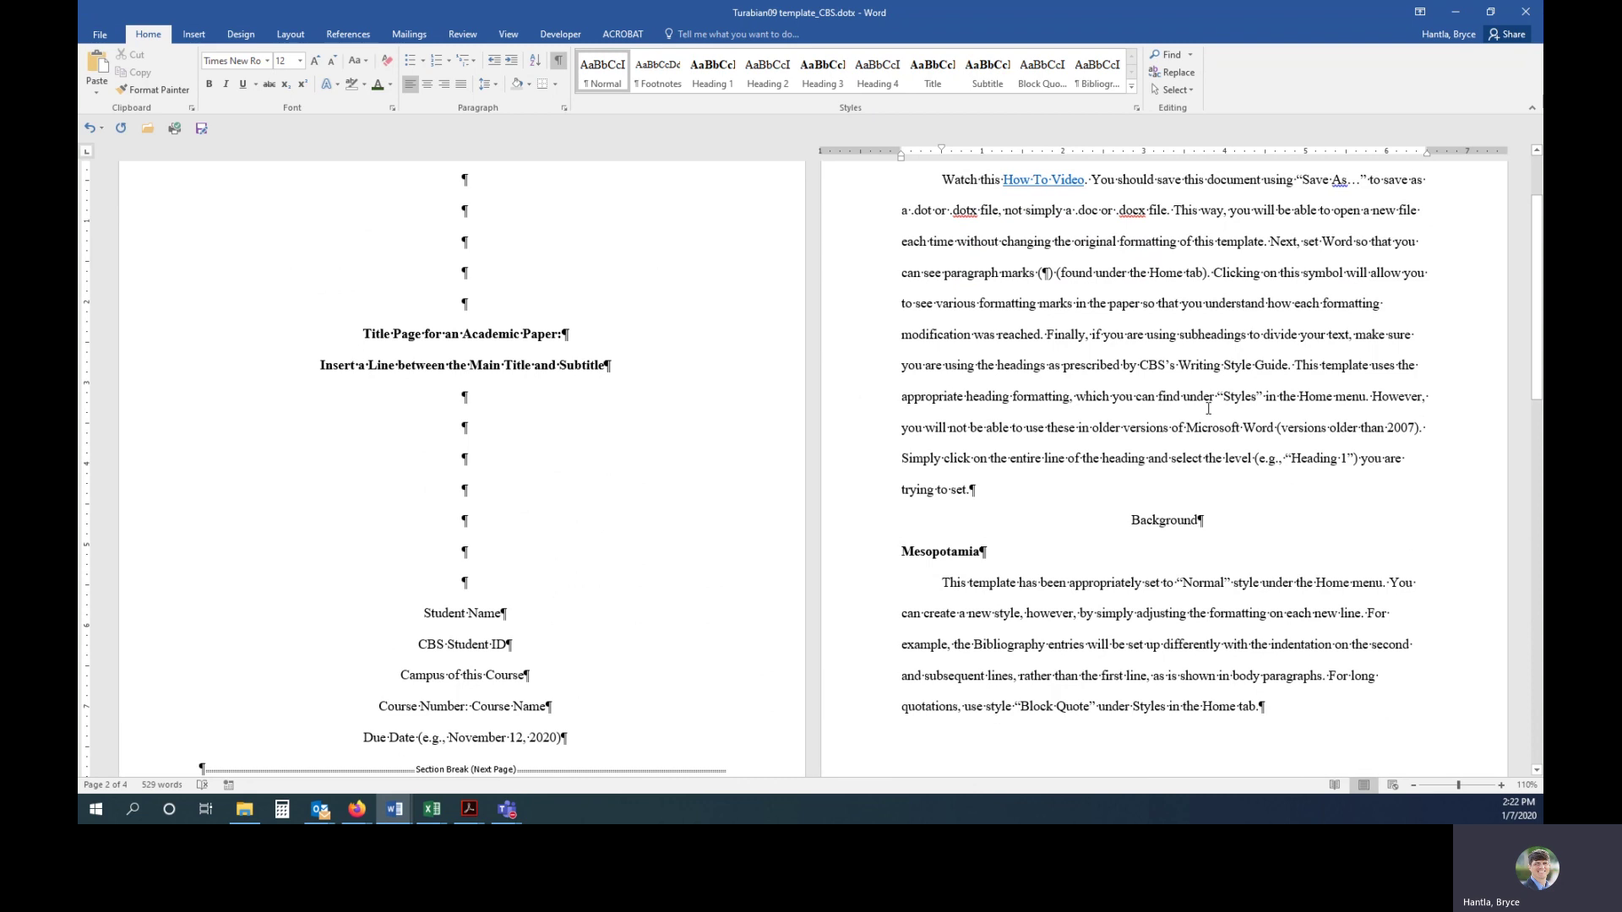
{"action": "key", "text": "Return"}
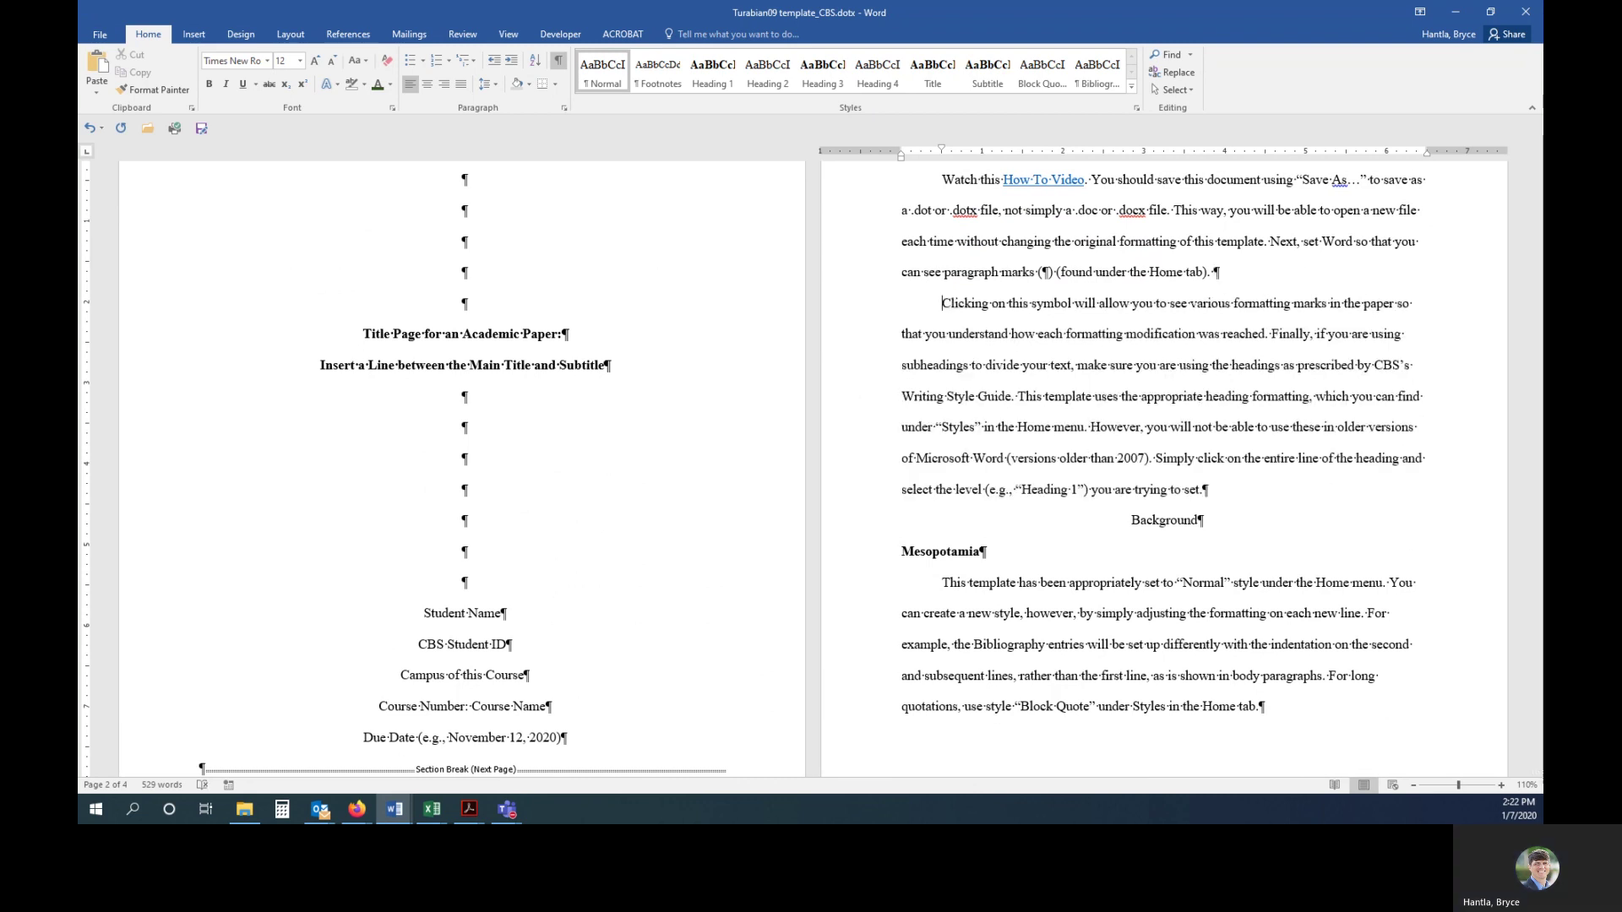
{"action": "key", "text": "Return"}
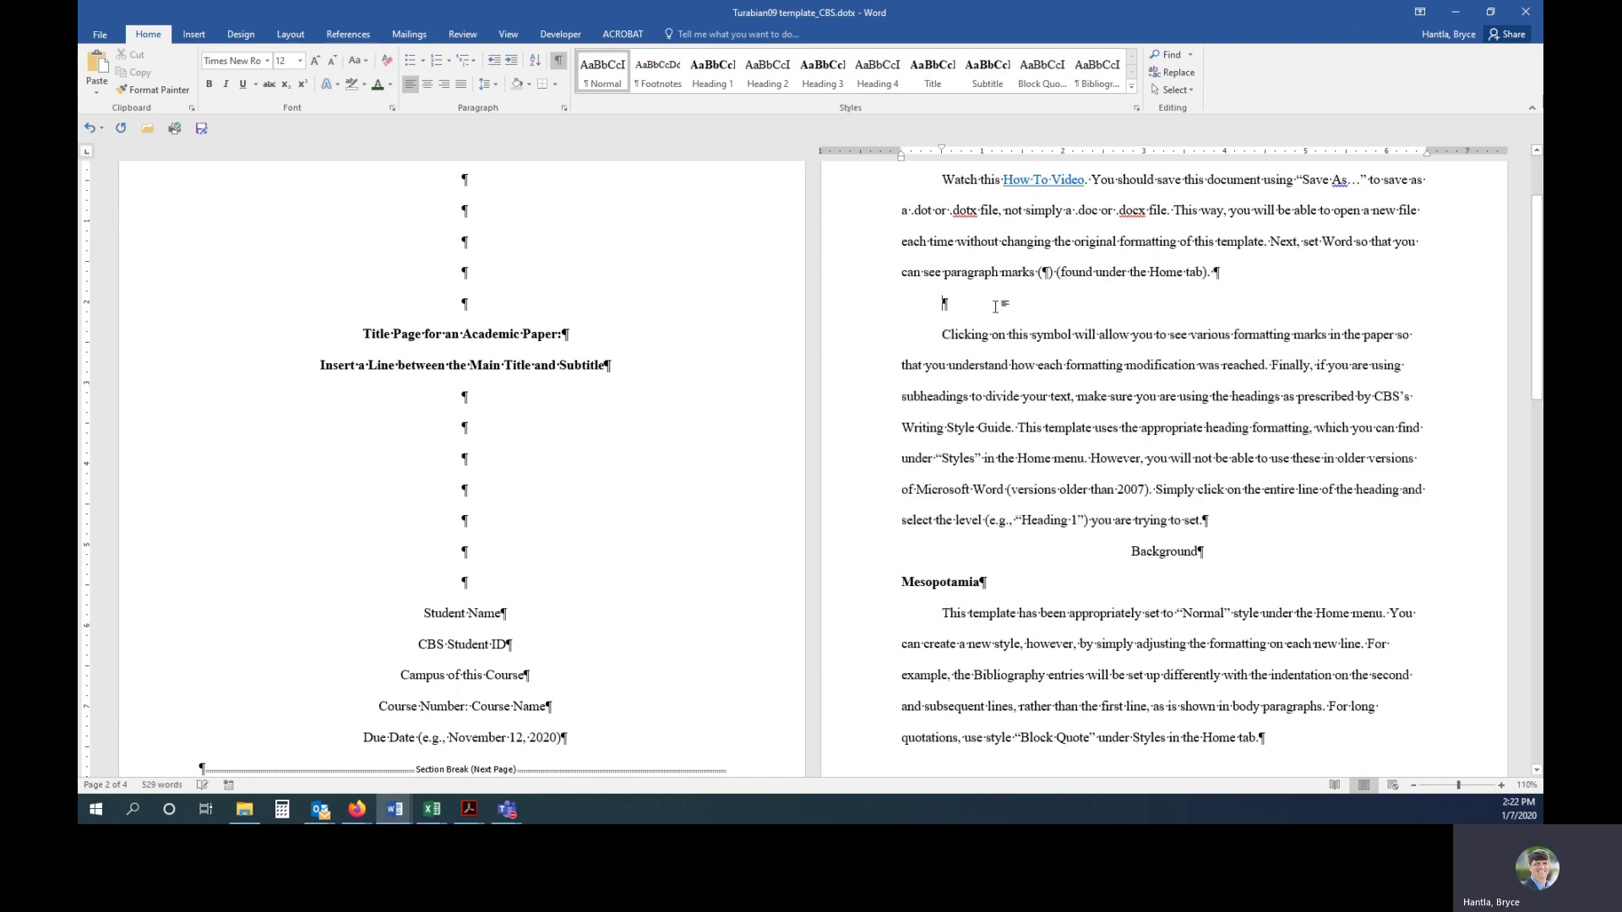
- Return to the Bible Gateway Matthew 28 NASB tab with verses 2–7 selected
{"action": "left_click", "coordinate": [357, 809]}
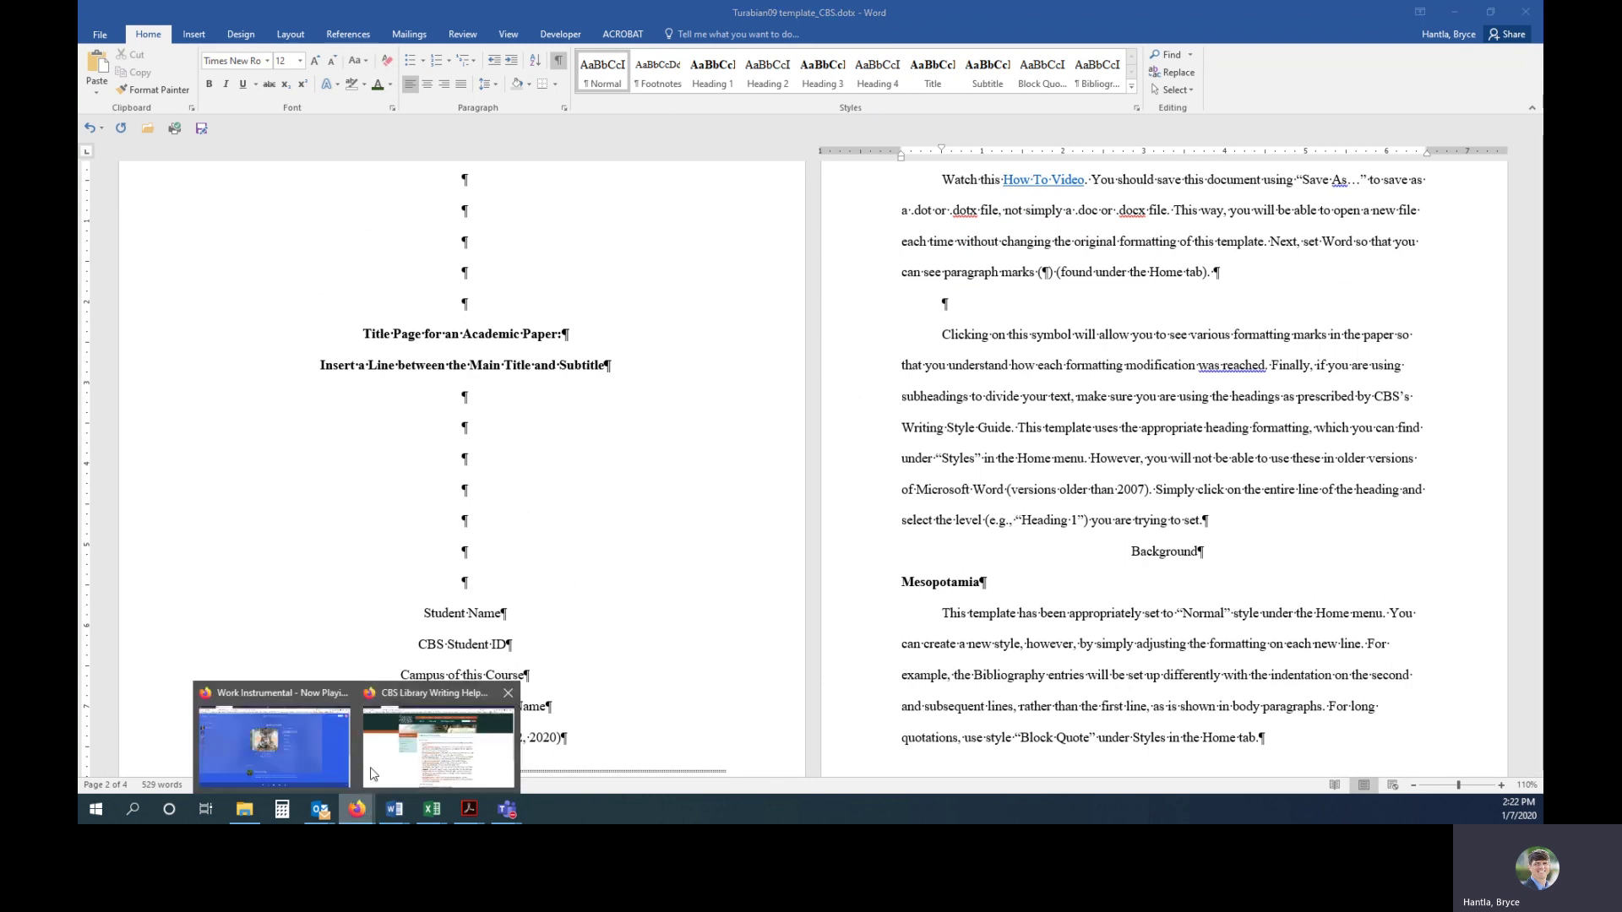
{"action": "left_click", "coordinate": [439, 737]}
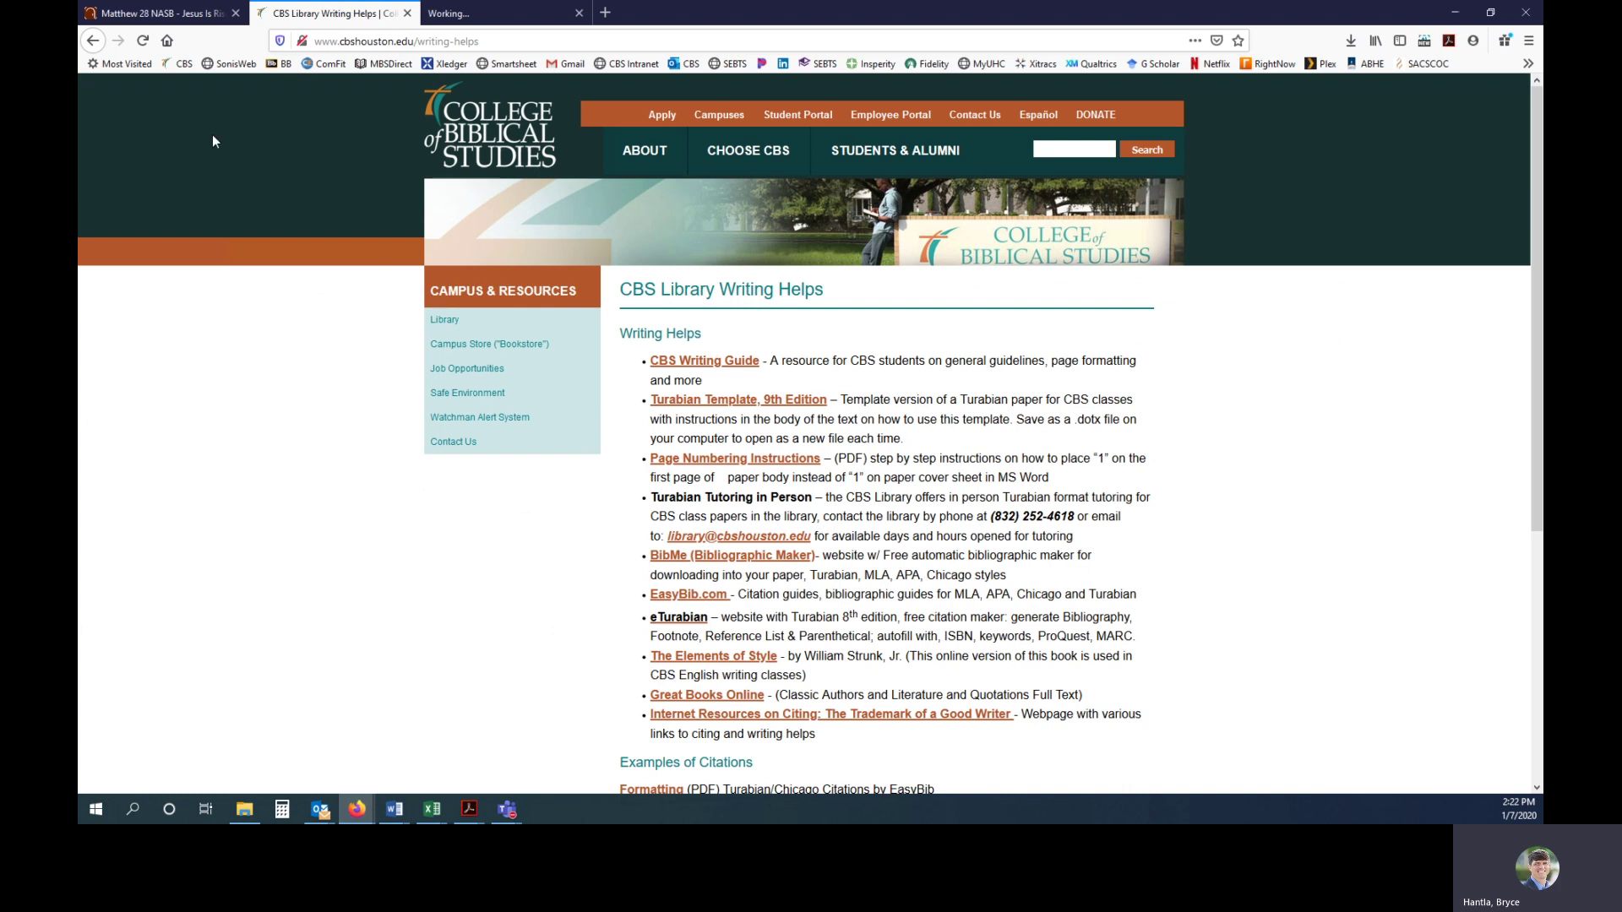
{"action": "key", "text": "ctrl+shift+Tab"}
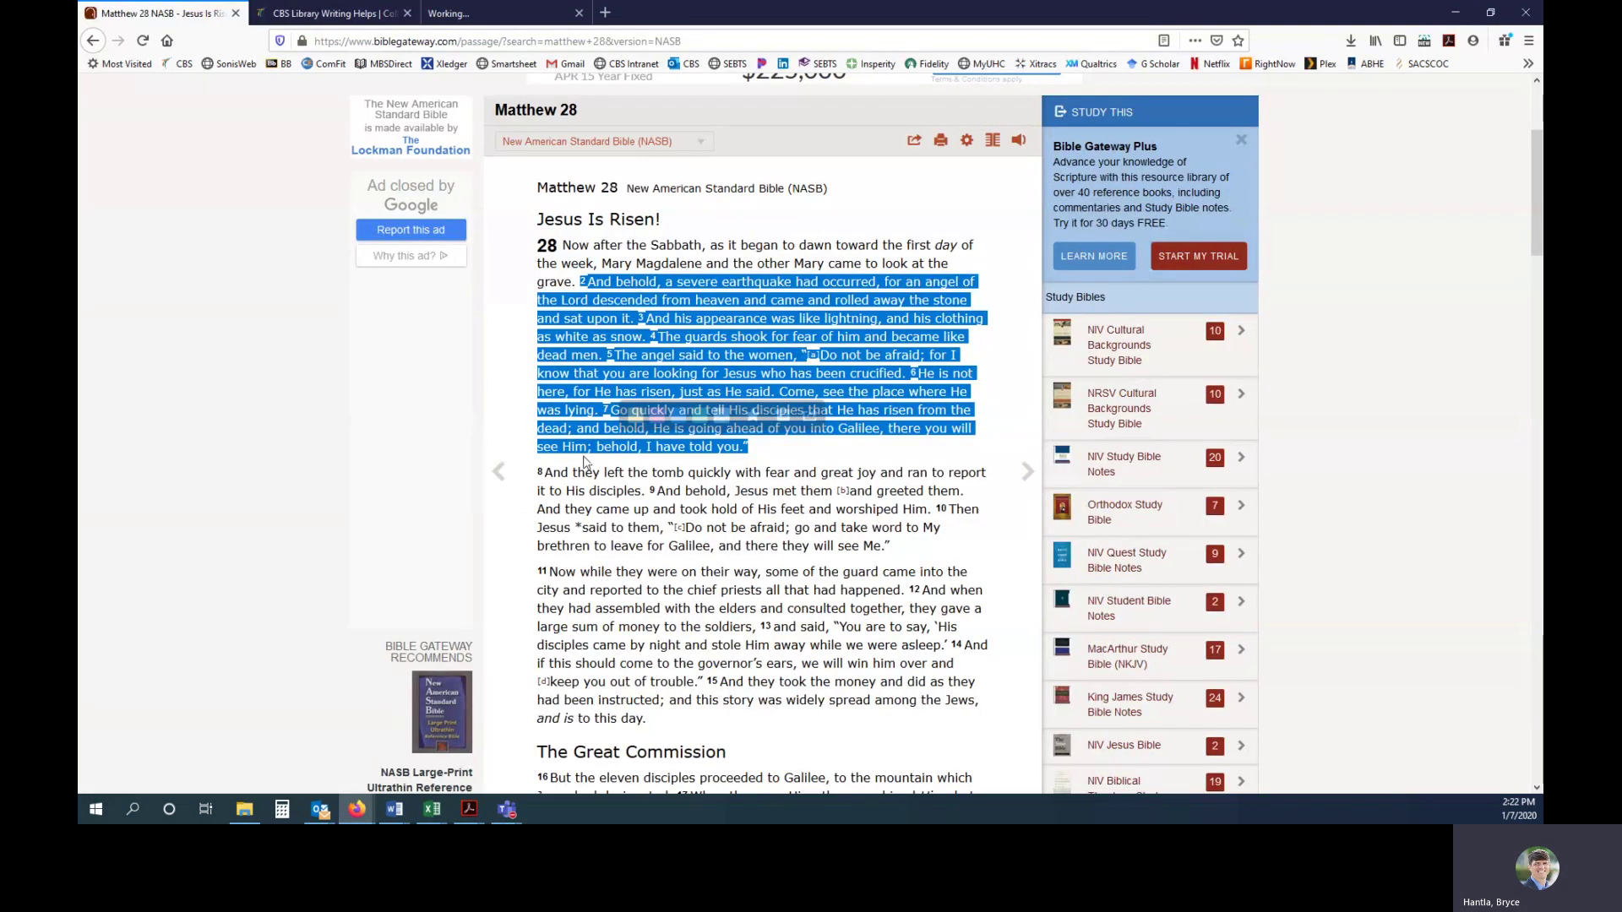
- Paste the Matthew 28:2–7 passage into the empty paragraph using Merge Formatting
{"action": "mouse_move", "coordinate": [393, 811]}
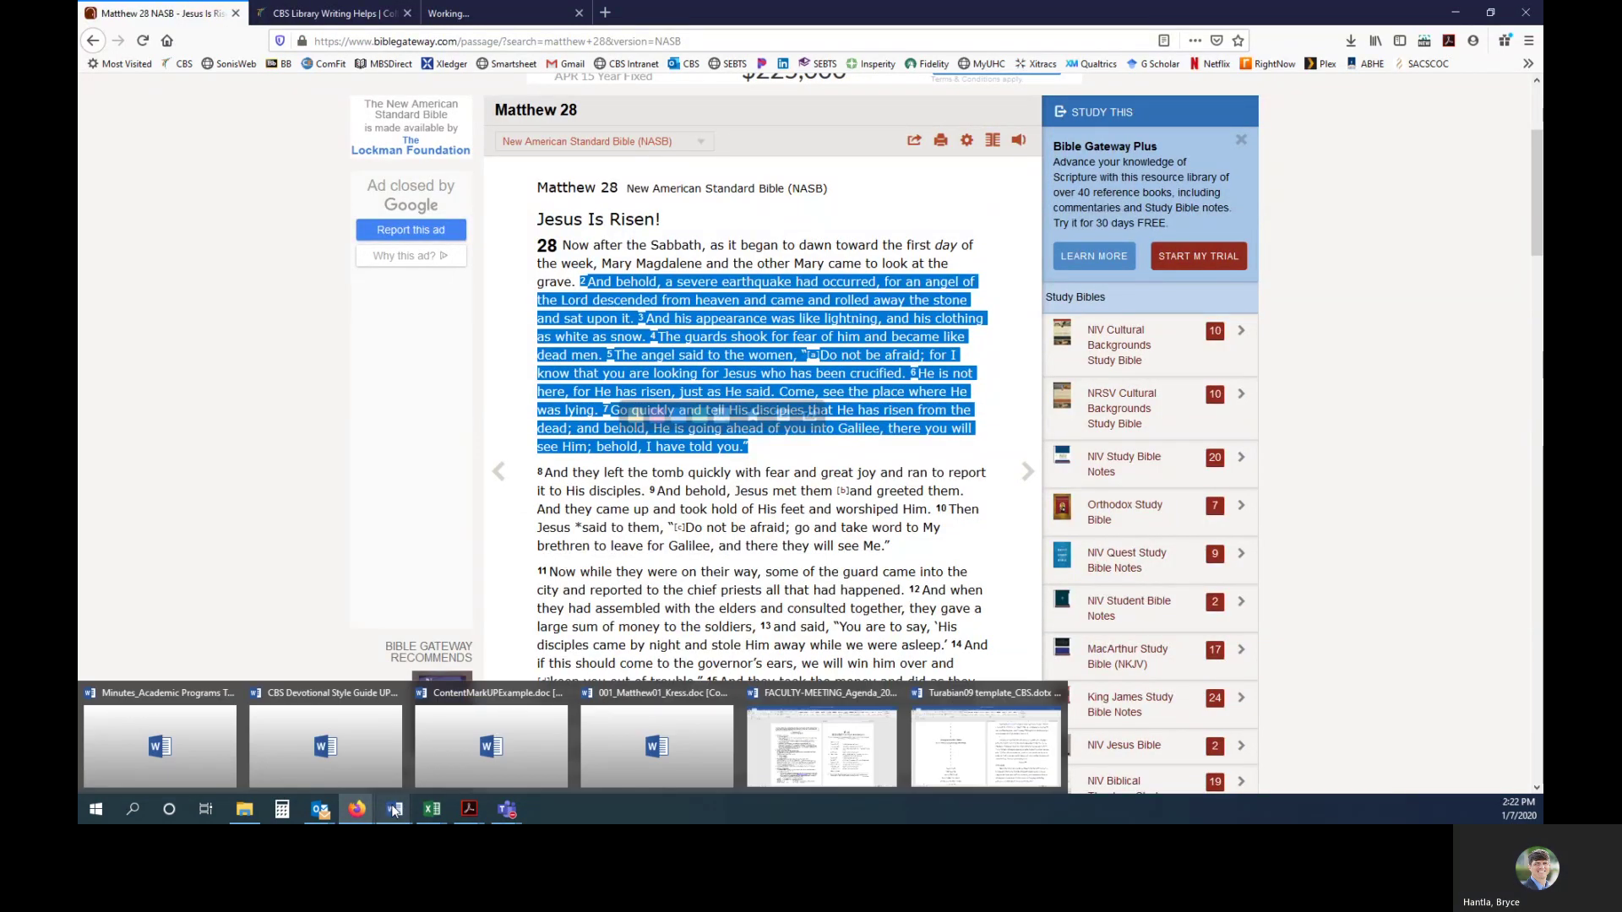
{"action": "left_click", "coordinate": [968, 752]}
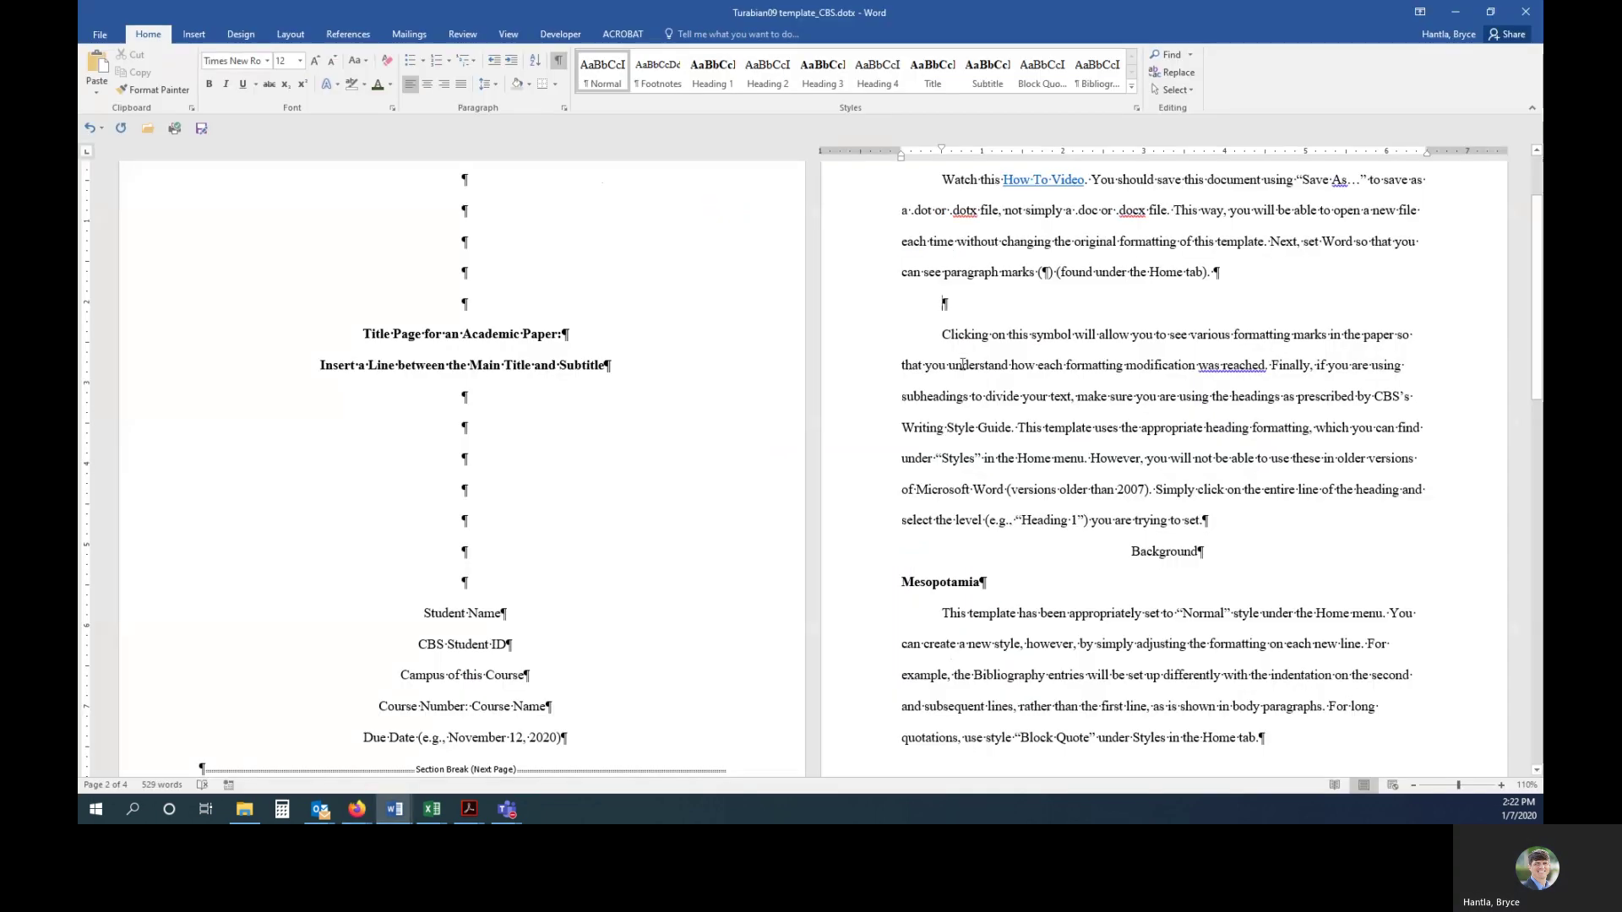
{"action": "right_click", "coordinate": [959, 313]}
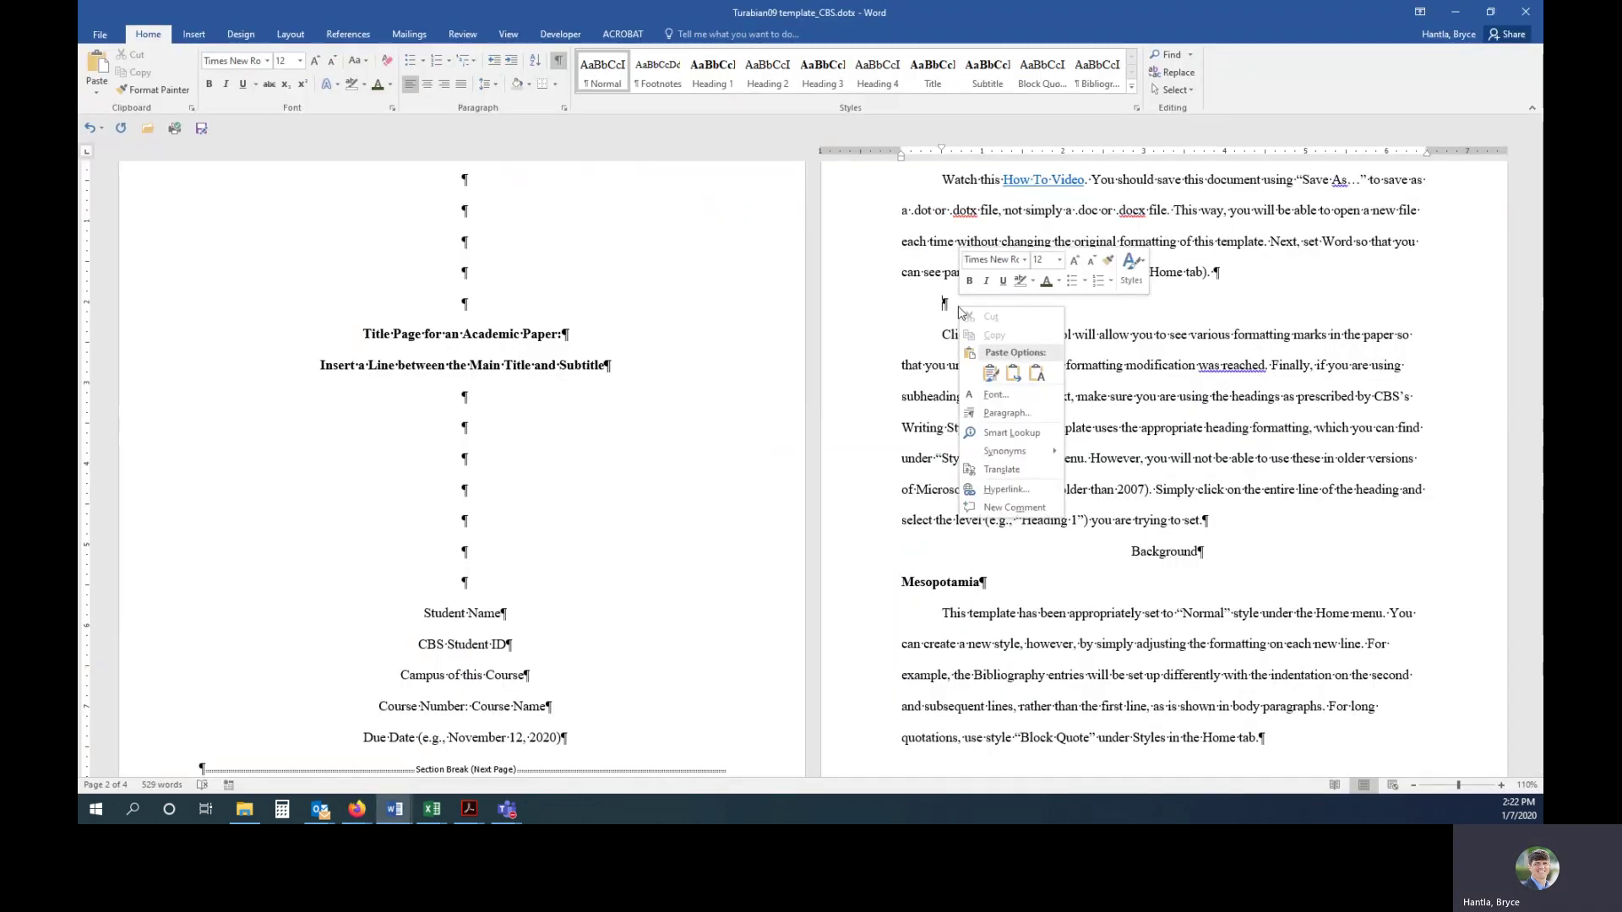
{"action": "left_click", "coordinate": [1021, 382]}
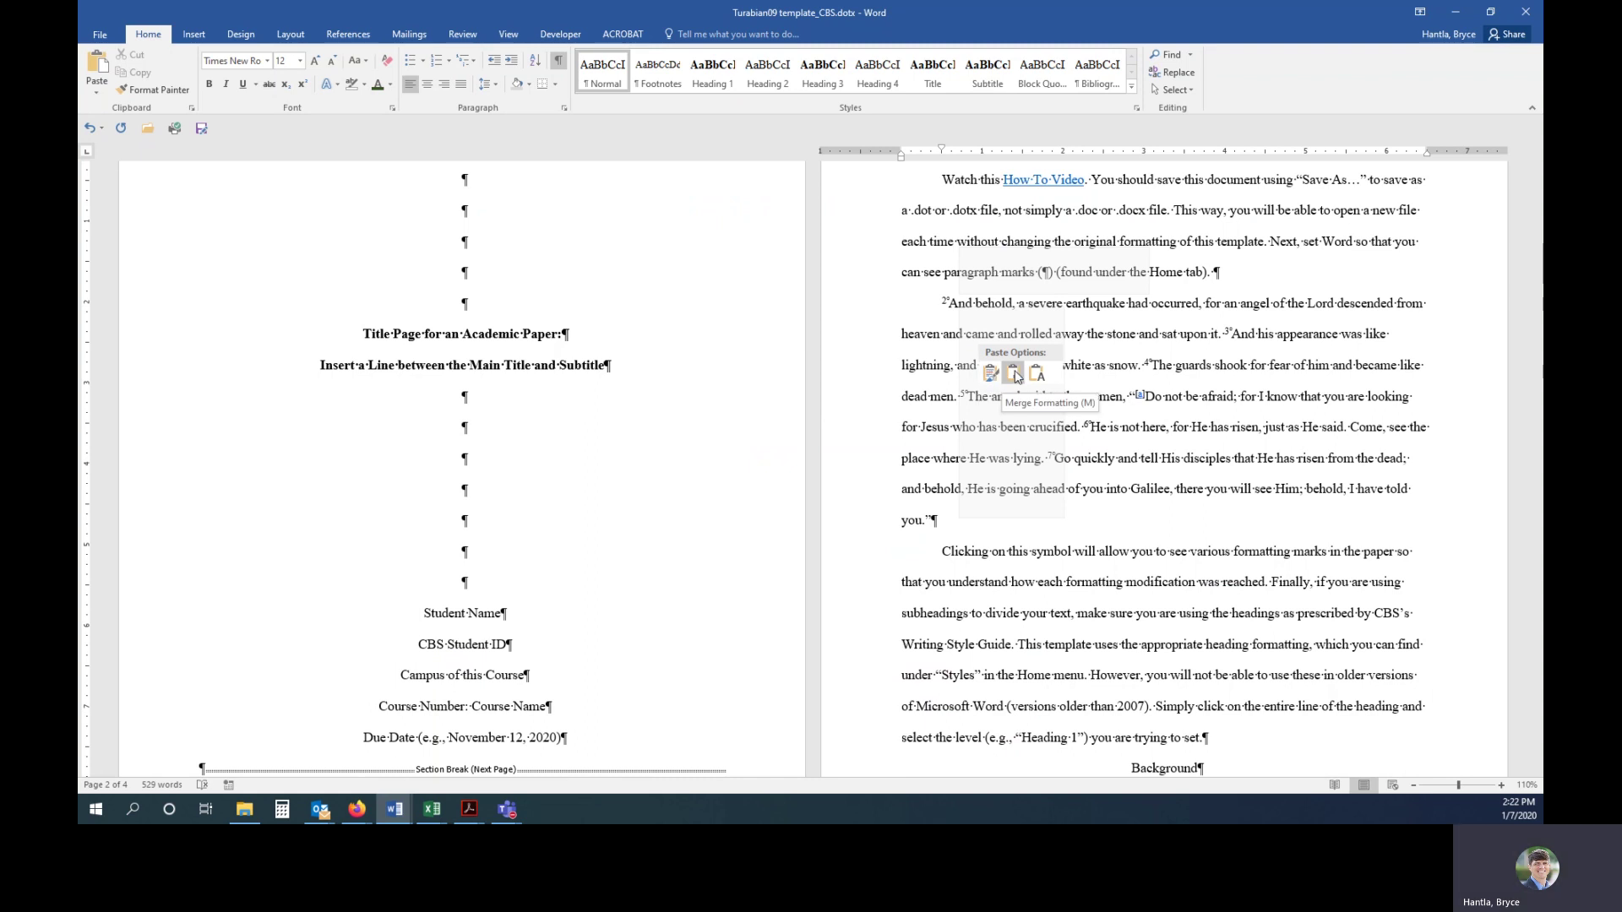
{"action": "left_click", "coordinate": [1014, 372]}
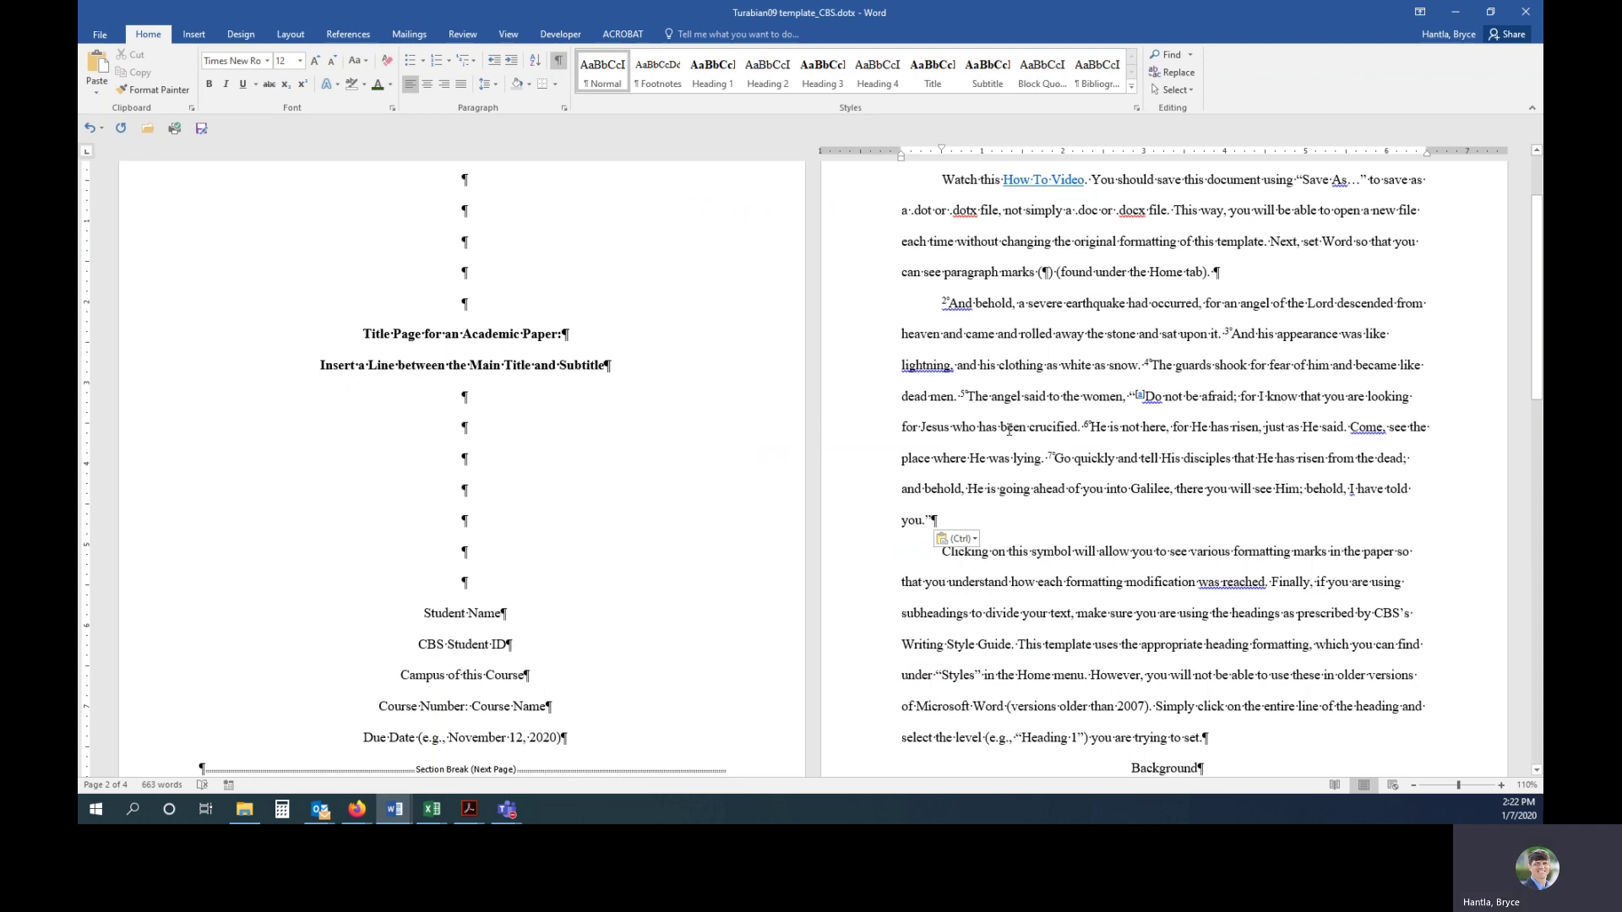
- Delete the superscript verse numbers 2–7 and the note marks from the passage
{"action": "left_click", "coordinate": [944, 303]}
{"action": "key", "text": "Delete"}
{"action": "key", "text": "Delete"}
{"action": "left_click", "coordinate": [1225, 334]}
{"action": "key", "text": "Delete"}
{"action": "key", "text": "Delete"}
{"action": "left_click", "coordinate": [1147, 364]}
{"action": "key", "text": "Delete"}
{"action": "key", "text": "Delete"}
{"action": "left_click", "coordinate": [1136, 397]}
{"action": "key", "text": "Delete"}
{"action": "key", "text": "Delete"}
{"action": "key", "text": "Delete"}
{"action": "key", "text": "Delete"}
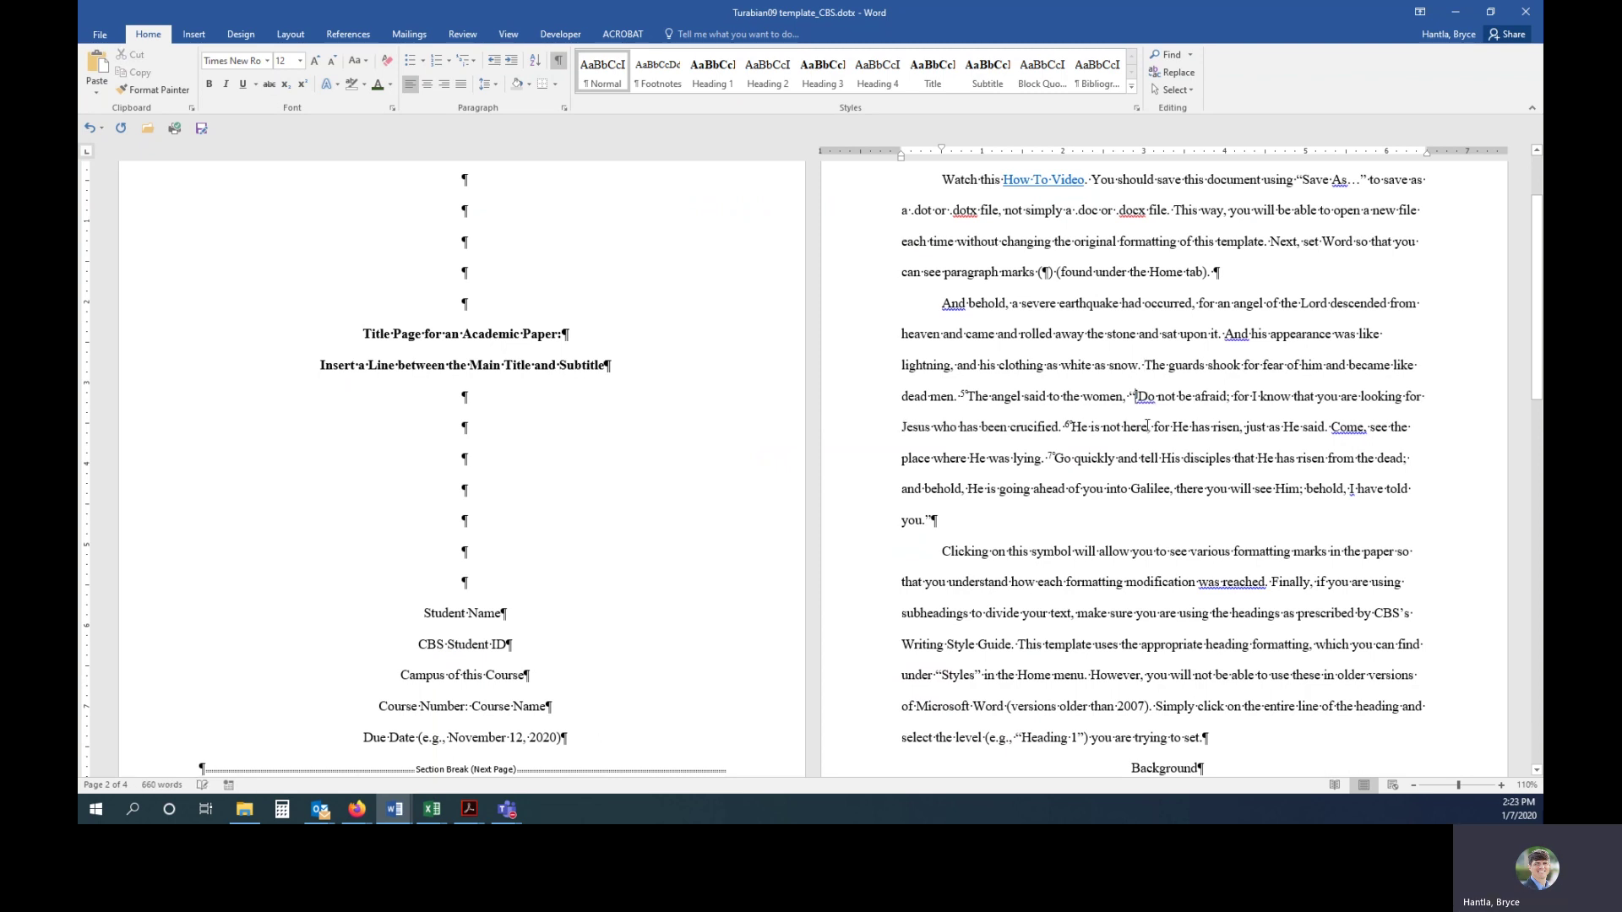
{"action": "left_click", "coordinate": [962, 393]}
{"action": "key", "text": "Delete"}
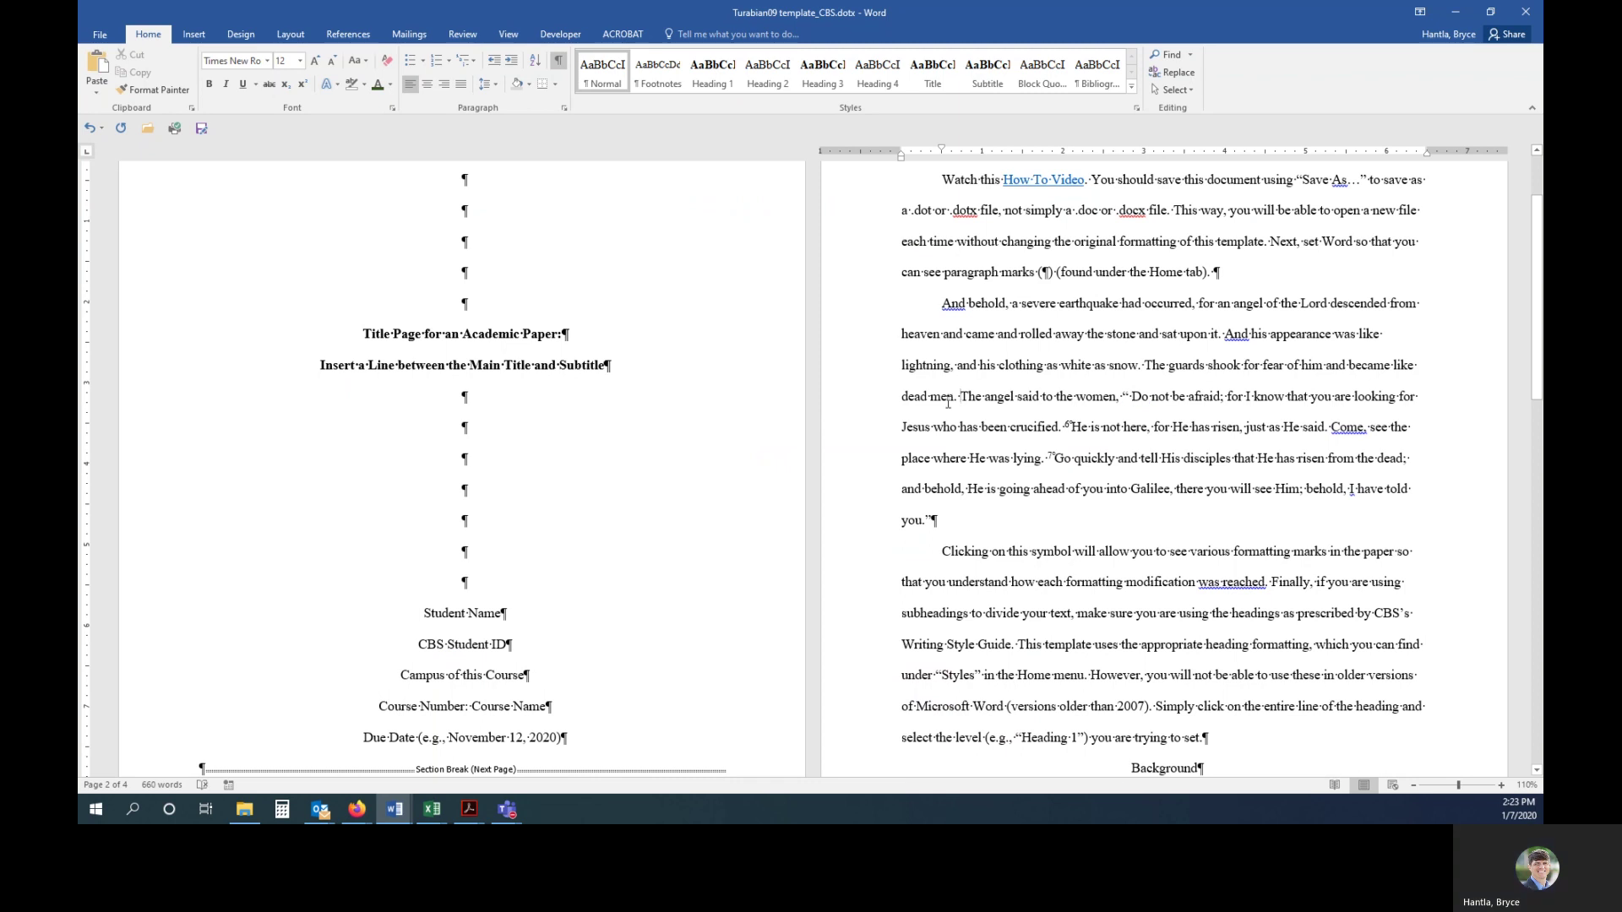
{"action": "left_click", "coordinate": [1064, 427]}
{"action": "key", "text": "Delete"}
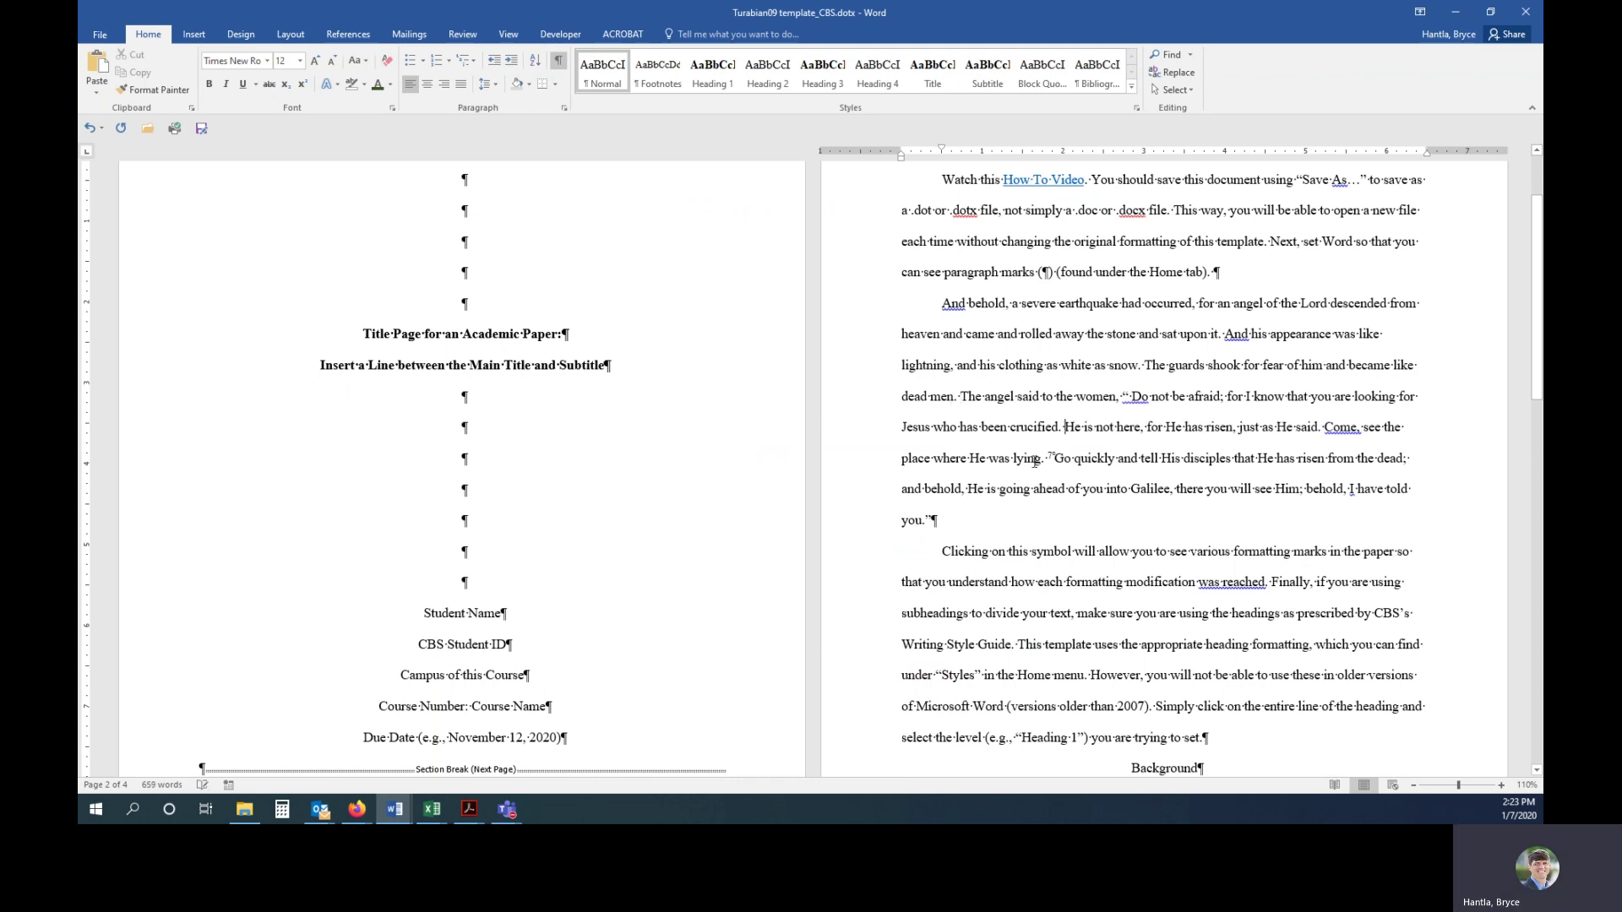
{"action": "left_click", "coordinate": [1048, 456]}
{"action": "key", "text": "Delete"}
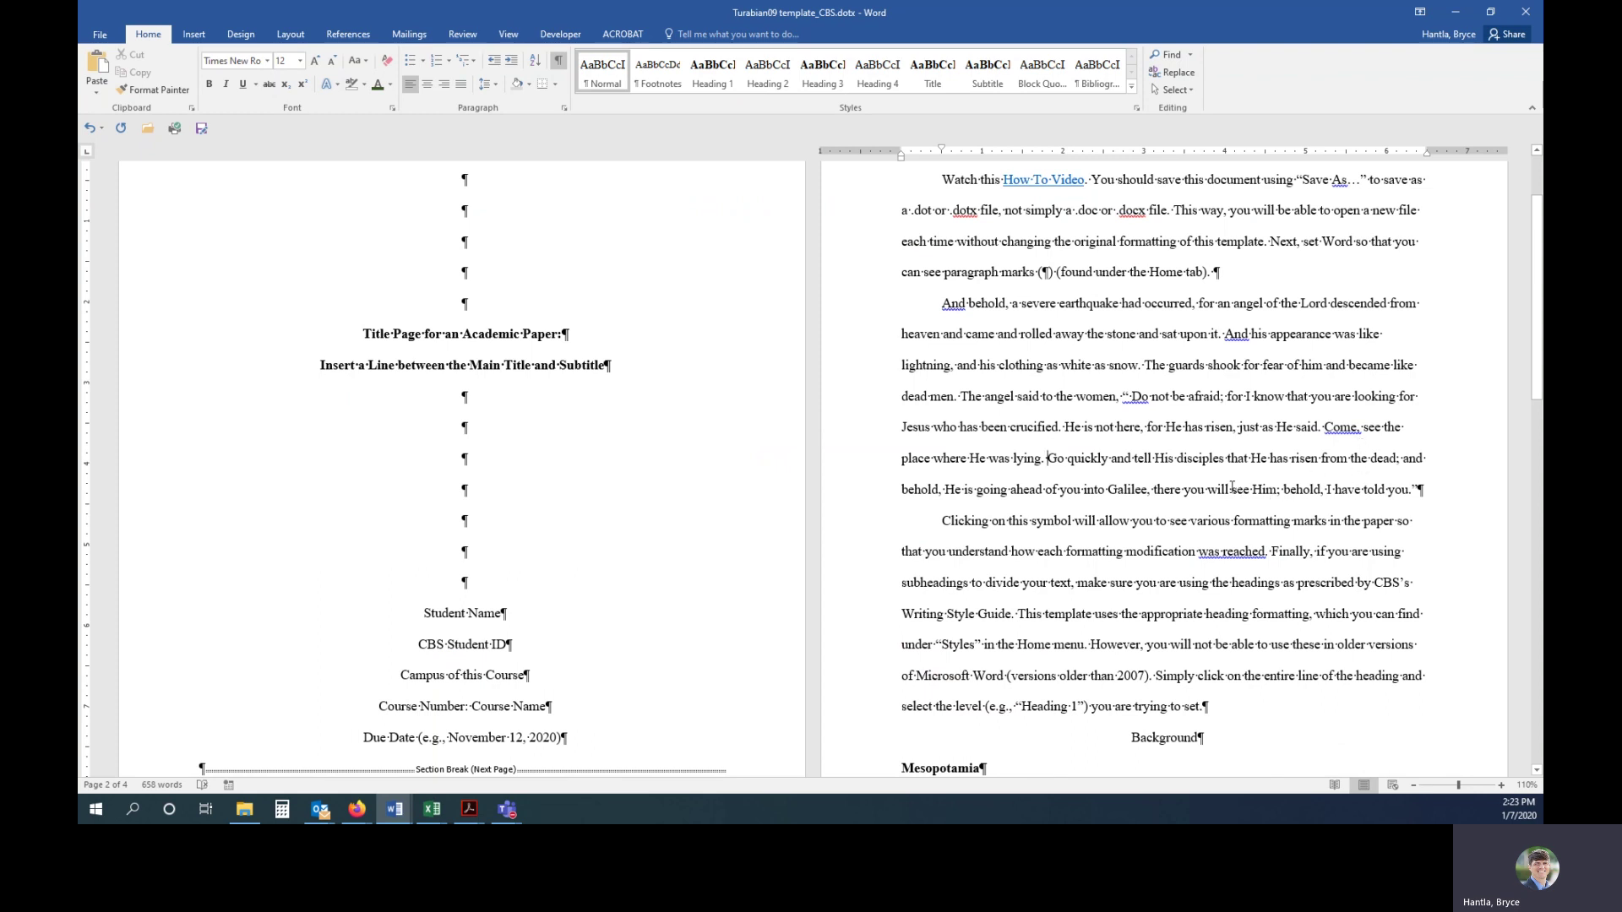
{"action": "left_click", "coordinate": [1132, 396]}
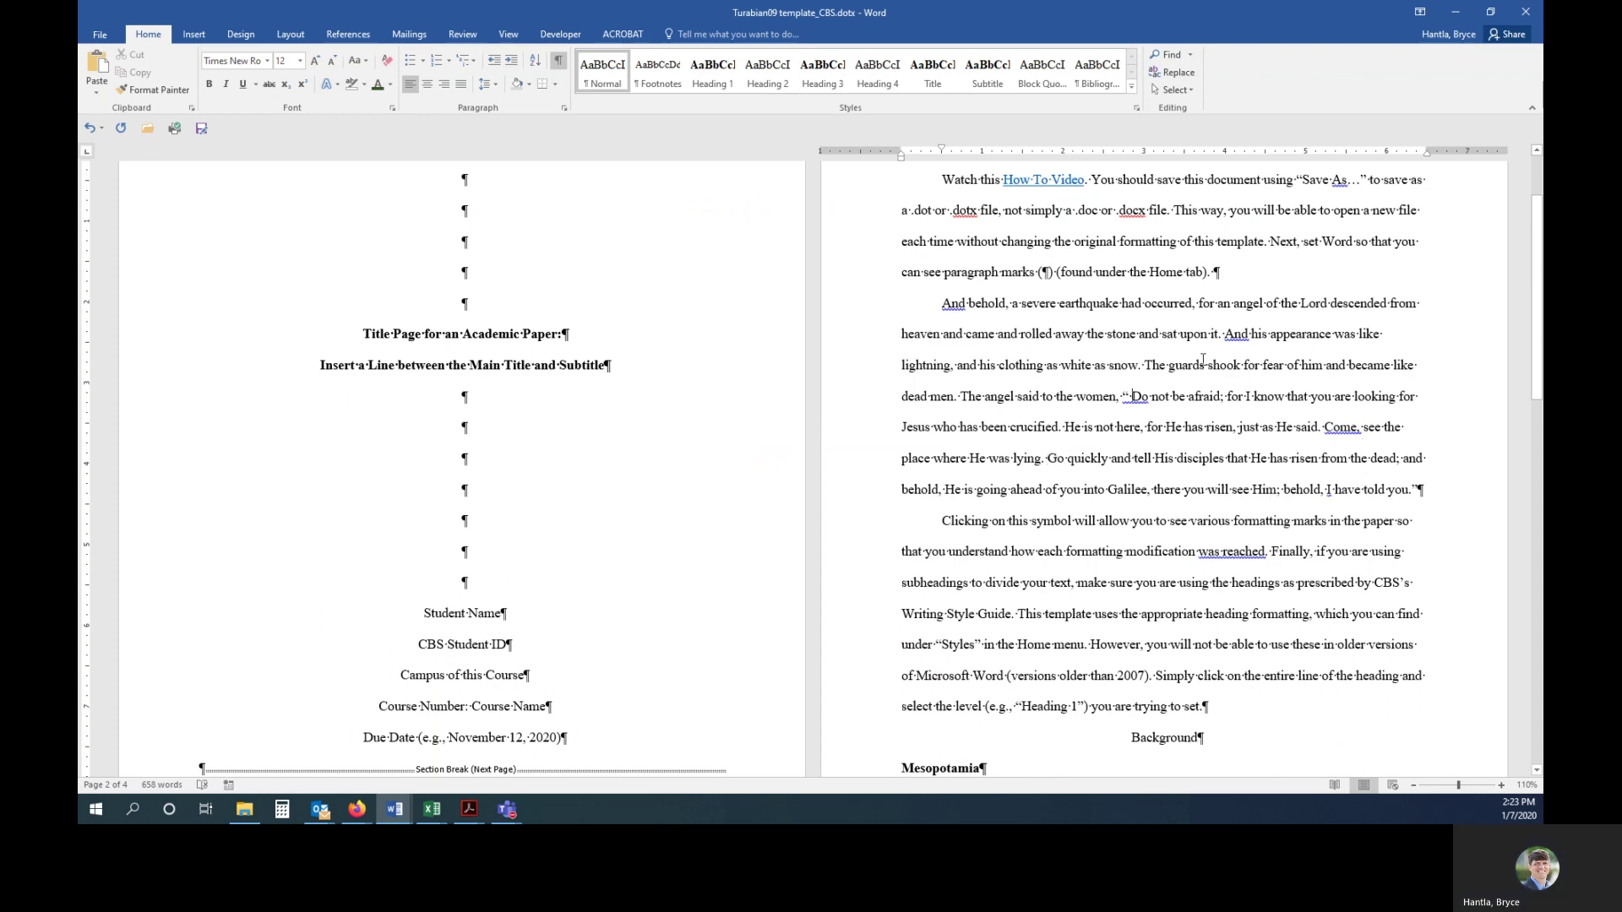
{"action": "key", "text": "Delete"}
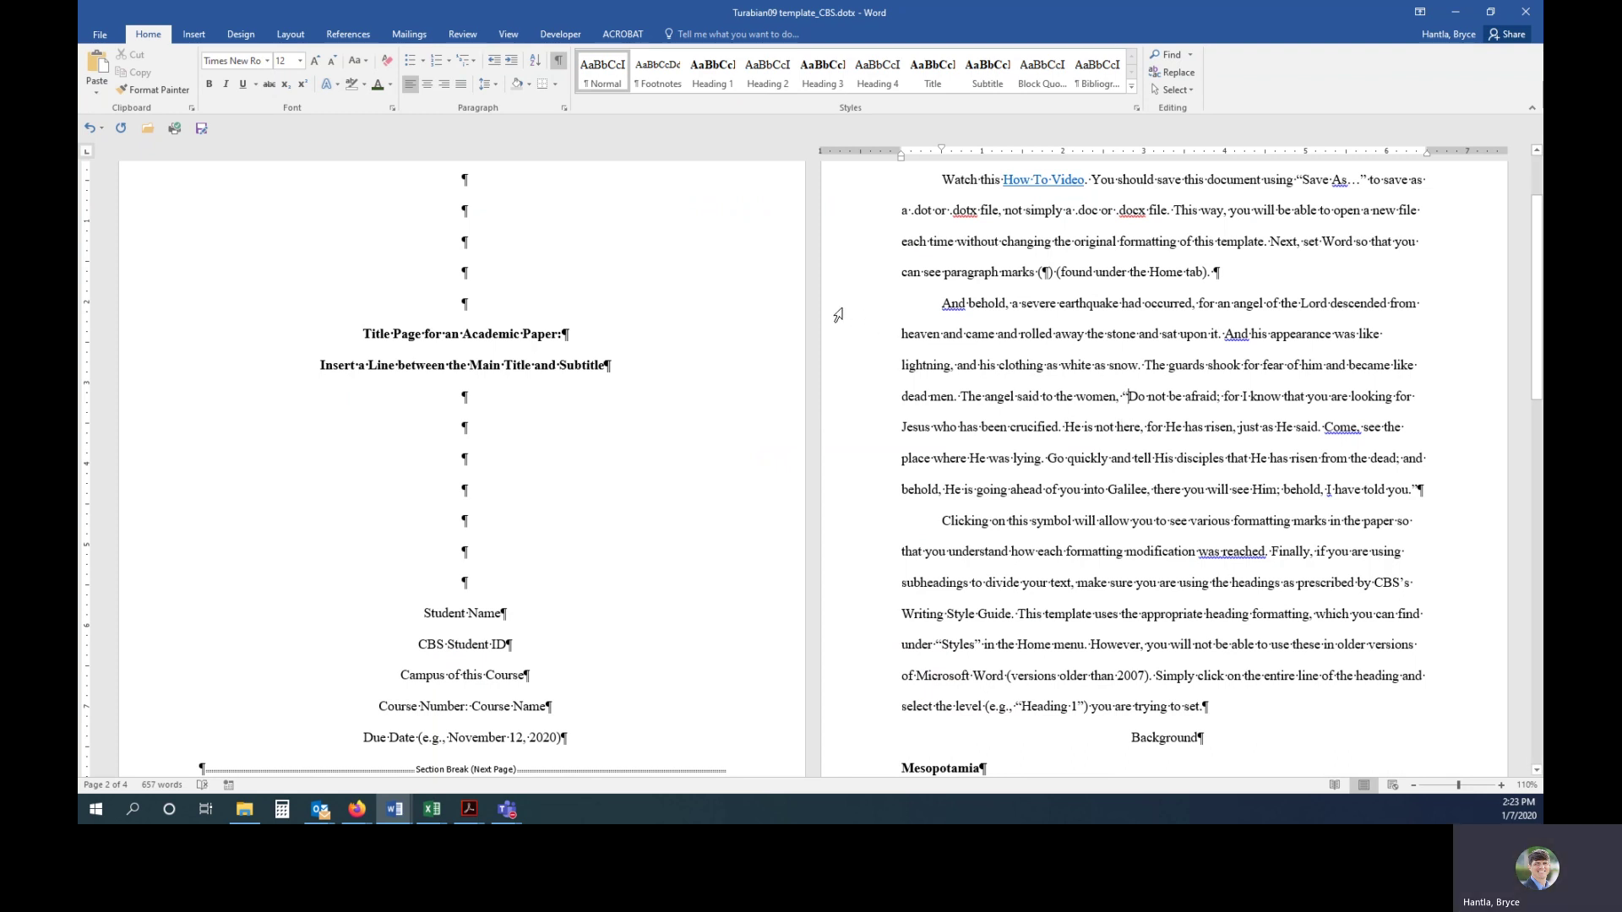
- Apply the Block Quote style to the 'And behold' passage, leaving line spacing unchanged
{"action": "left_click_drag", "start_coordinate": [839, 315], "coordinate": [872, 494]}
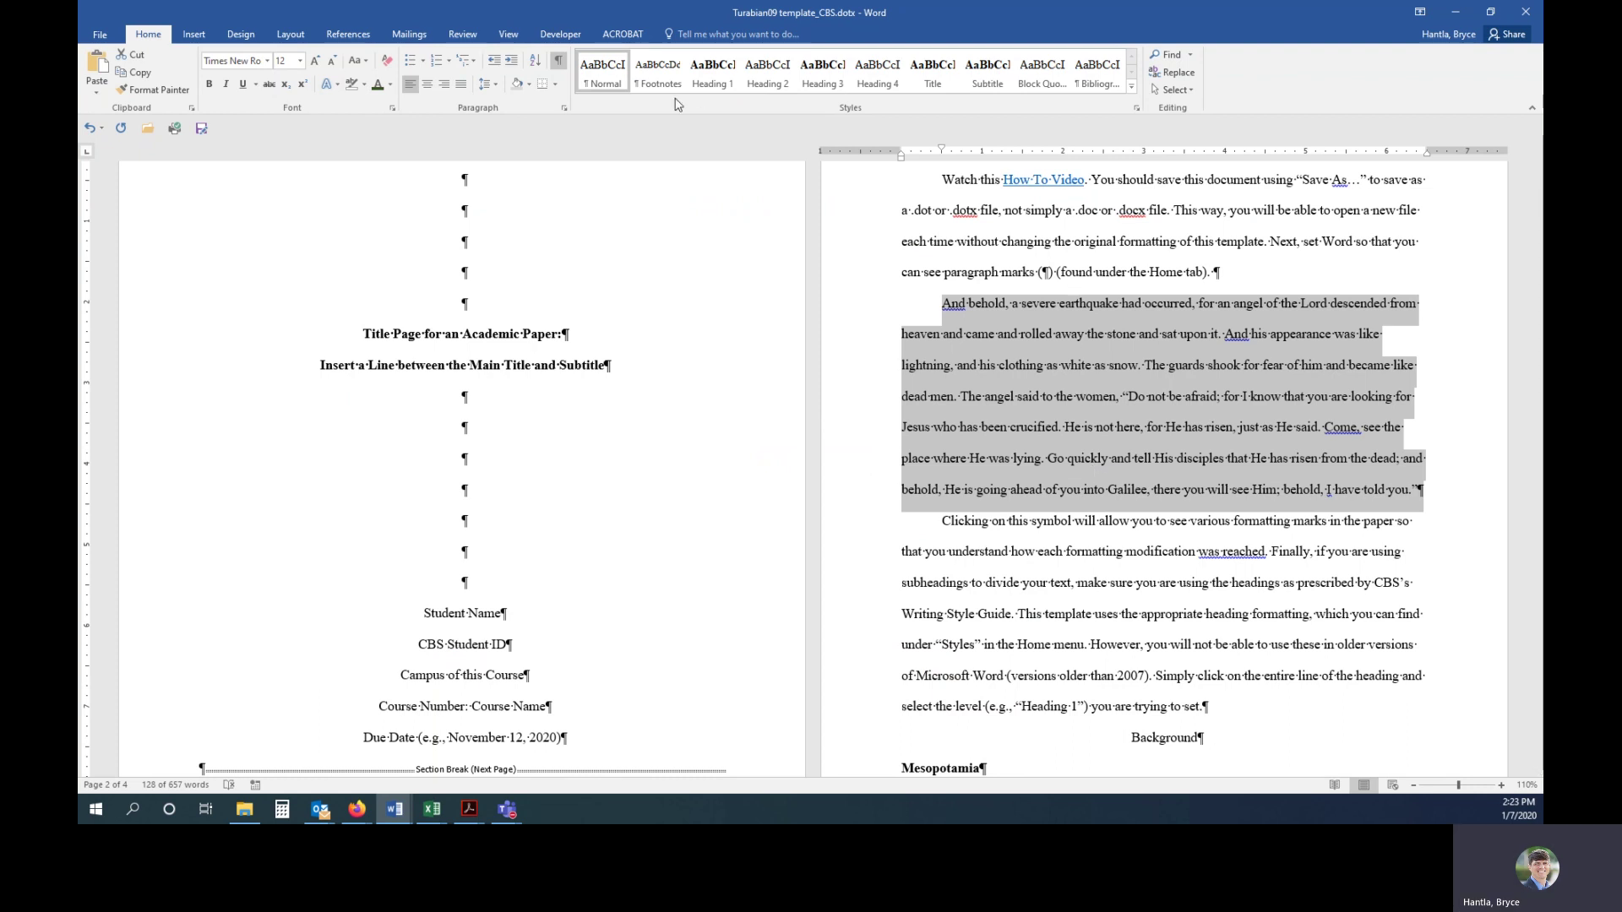
{"action": "left_click", "coordinate": [1044, 74]}
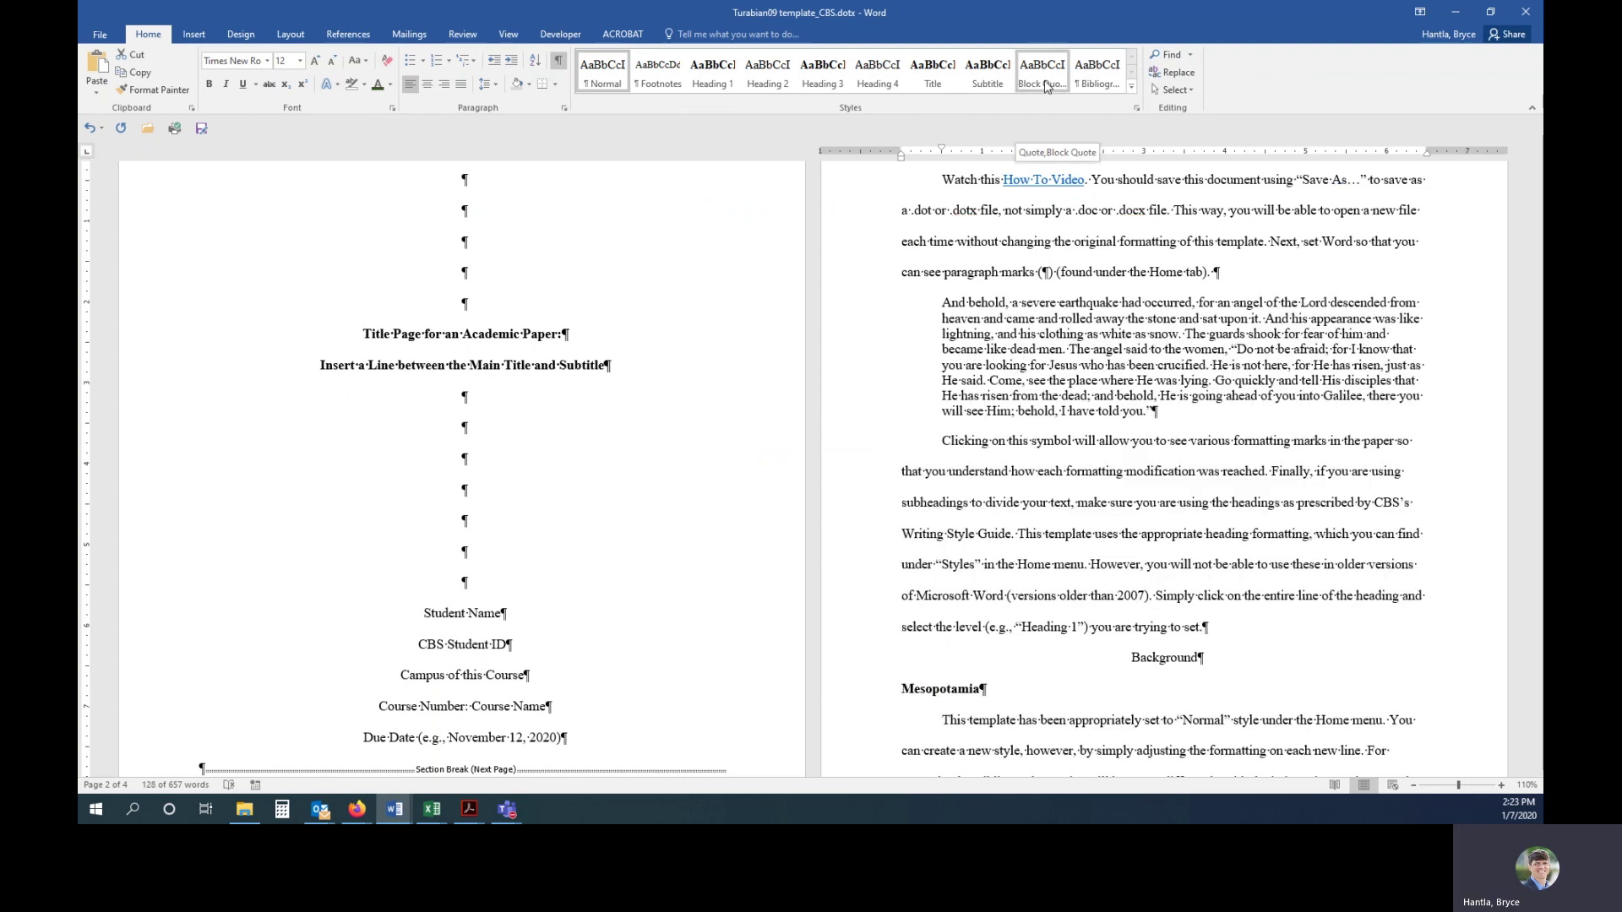
{"action": "left_click", "coordinate": [1046, 81]}
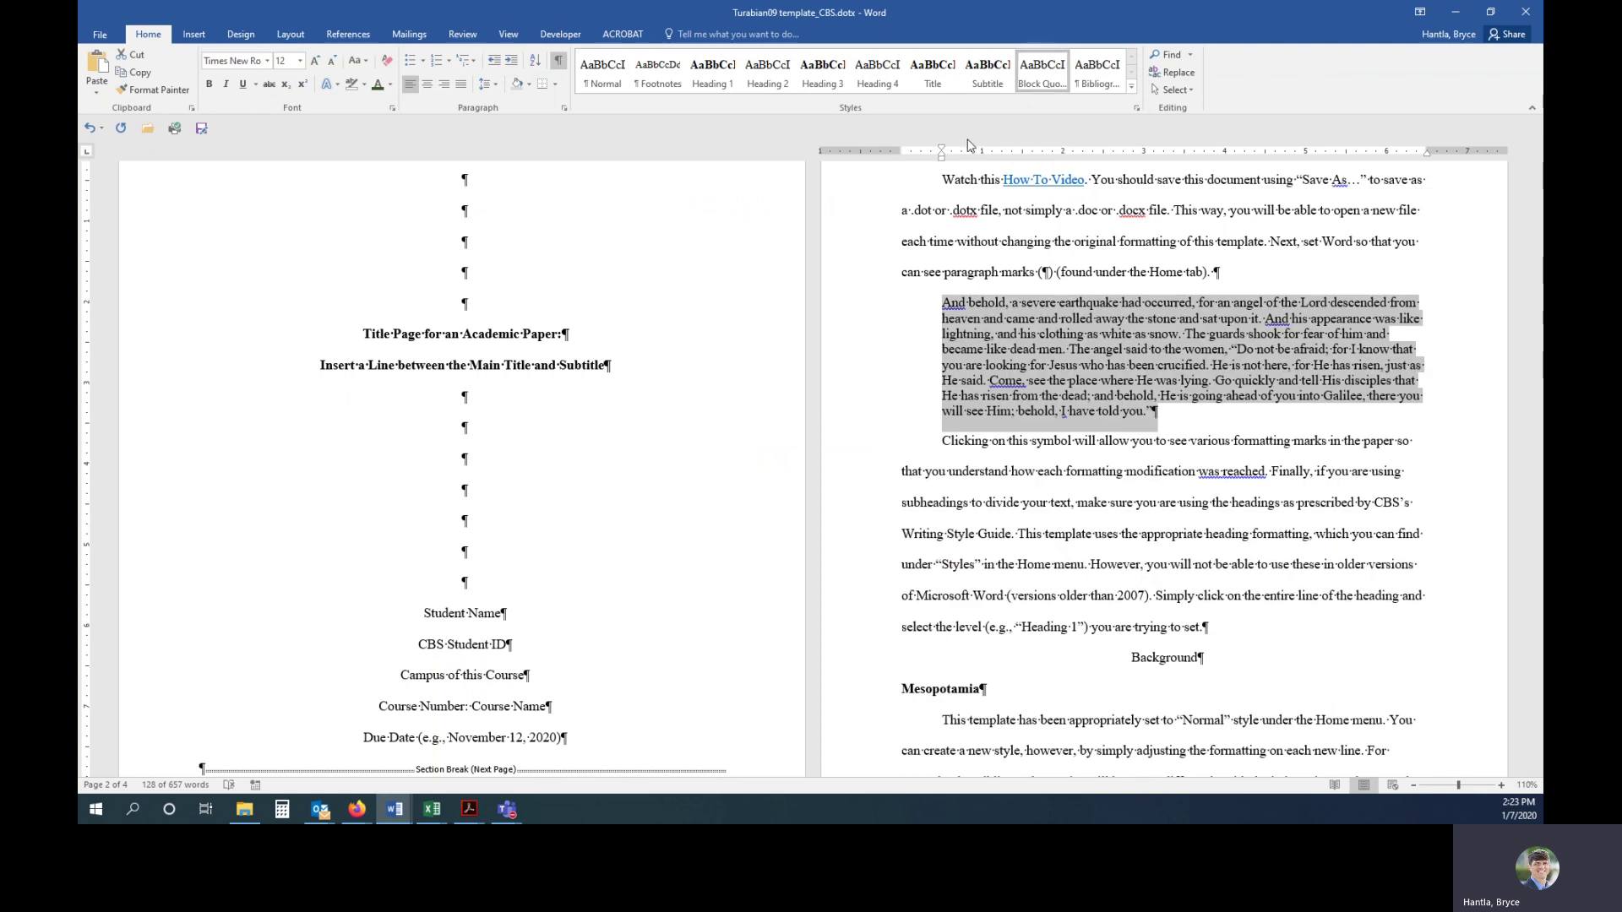
{"action": "left_click", "coordinate": [487, 84]}
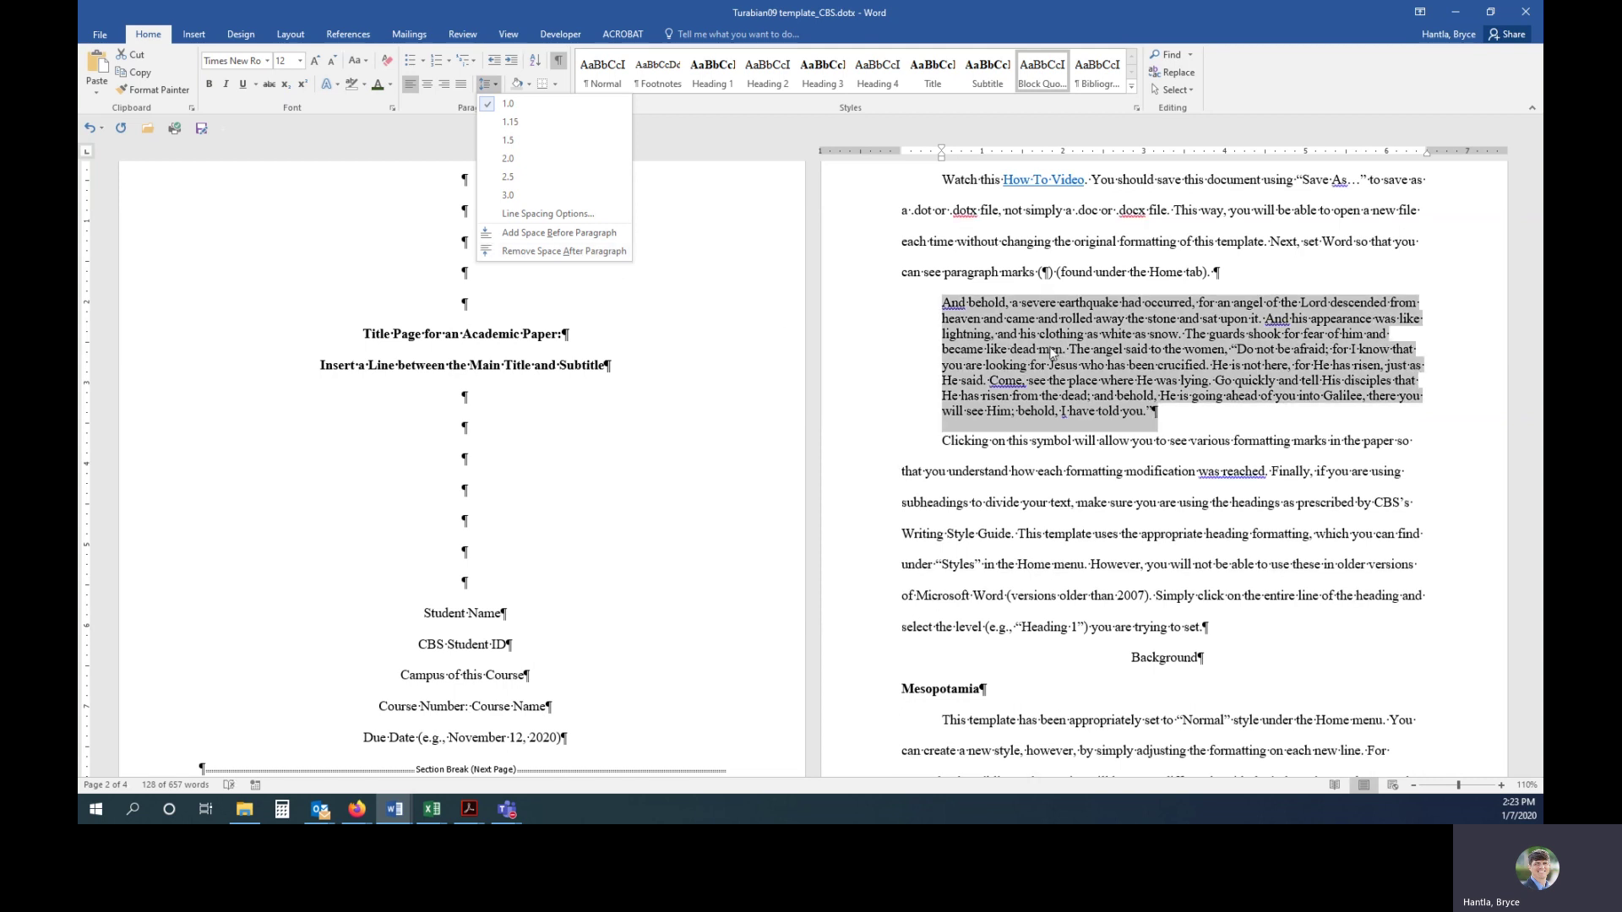
{"action": "key", "text": "Escape"}
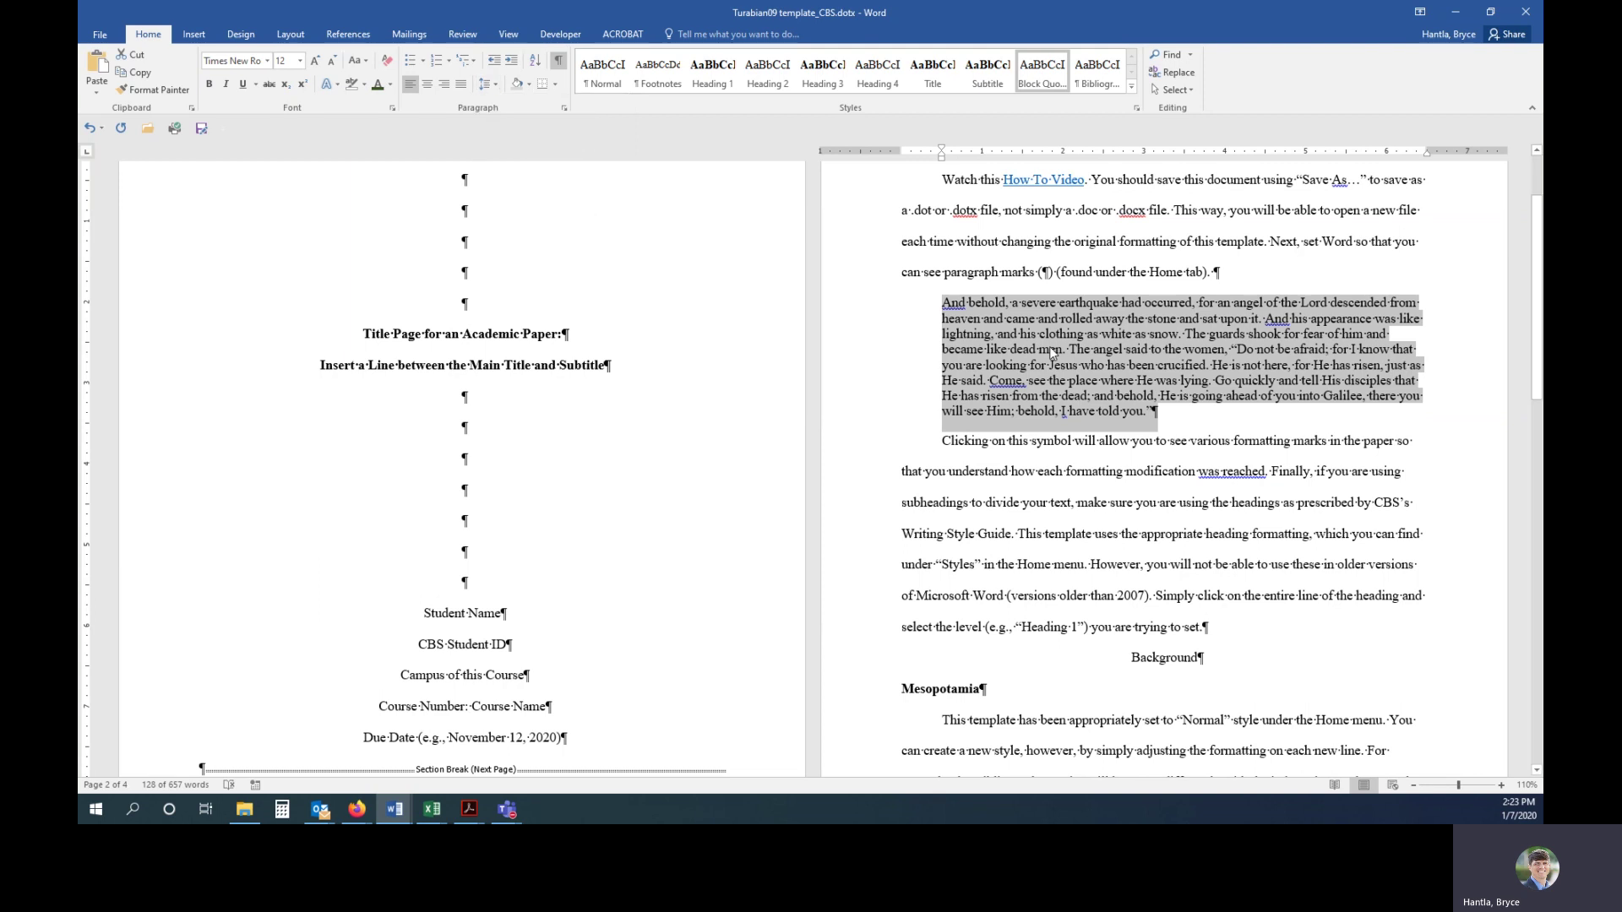
{"action": "left_click", "coordinate": [1165, 419]}
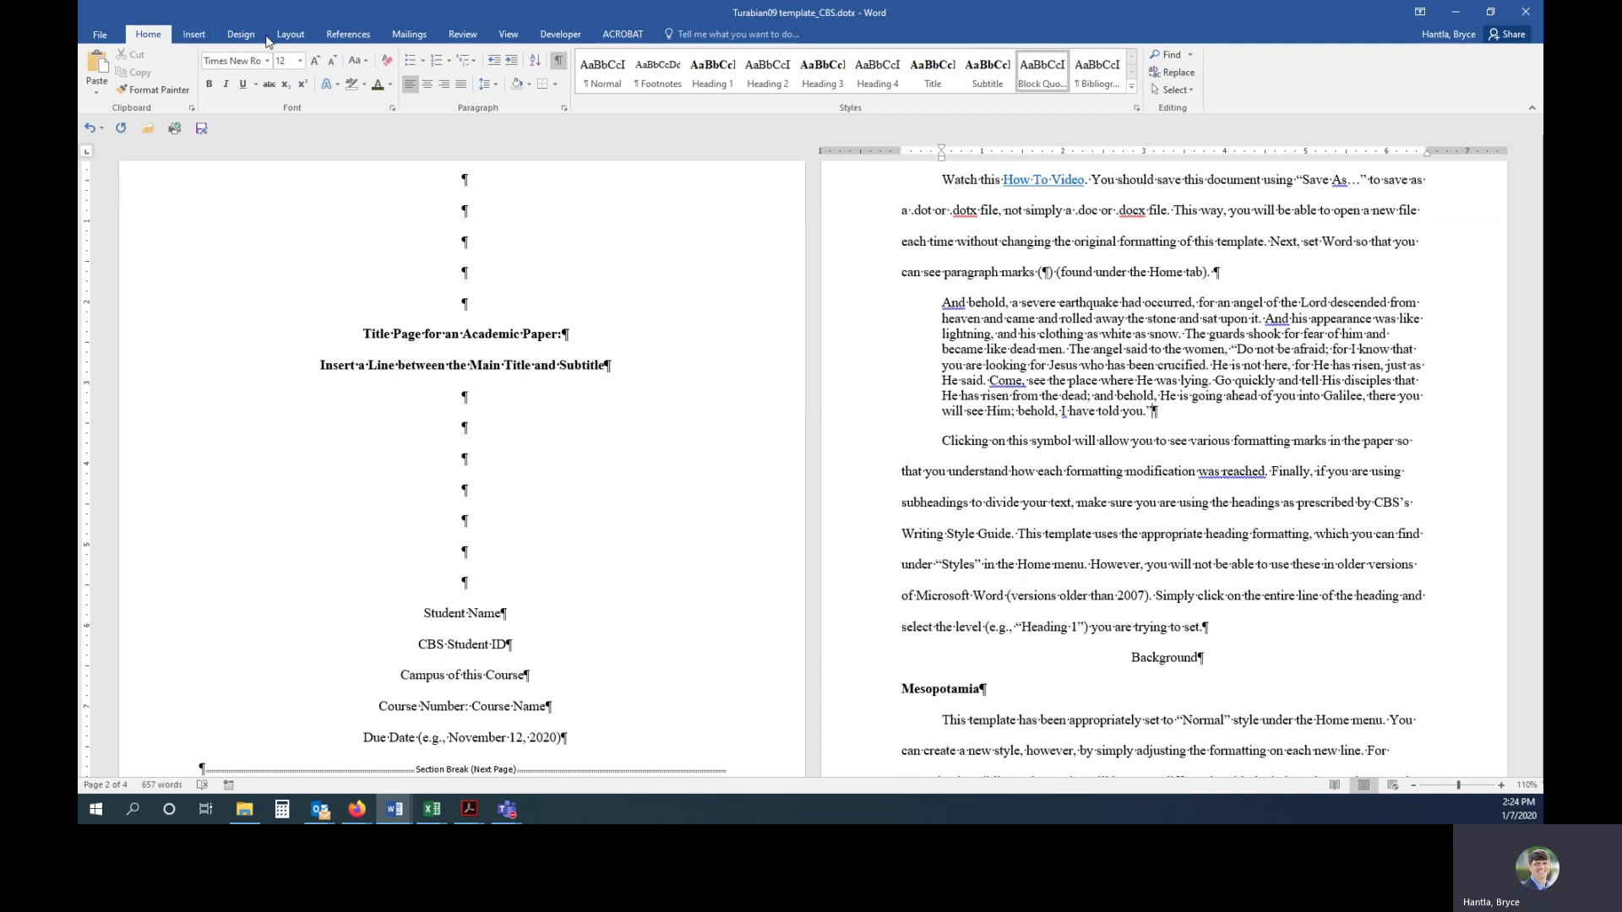
- Insert a footnote after the block quote reading 'Bible Gateway'
{"action": "left_click", "coordinate": [361, 35]}
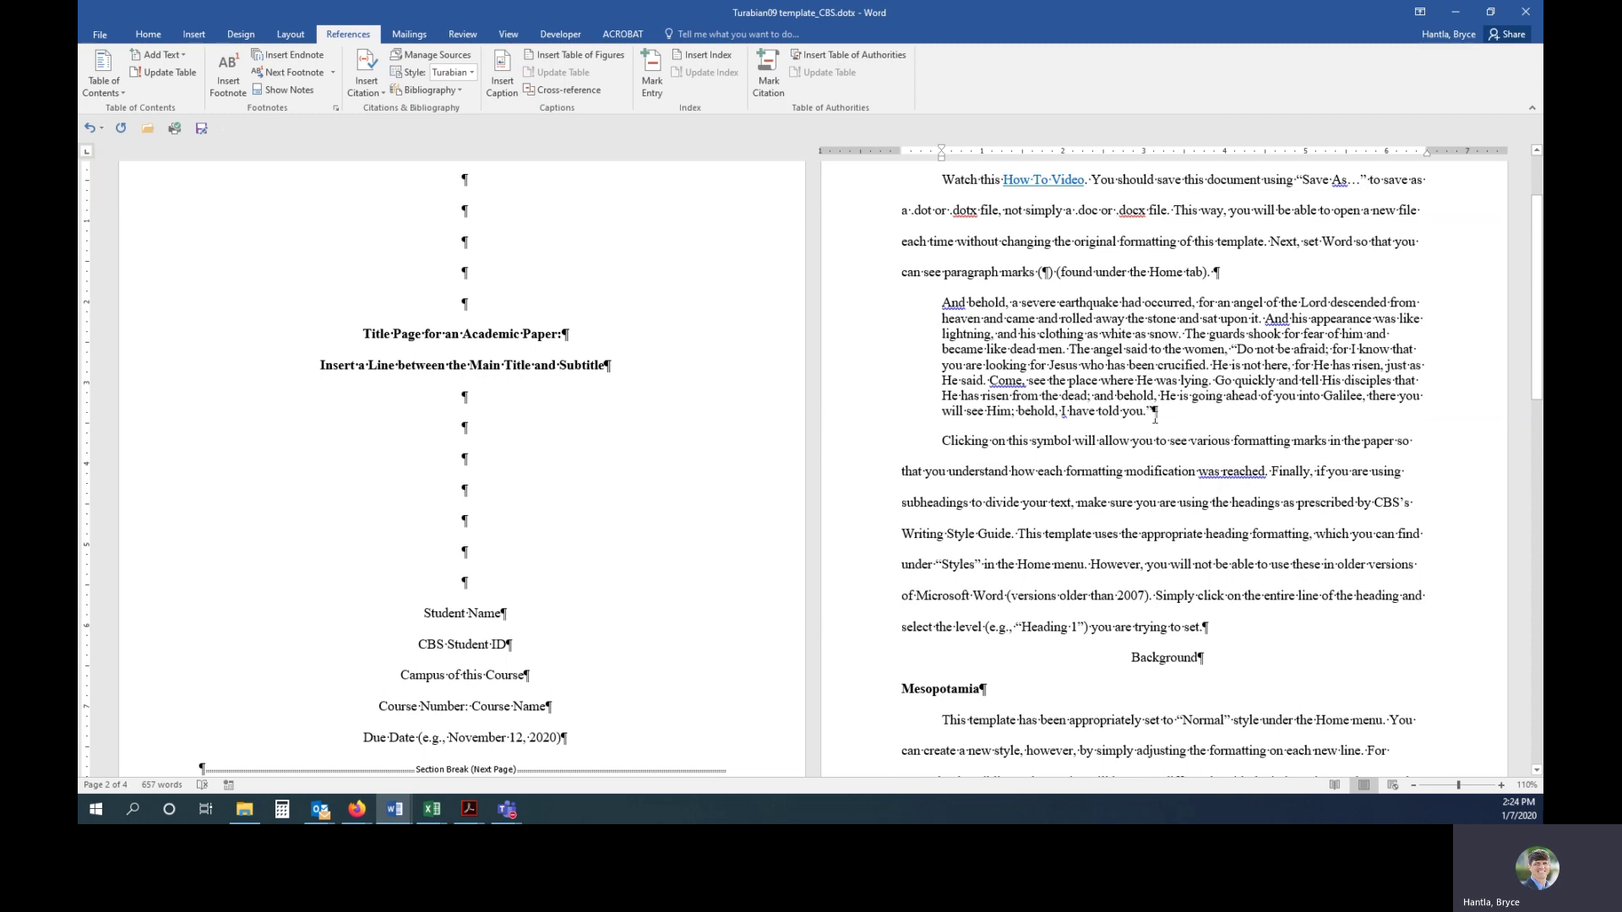
{"action": "left_click", "coordinate": [226, 64]}
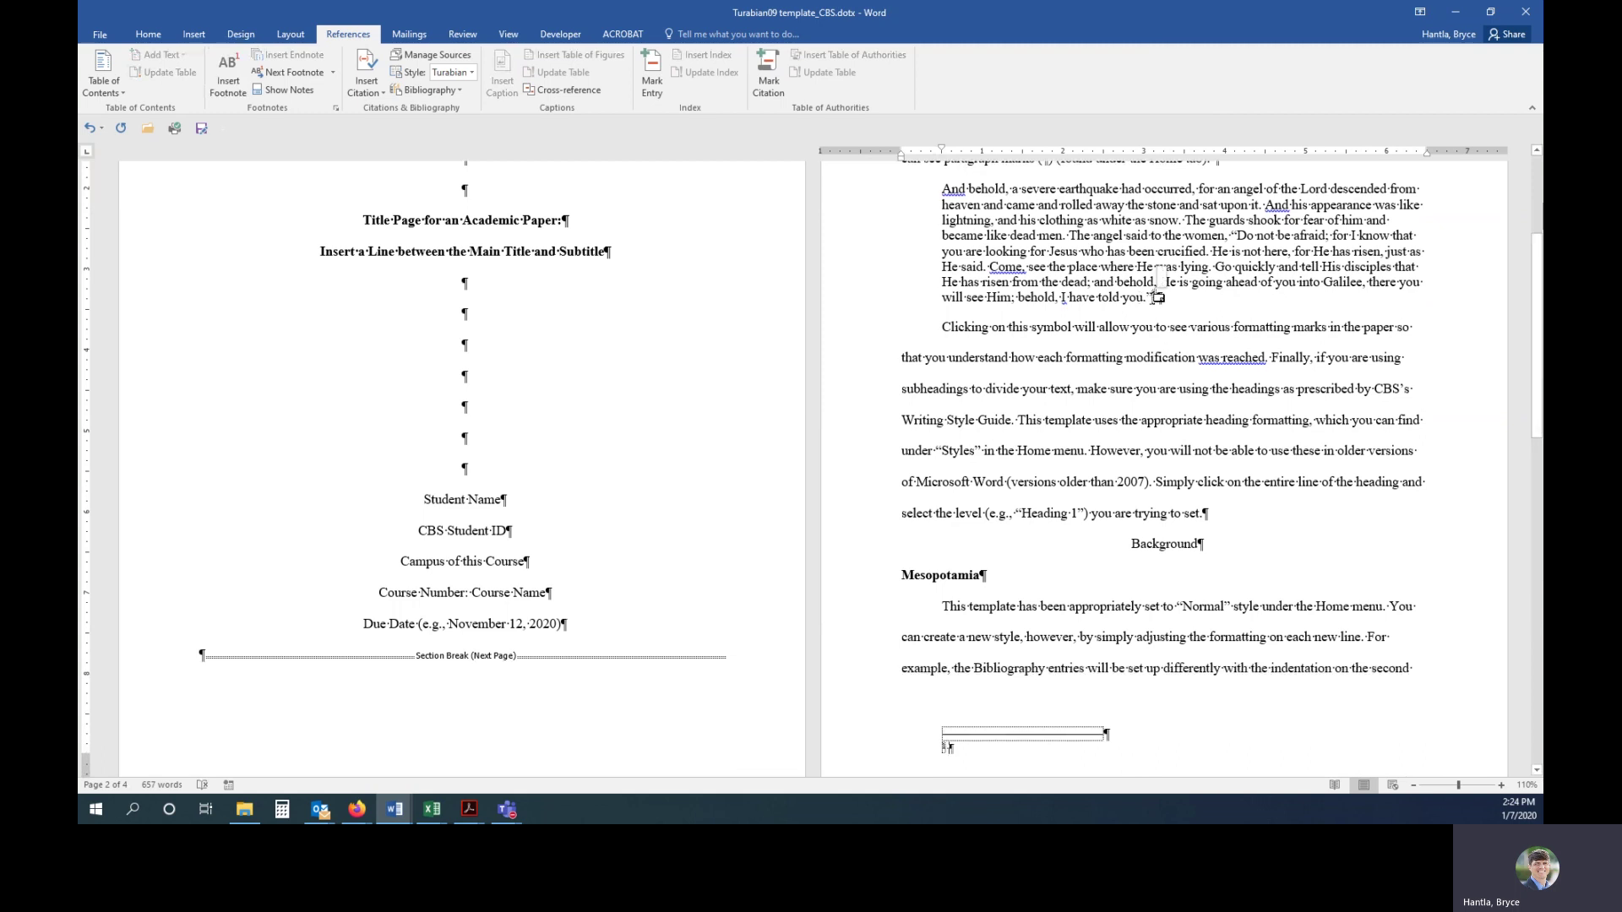
{"action": "scroll", "coordinate": [1065, 507], "scroll_direction": "down", "scroll_amount": 1}
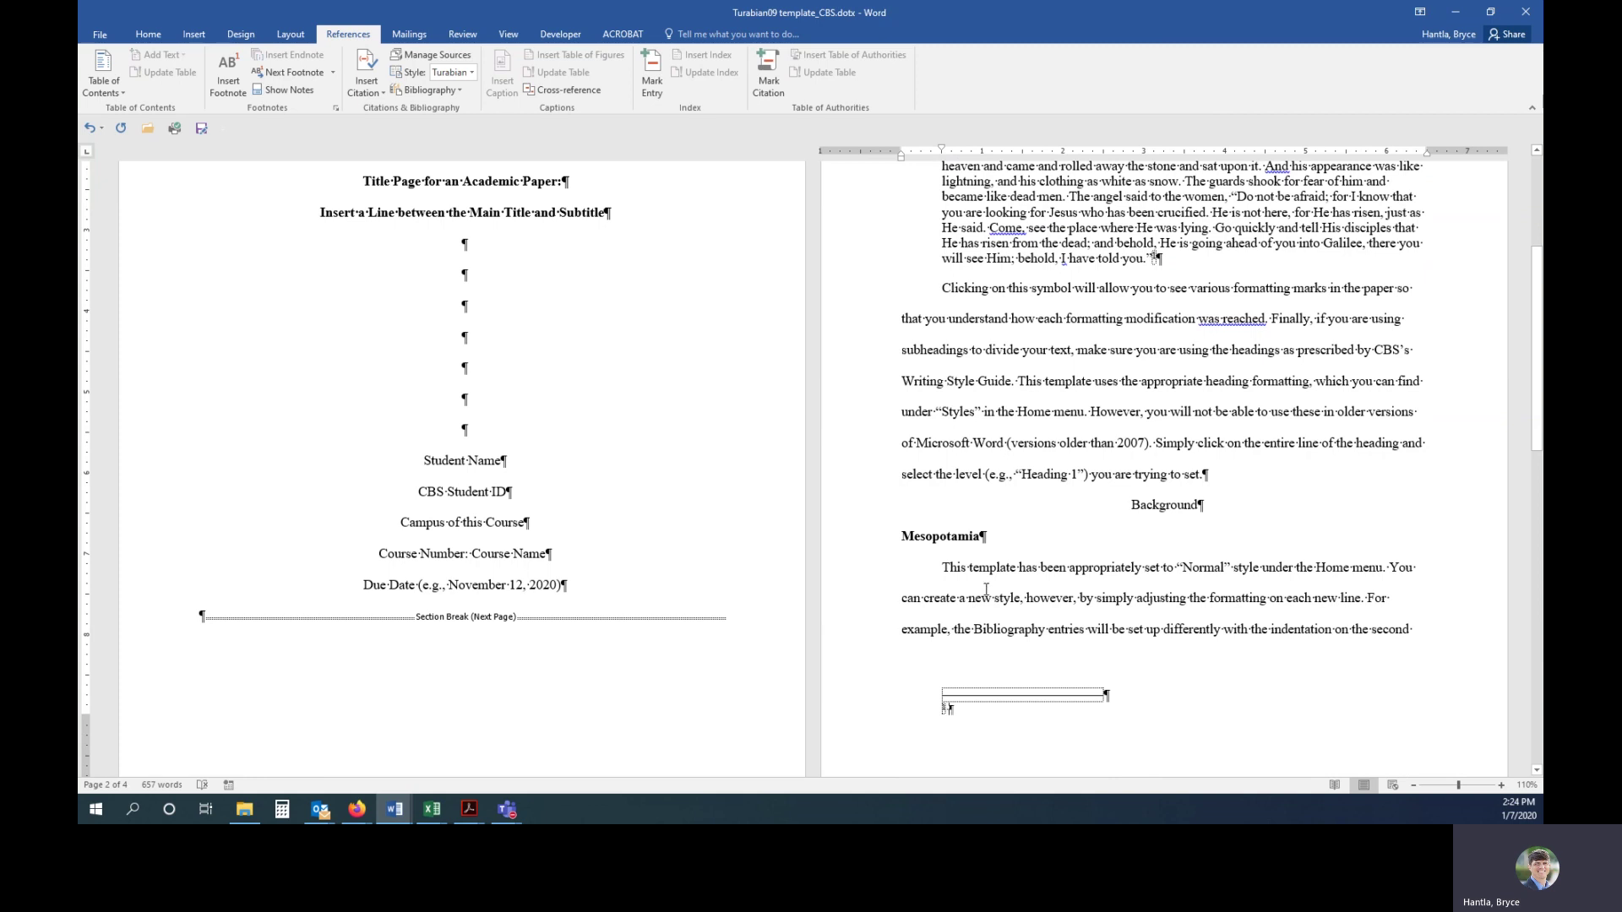
{"action": "type", "text": "Bibl"}
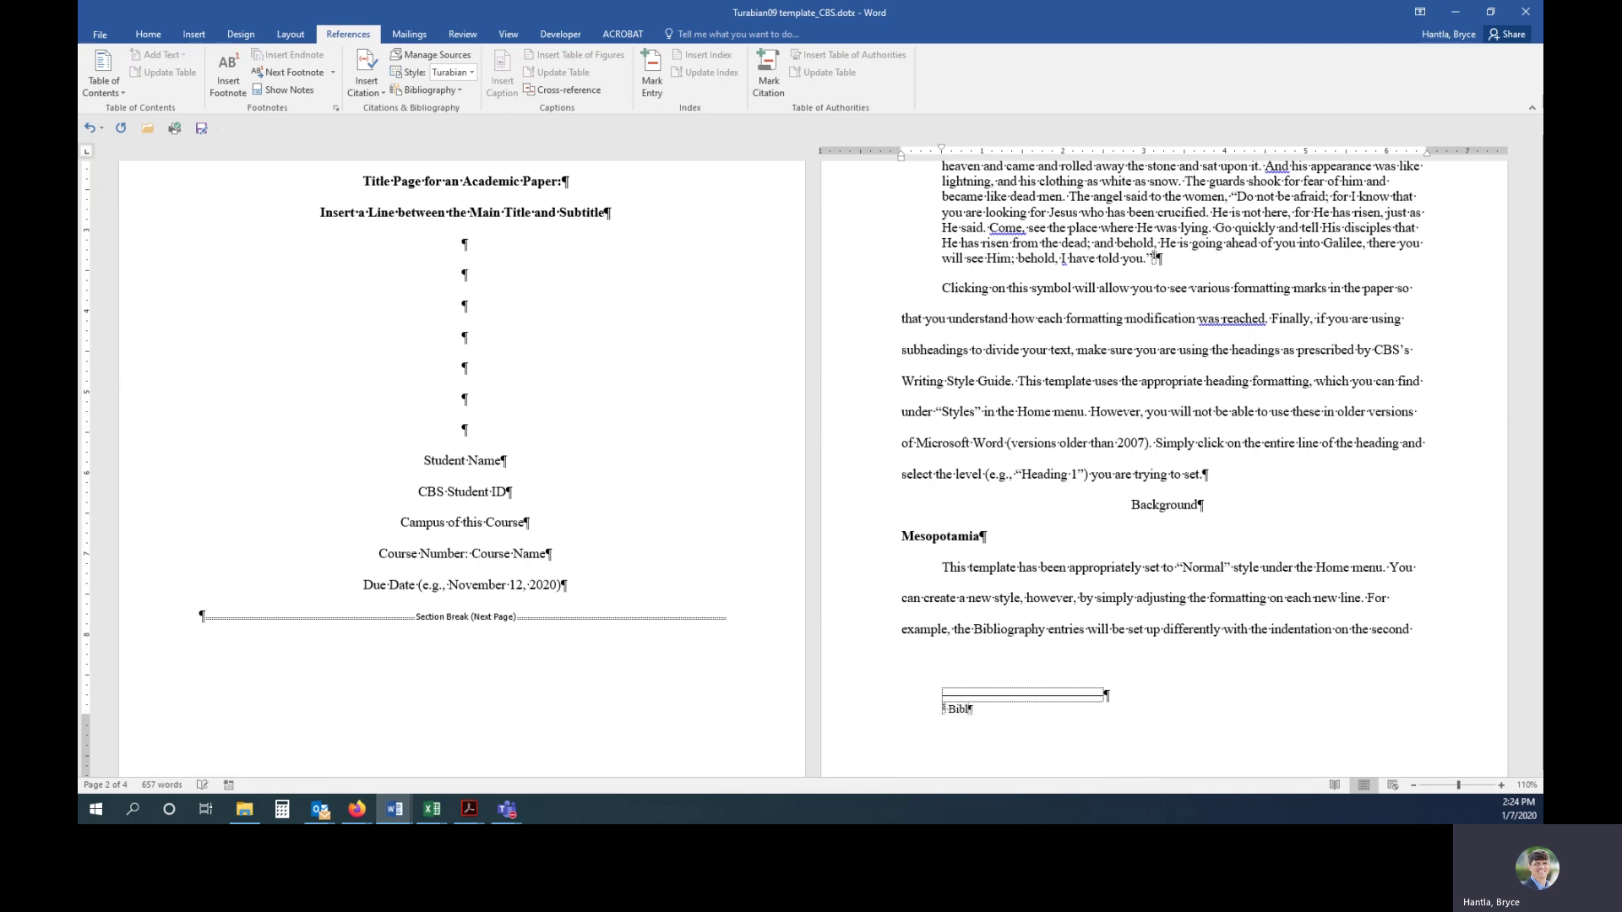
{"action": "type", "text": "e Gateway."}
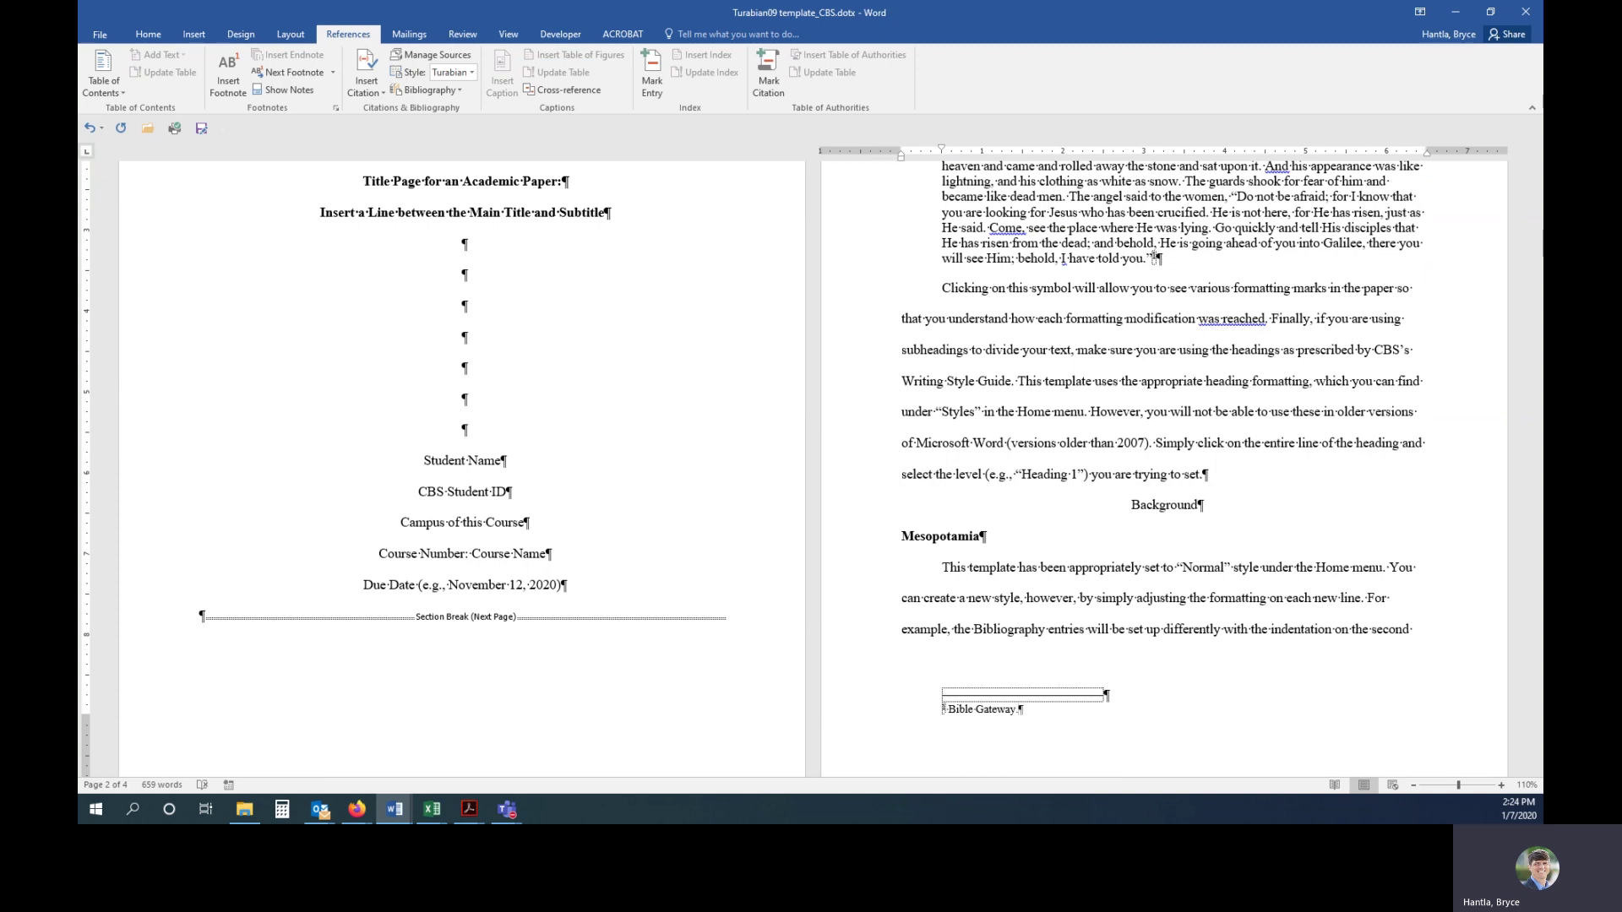
- Copy the Matthew 28 NASB page URL from Firefox and paste it into the footnote
{"action": "mouse_move", "coordinate": [357, 807]}
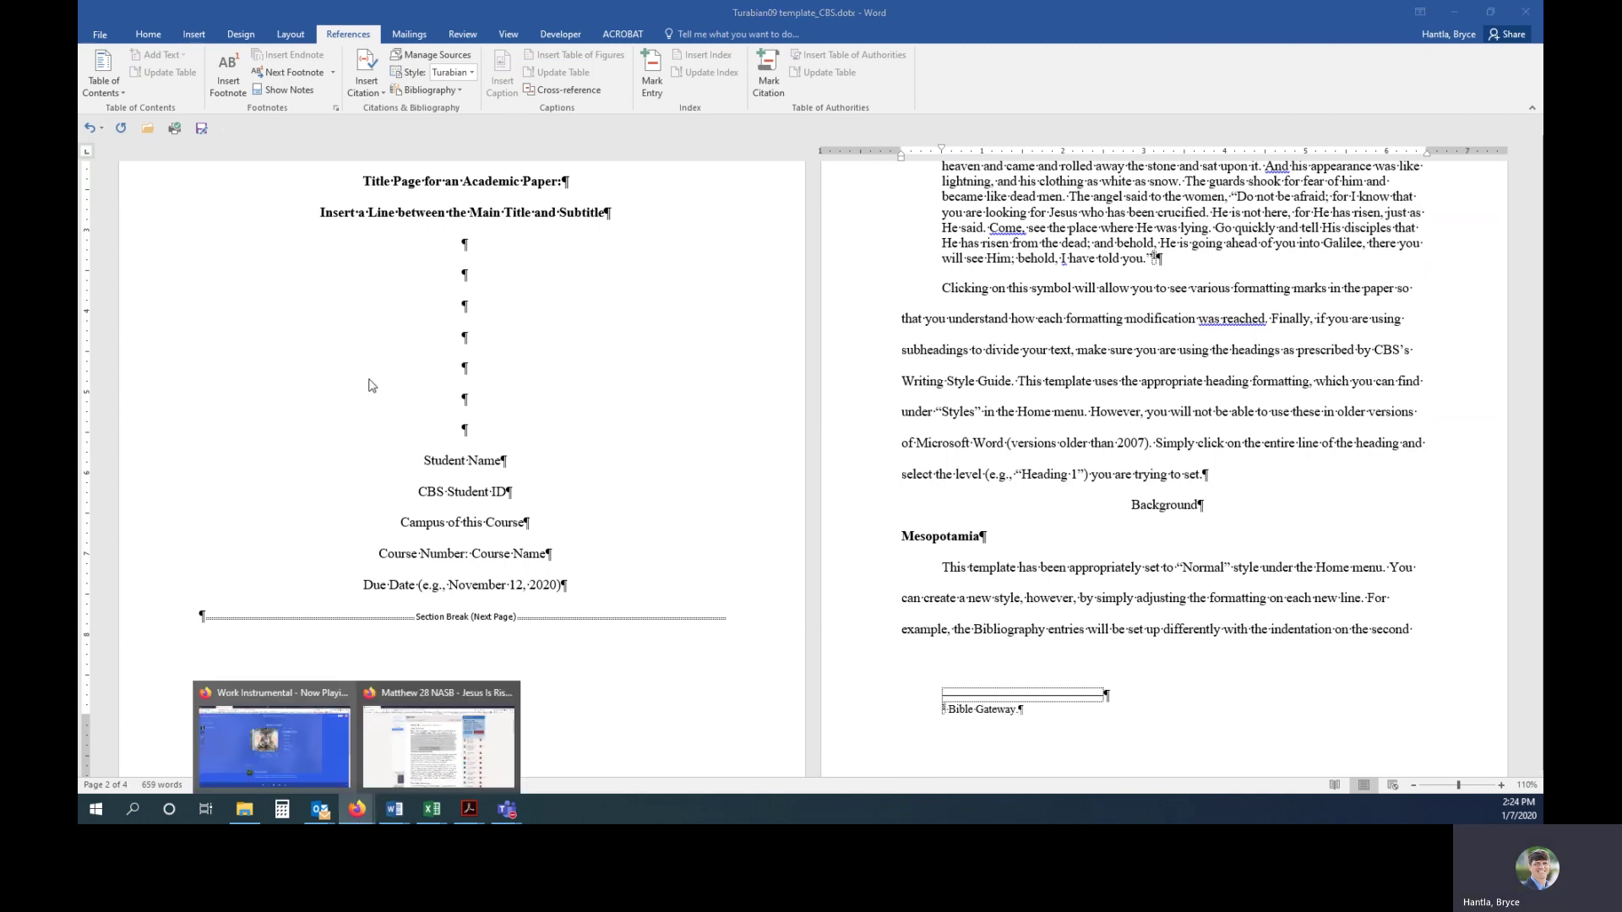
{"action": "left_click", "coordinate": [428, 749]}
{"action": "key", "text": "ctrl+l"}
{"action": "key", "text": "ctrl+c"}
{"action": "mouse_move", "coordinate": [395, 809]}
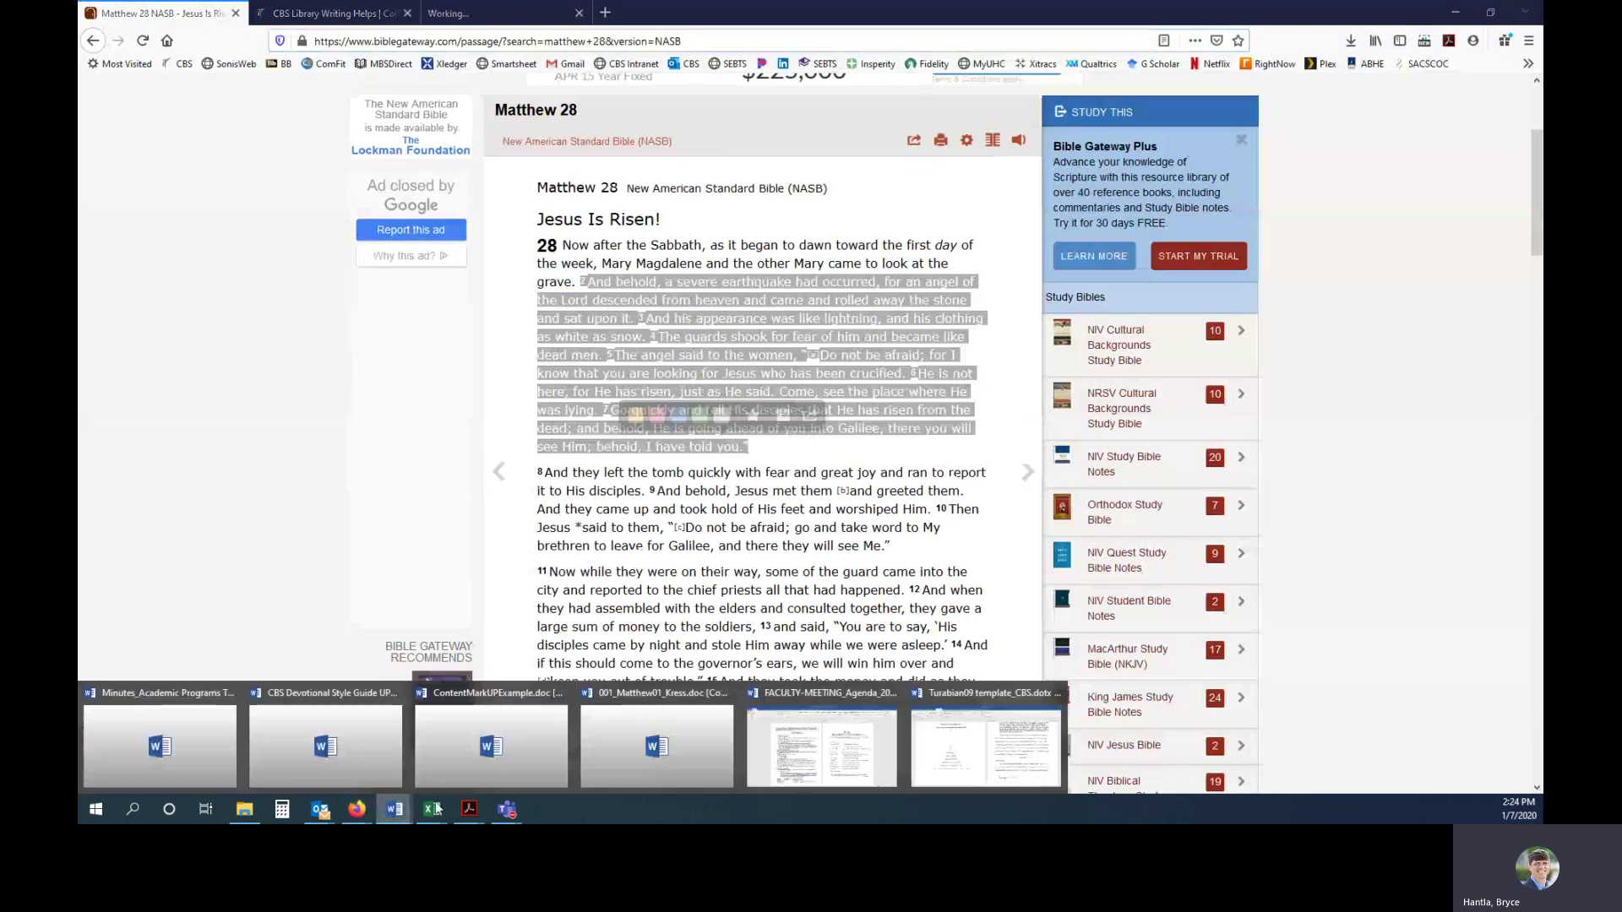
{"action": "left_click", "coordinate": [999, 712]}
{"action": "key", "text": "ctrl+v"}
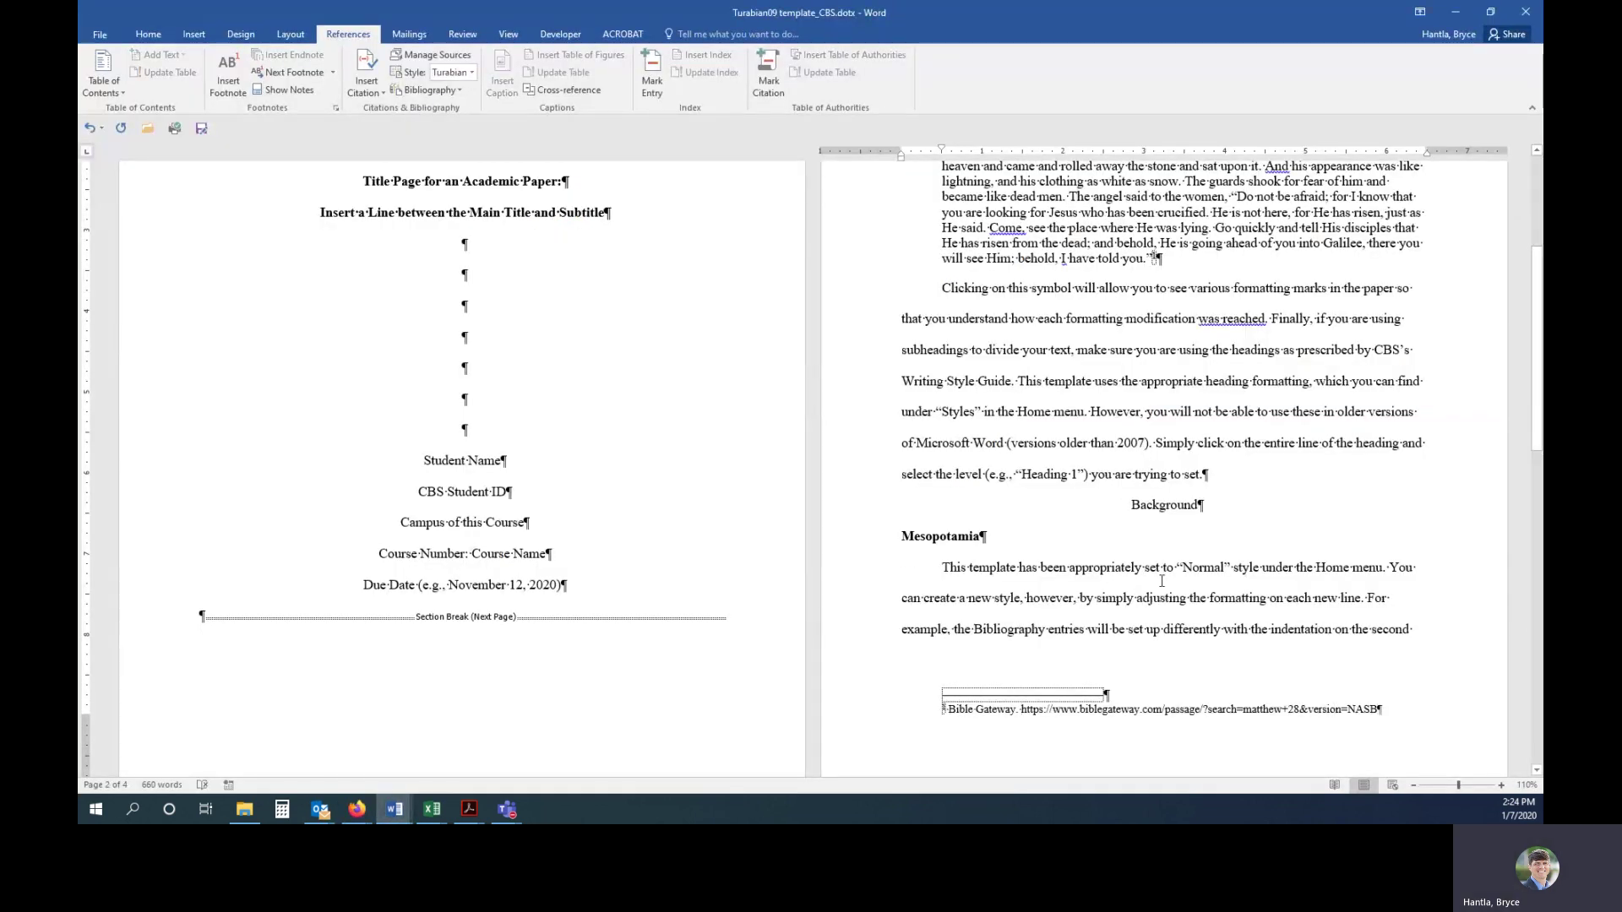
- Complete the footnote as 'Bible Gateway. Available at:' plus the linked passage URL, ending with a period
{"action": "type", "text": "Availab"}
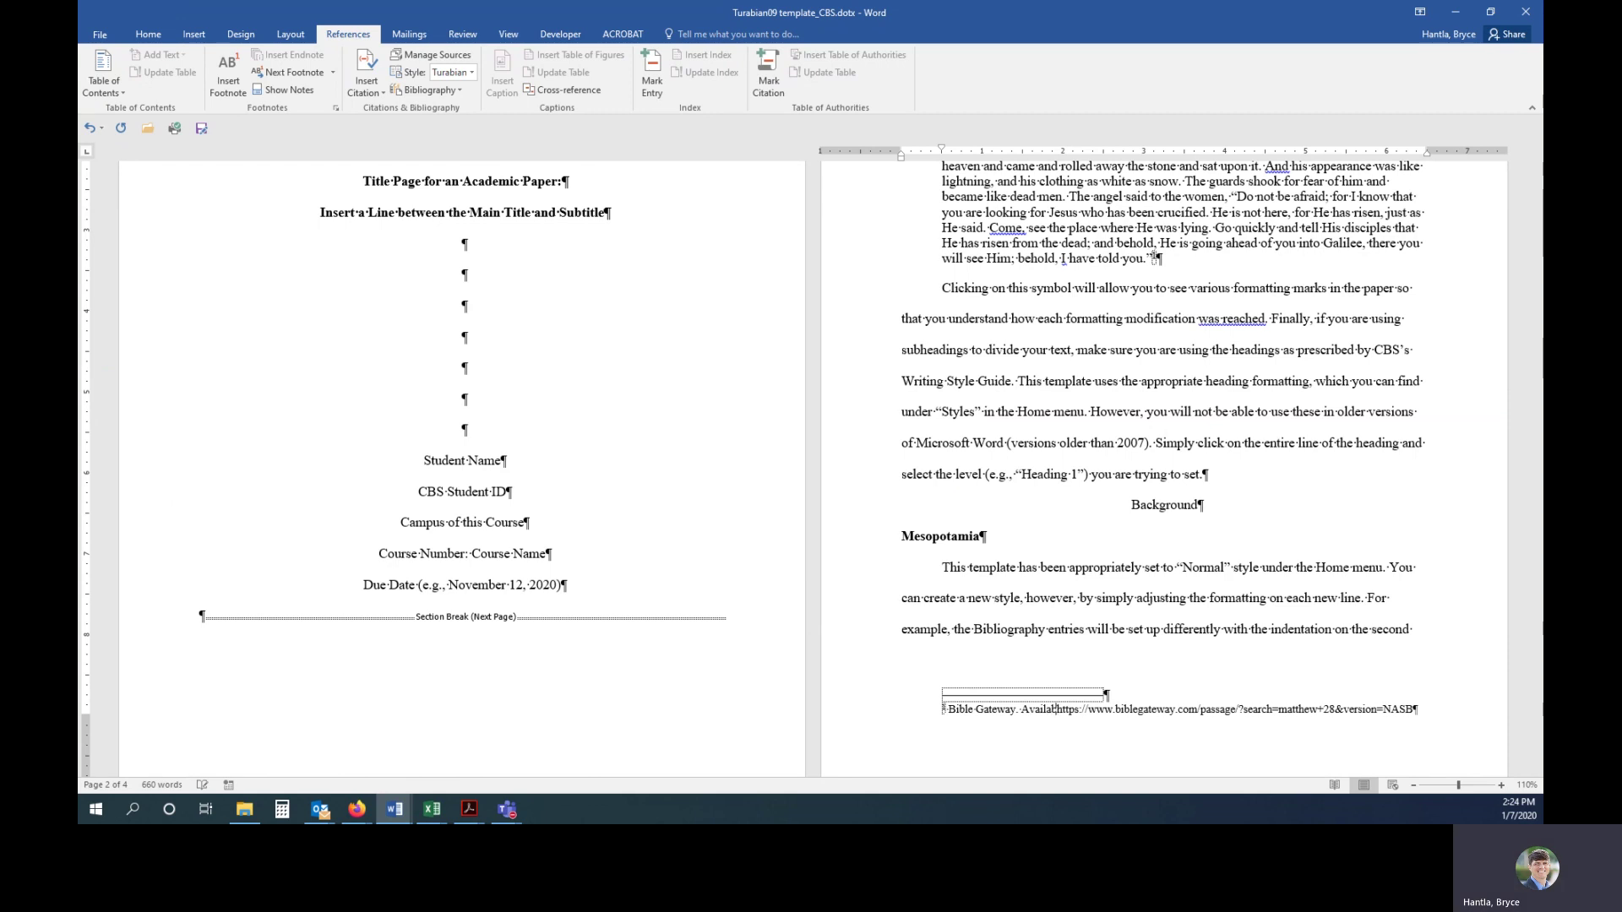
{"action": "type", "text": "le at:"}
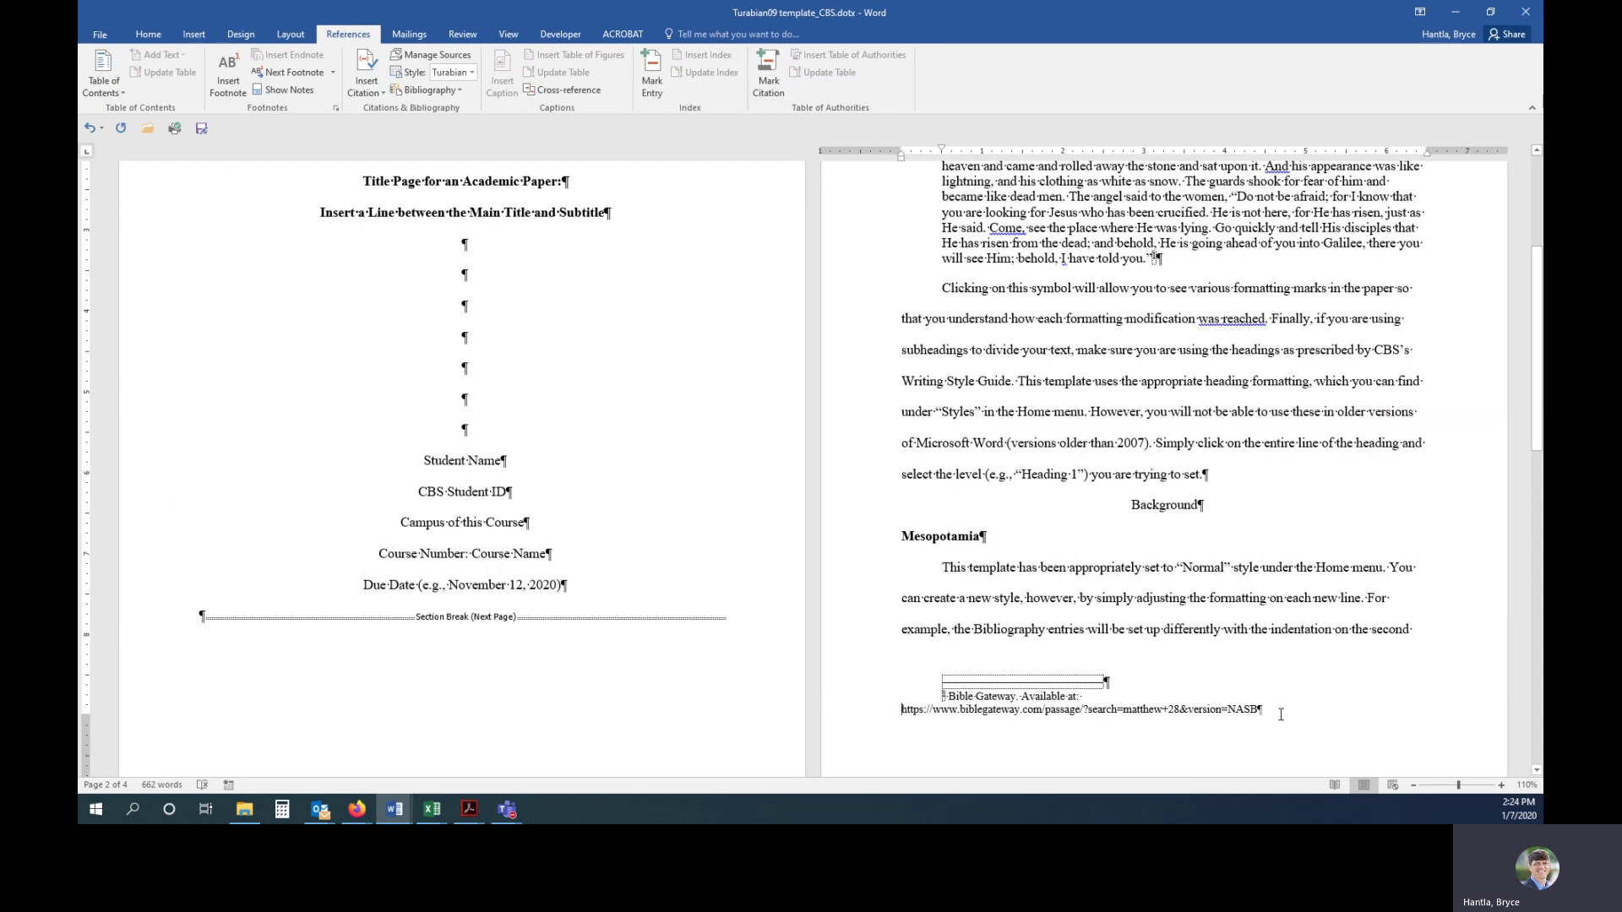
{"action": "key", "text": "End"}
{"action": "type", "text": "."}
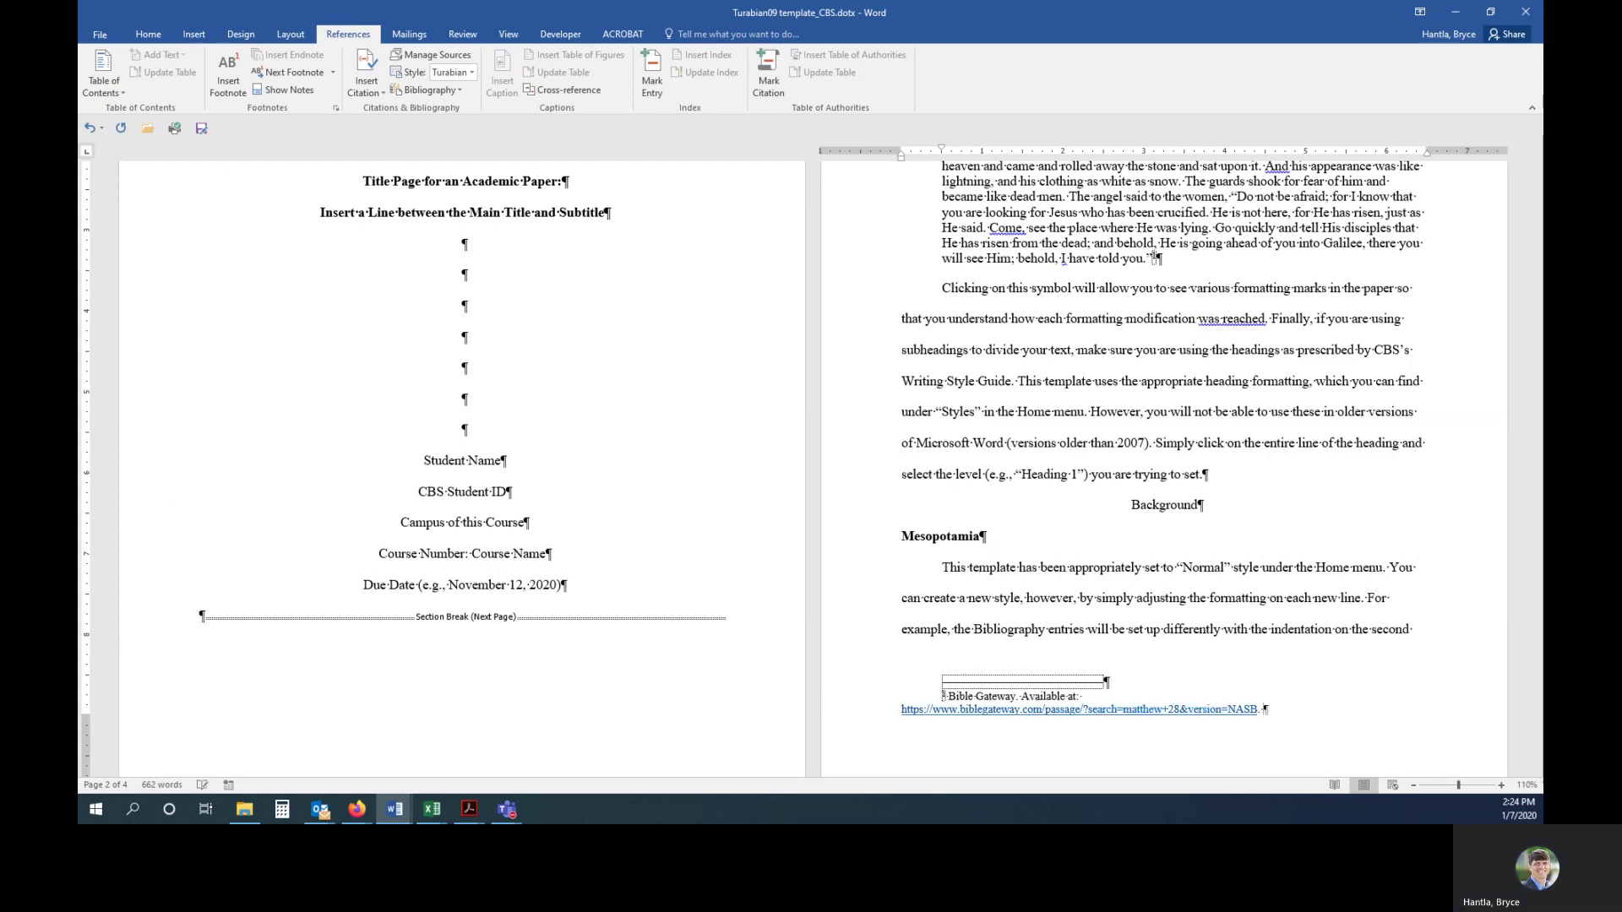
{"action": "double_click", "coordinate": [841, 710]}
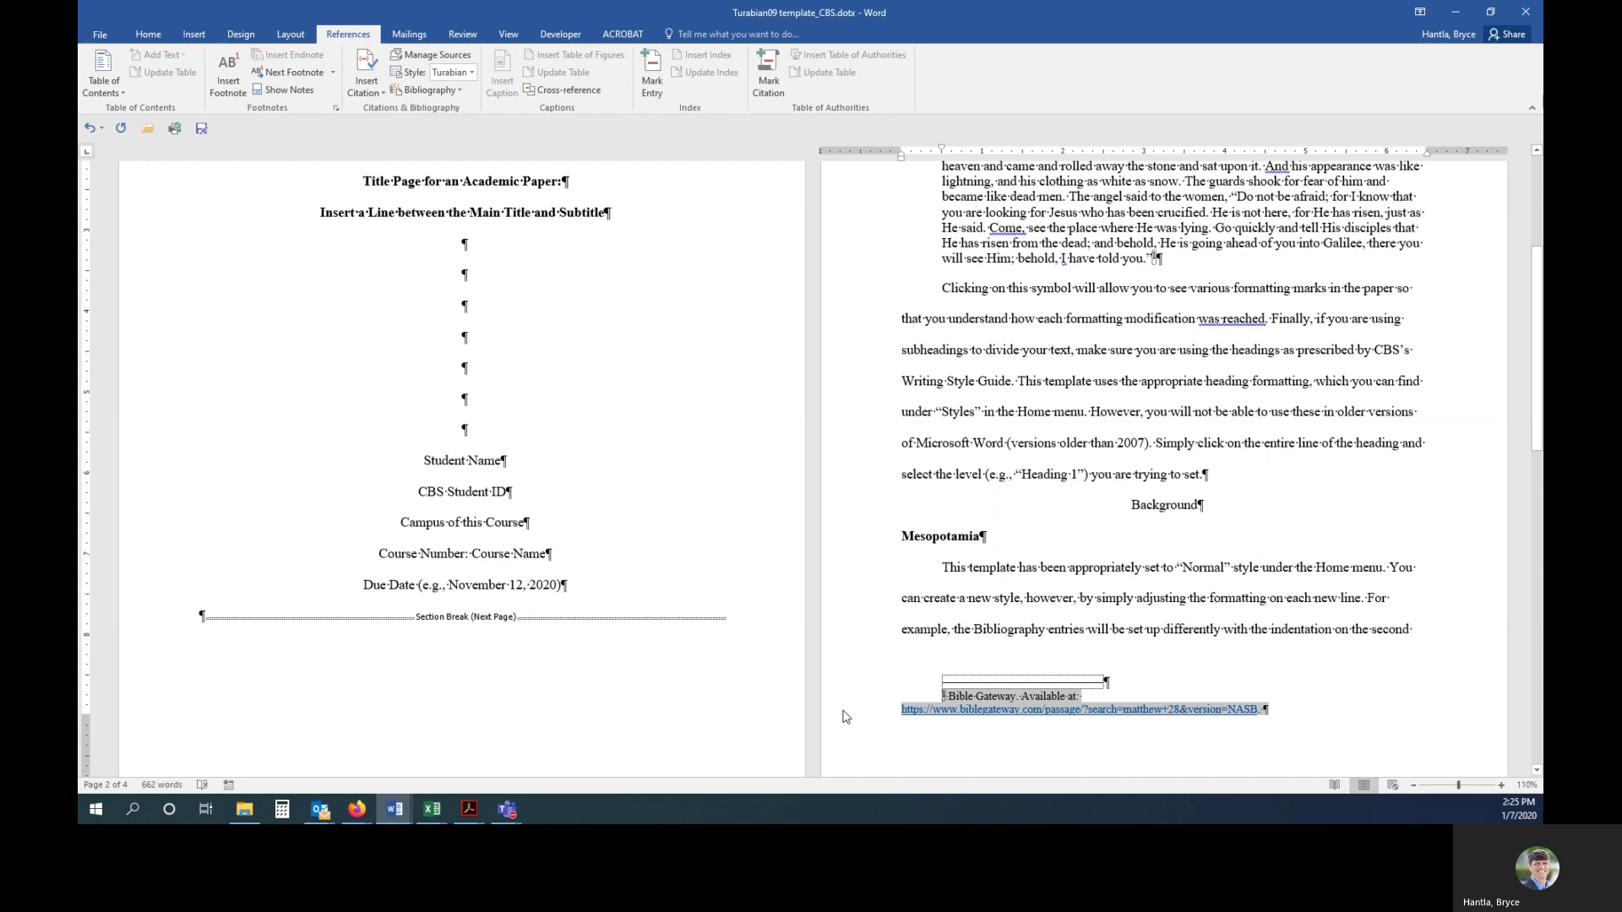
{"action": "left_click", "coordinate": [1190, 403]}
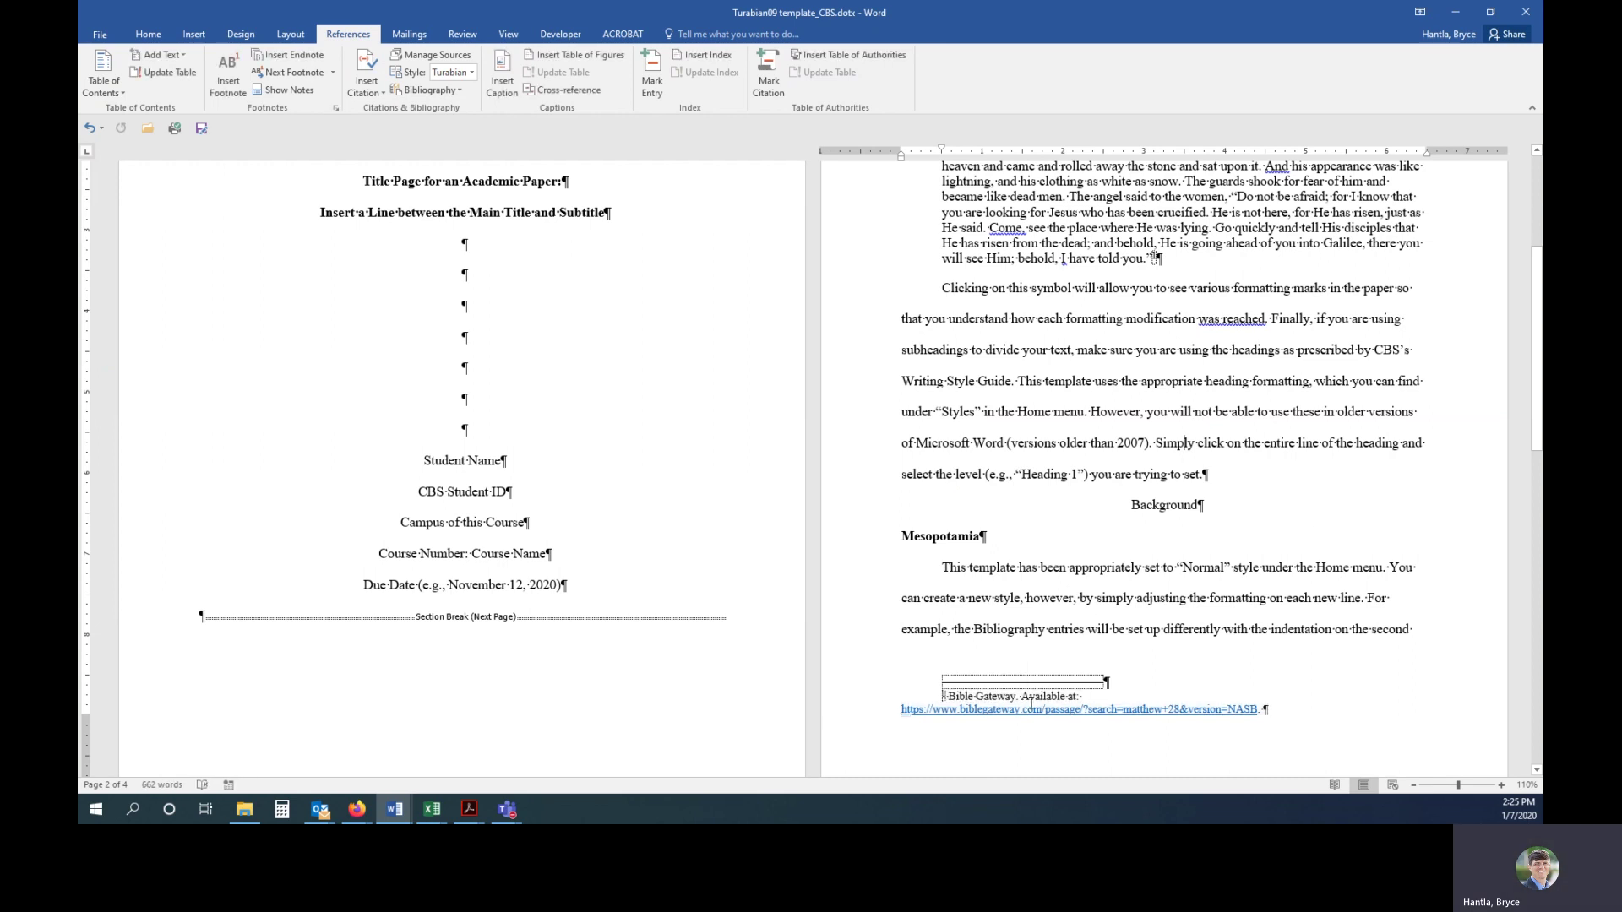
- Apply the template's Footnotes style to the Bible Gateway footnote text
{"action": "left_click", "coordinate": [148, 34]}
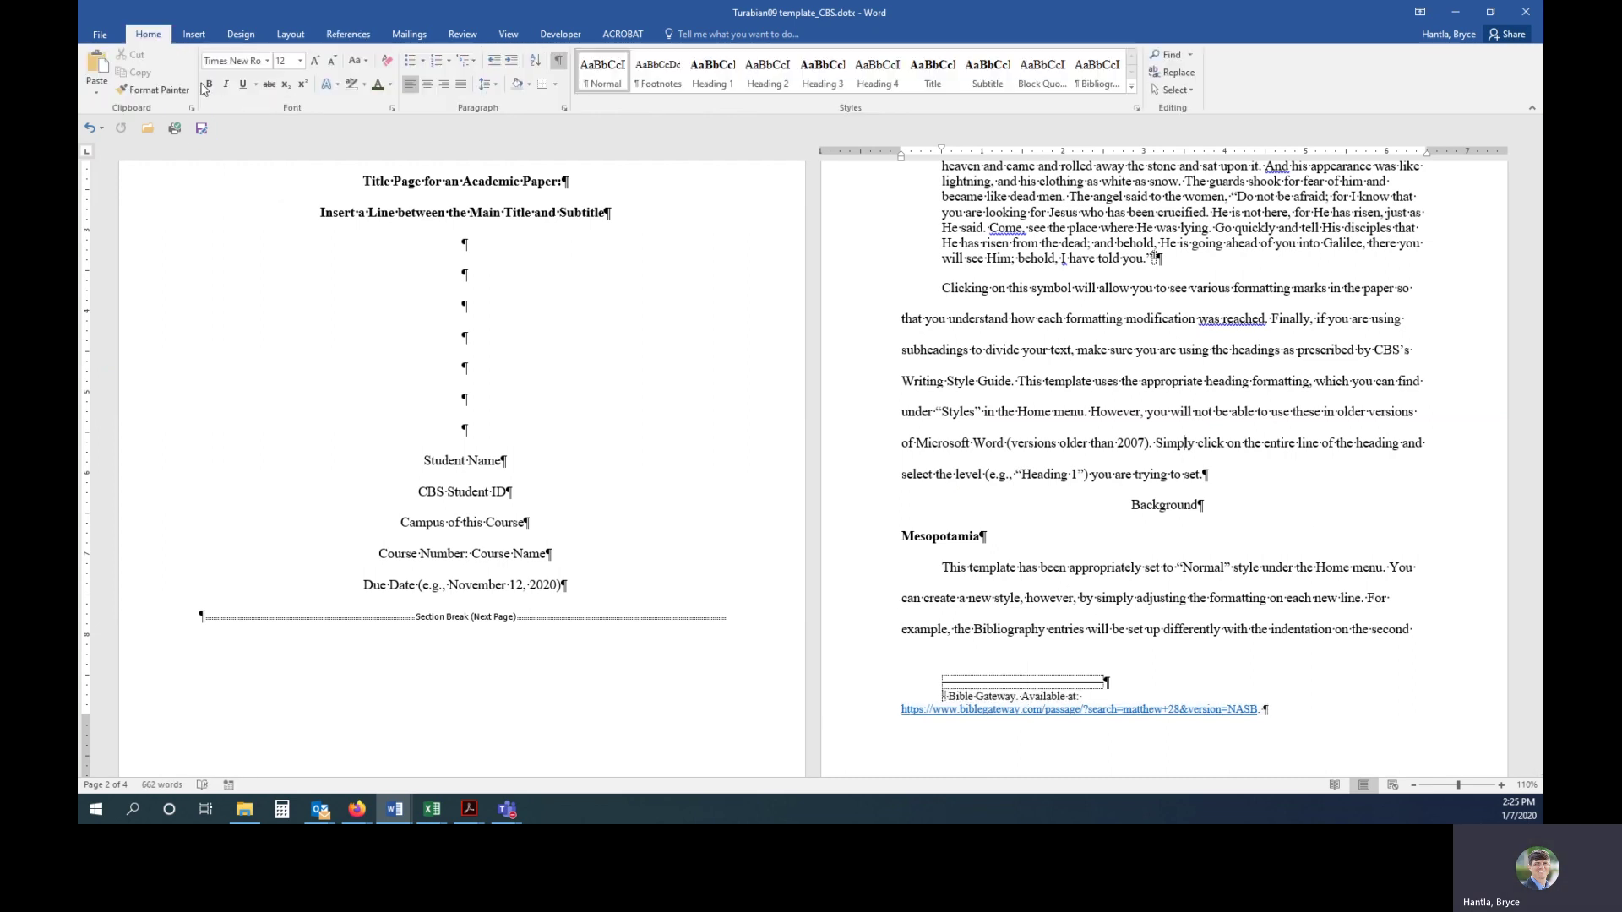
{"action": "double_click", "coordinate": [839, 712]}
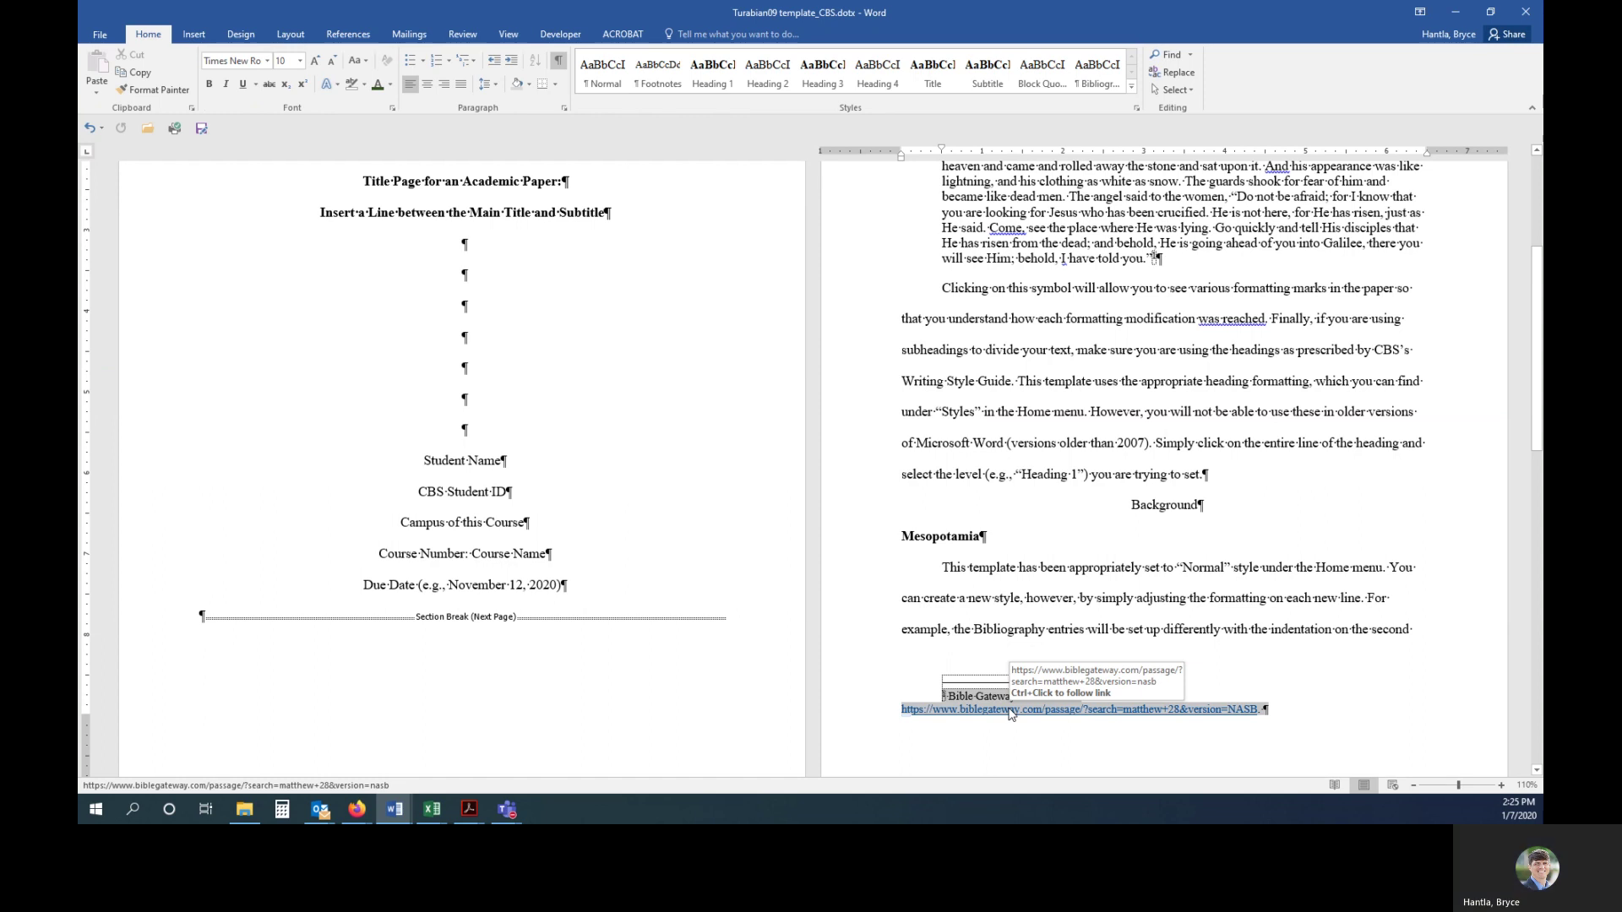
{"action": "left_click", "coordinate": [659, 82]}
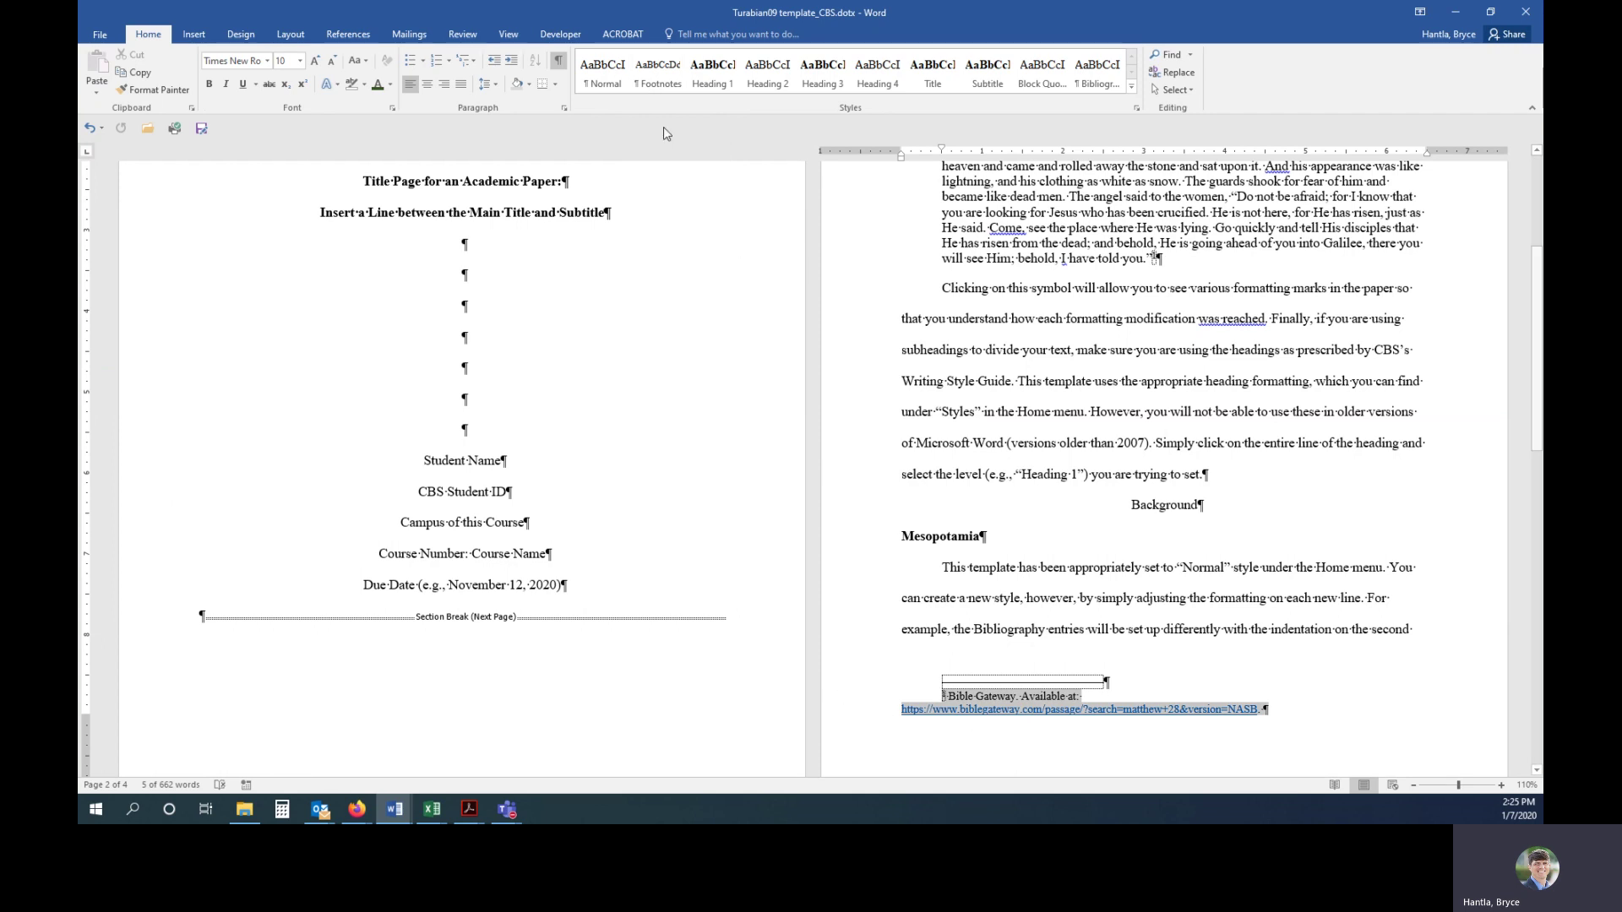
{"action": "left_click", "coordinate": [651, 85]}
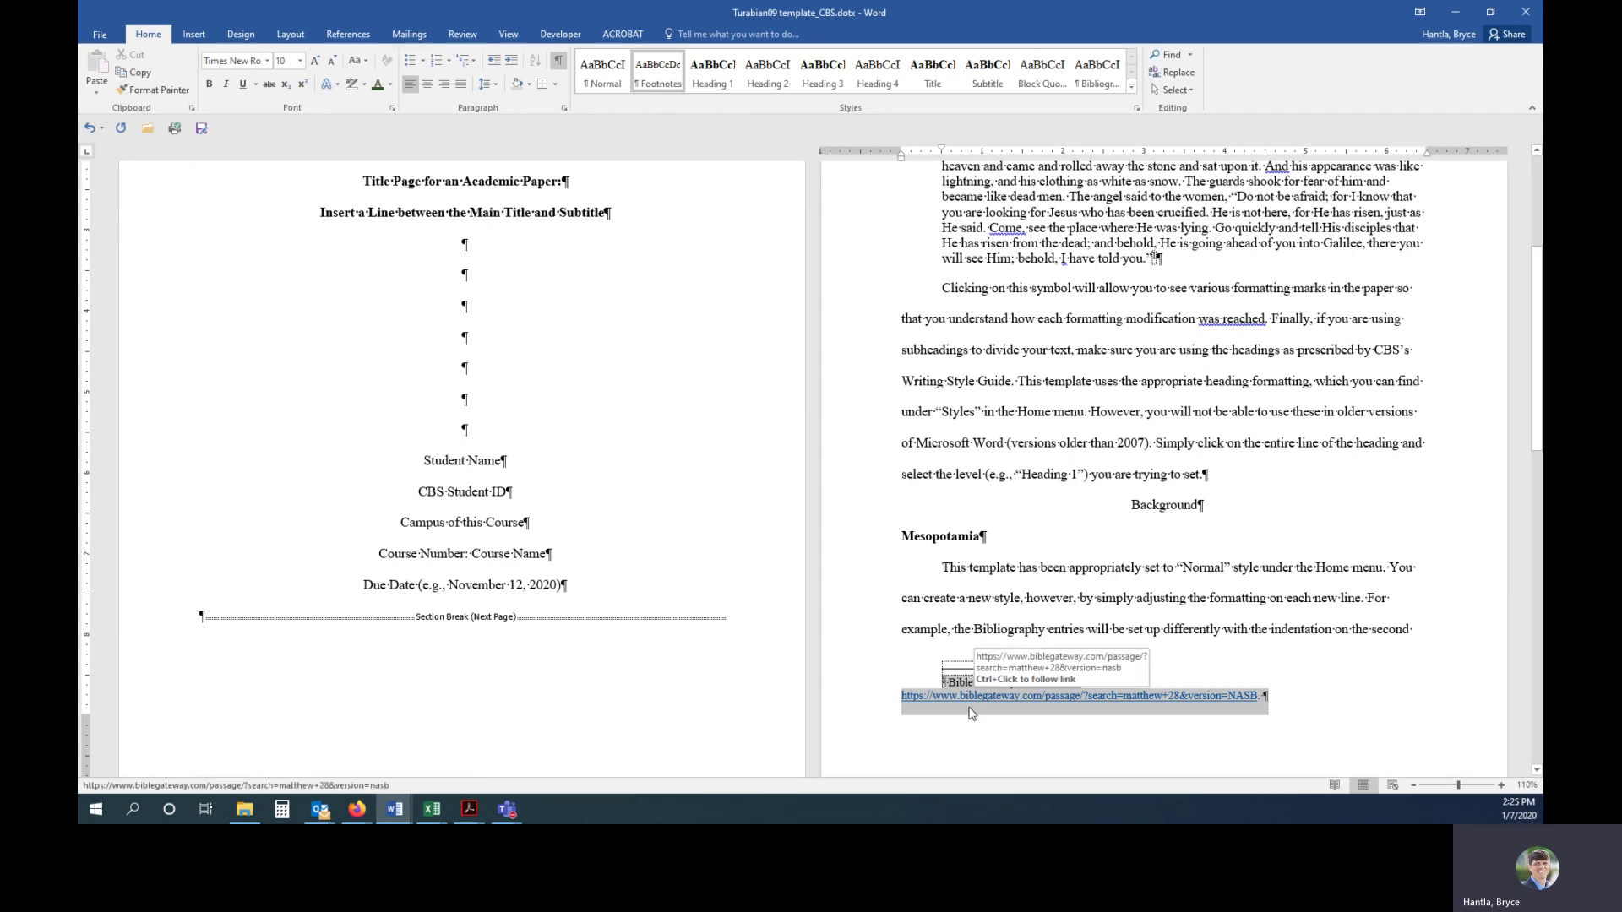
{"action": "left_click_drag", "start_coordinate": [1532, 438], "coordinate": [1529, 672]}
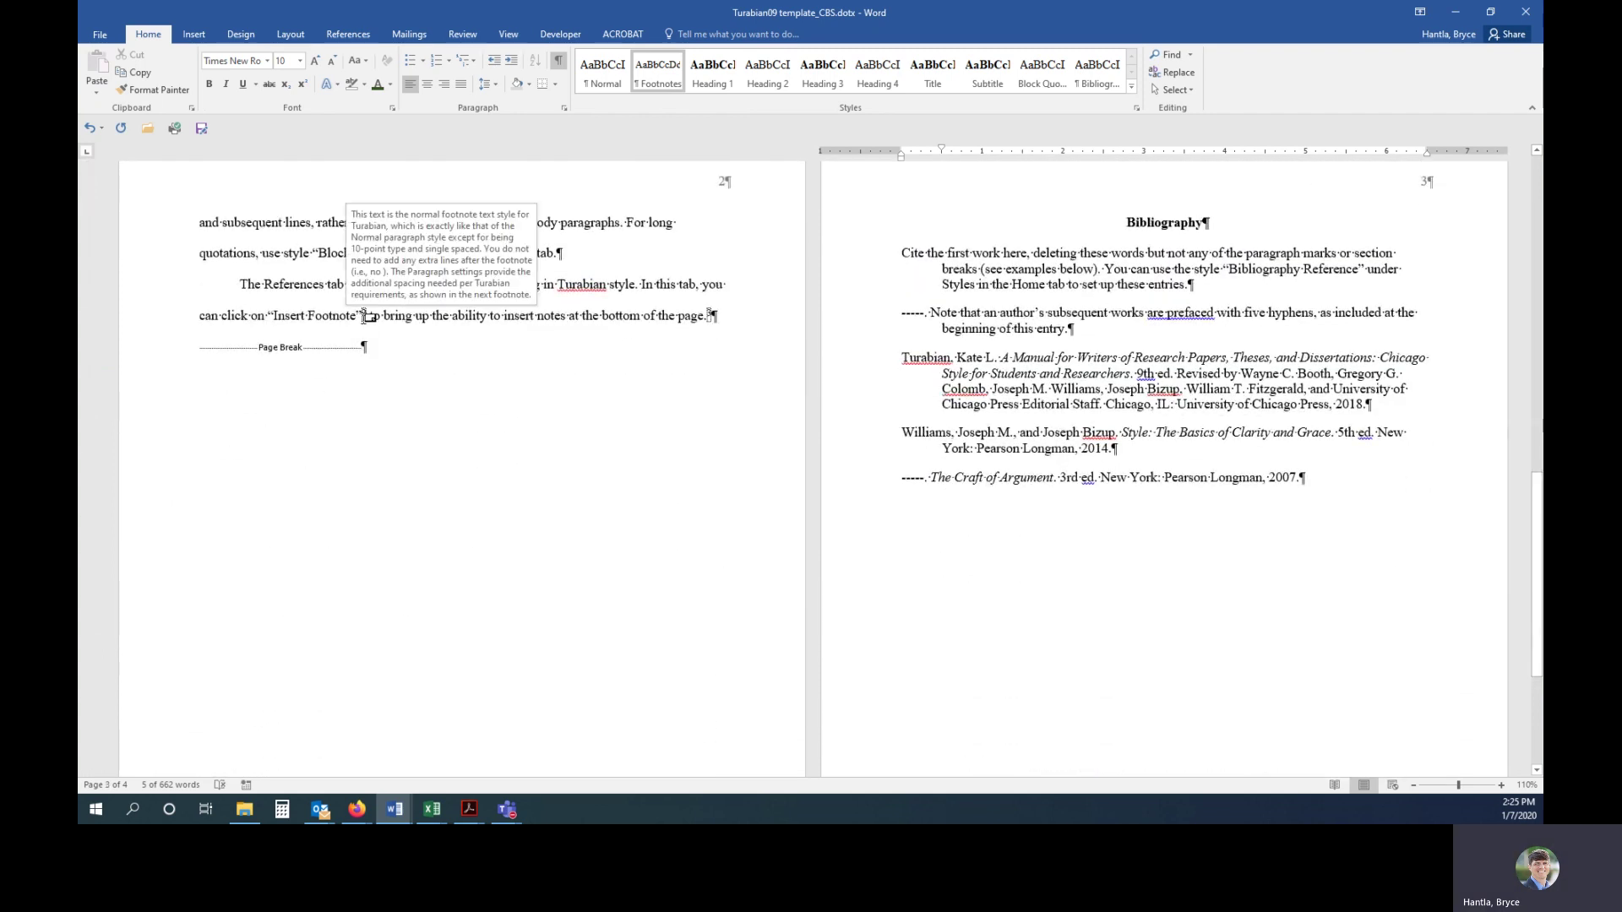
- Hide the formatting marks and scroll down to view the restyled footnote
{"action": "left_click", "coordinate": [558, 60]}
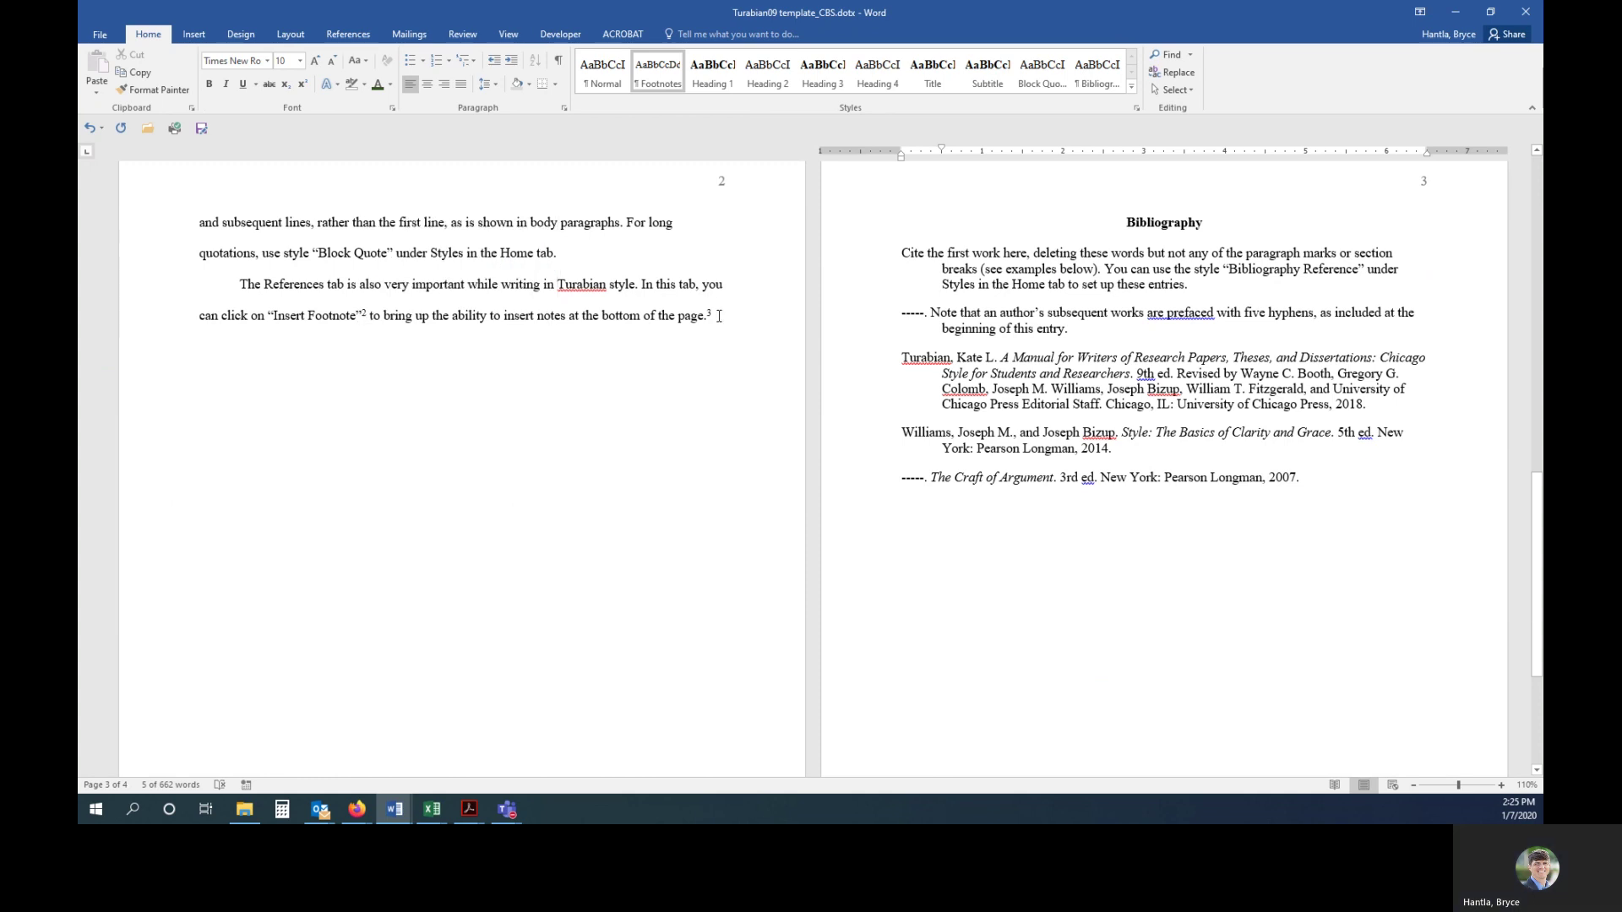
{"action": "scroll", "coordinate": [319, 392], "scroll_direction": "down", "scroll_amount": 1}
{"action": "scroll", "coordinate": [318, 392], "scroll_direction": "down", "scroll_amount": 4}
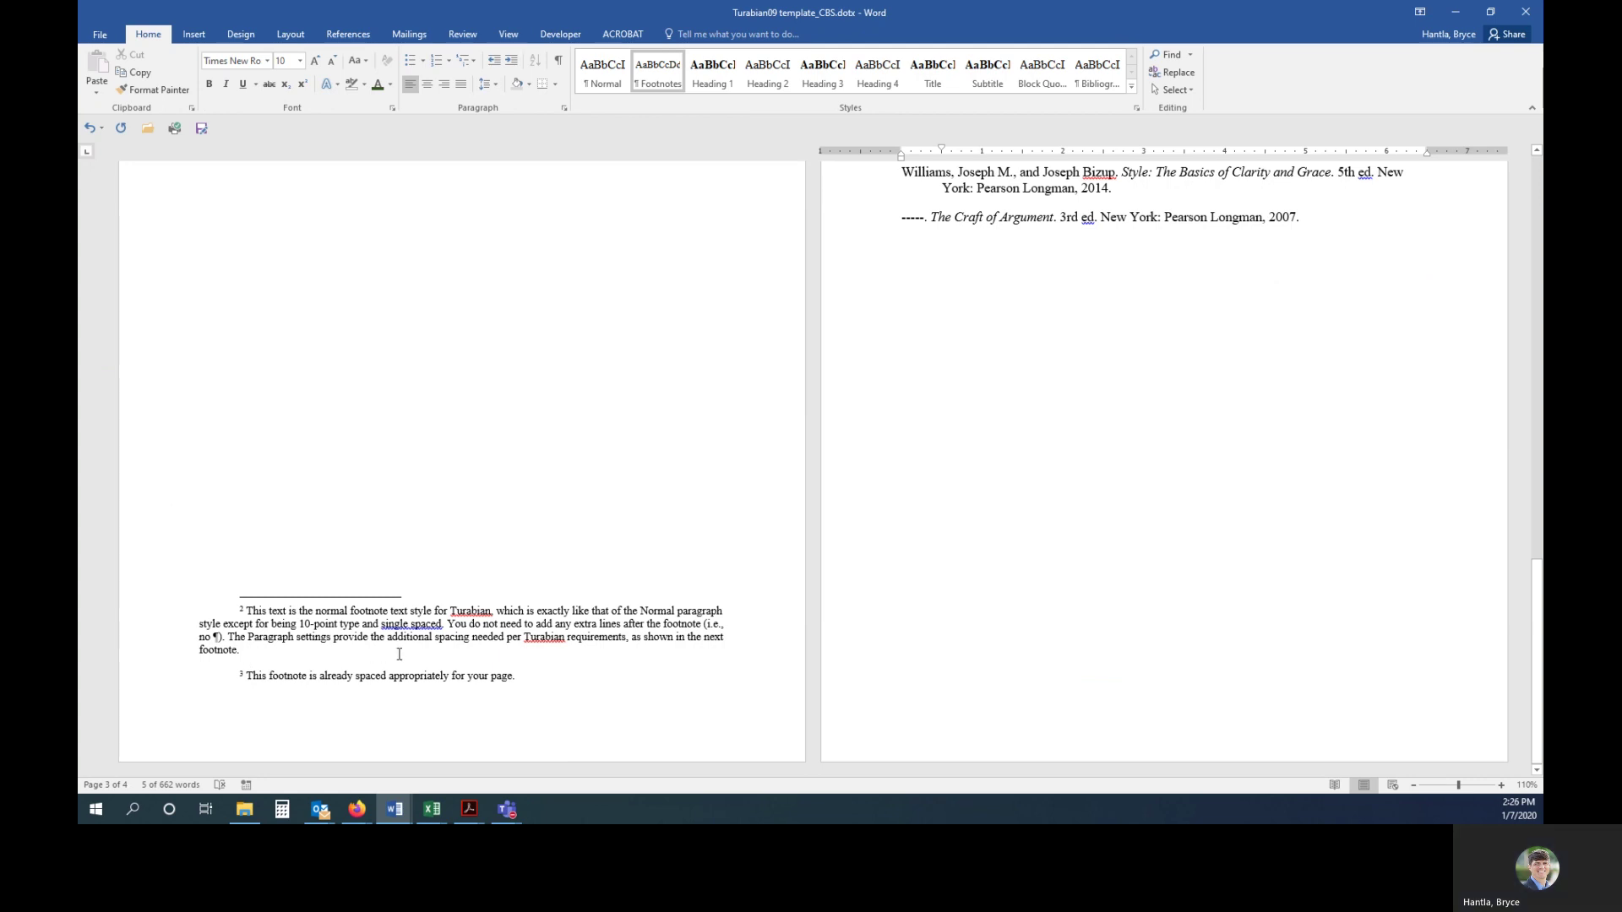
- Toggle formatting marks on and off again, then deselect the footnote in the body text
{"action": "left_click", "coordinate": [559, 61]}
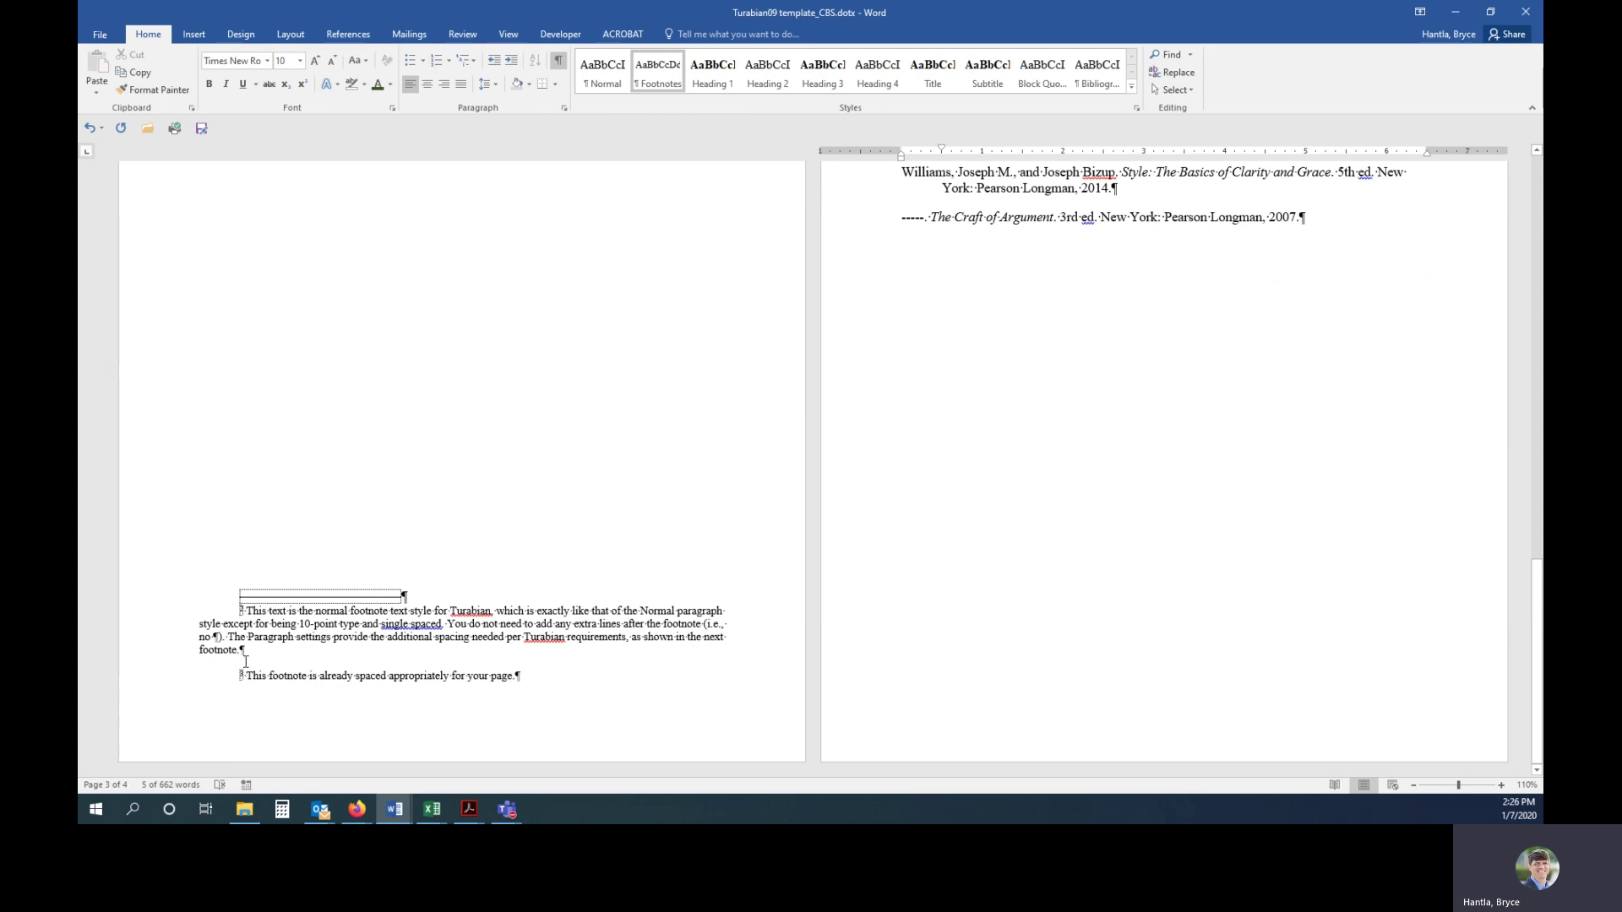
{"action": "left_click", "coordinate": [559, 61]}
{"action": "scroll", "coordinate": [688, 569], "scroll_direction": "up", "scroll_amount": 6}
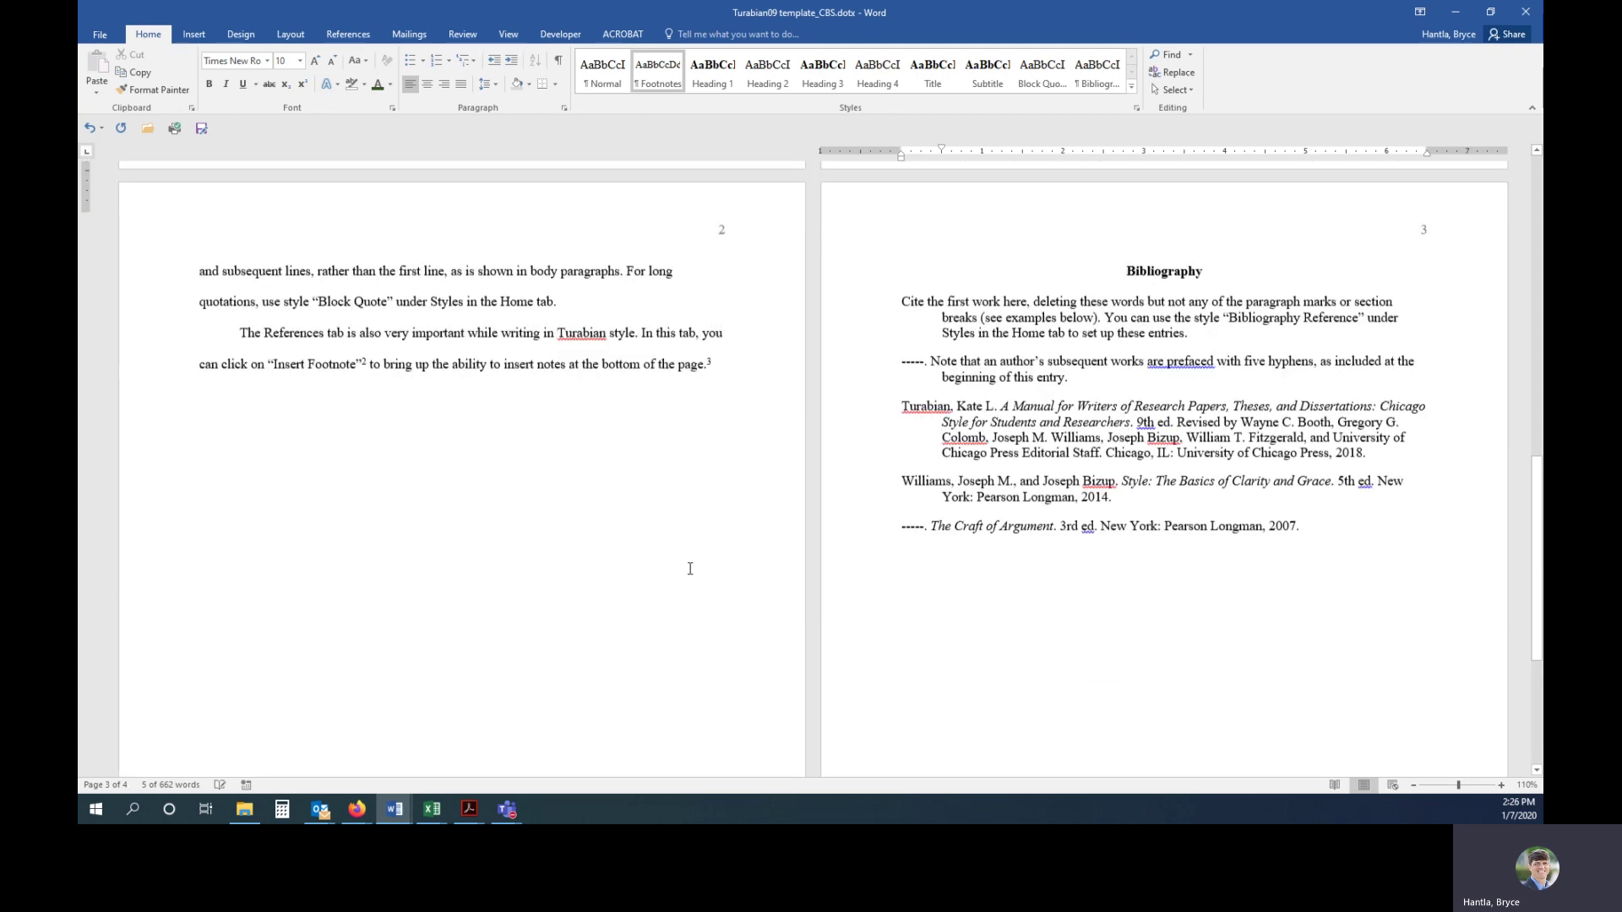
{"action": "scroll", "coordinate": [689, 568], "scroll_direction": "up", "scroll_amount": 10}
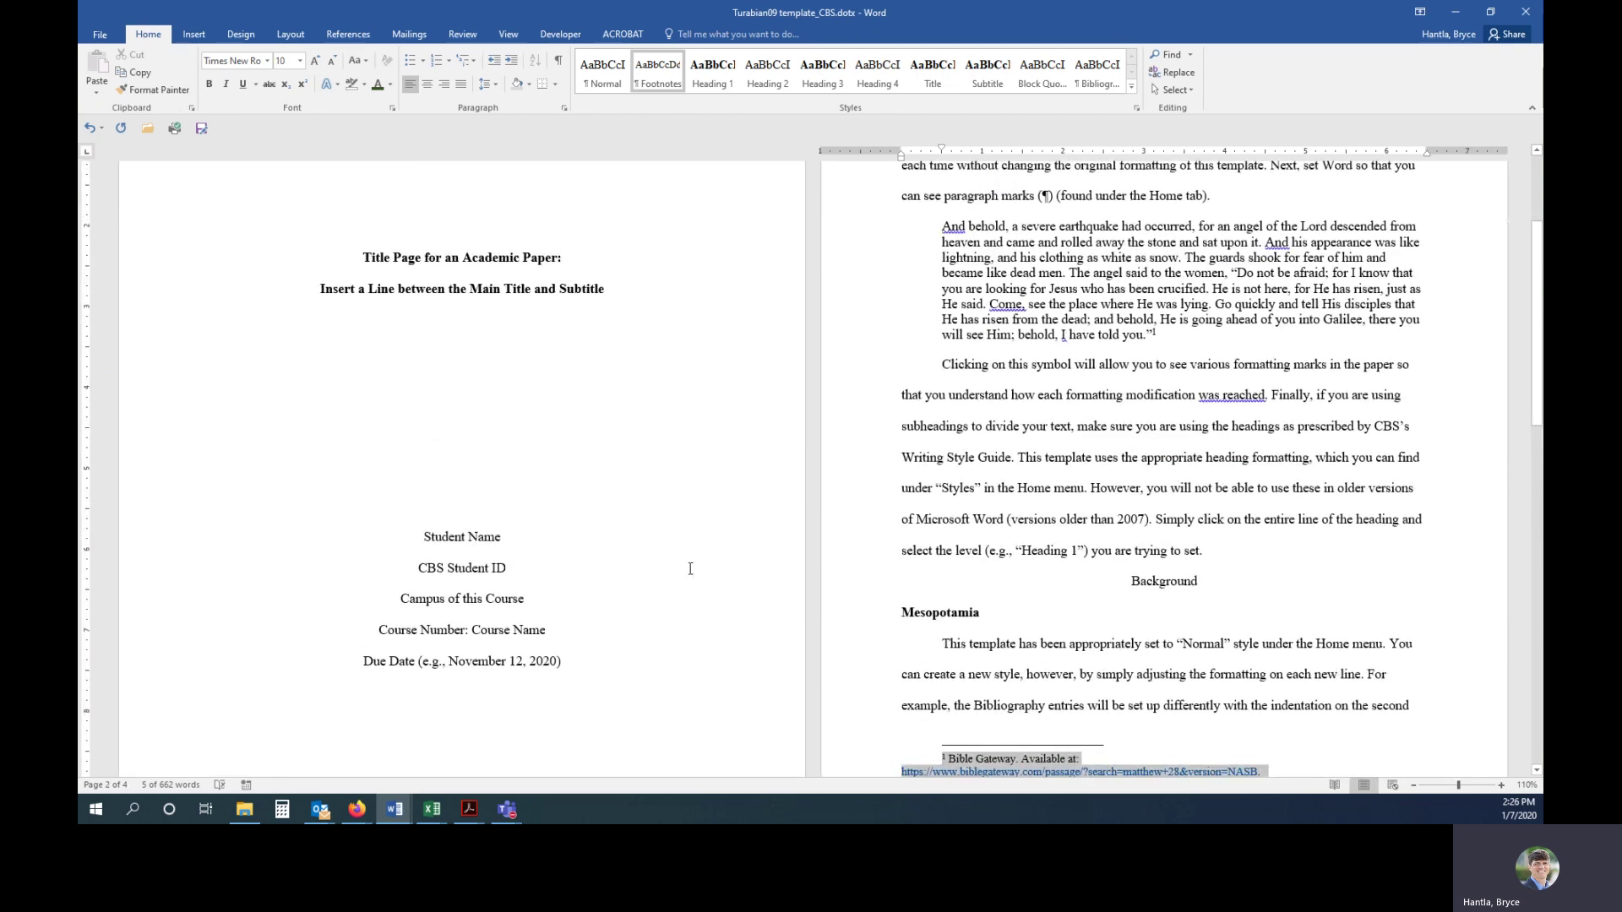
{"action": "scroll", "coordinate": [1024, 550], "scroll_direction": "down", "scroll_amount": 2}
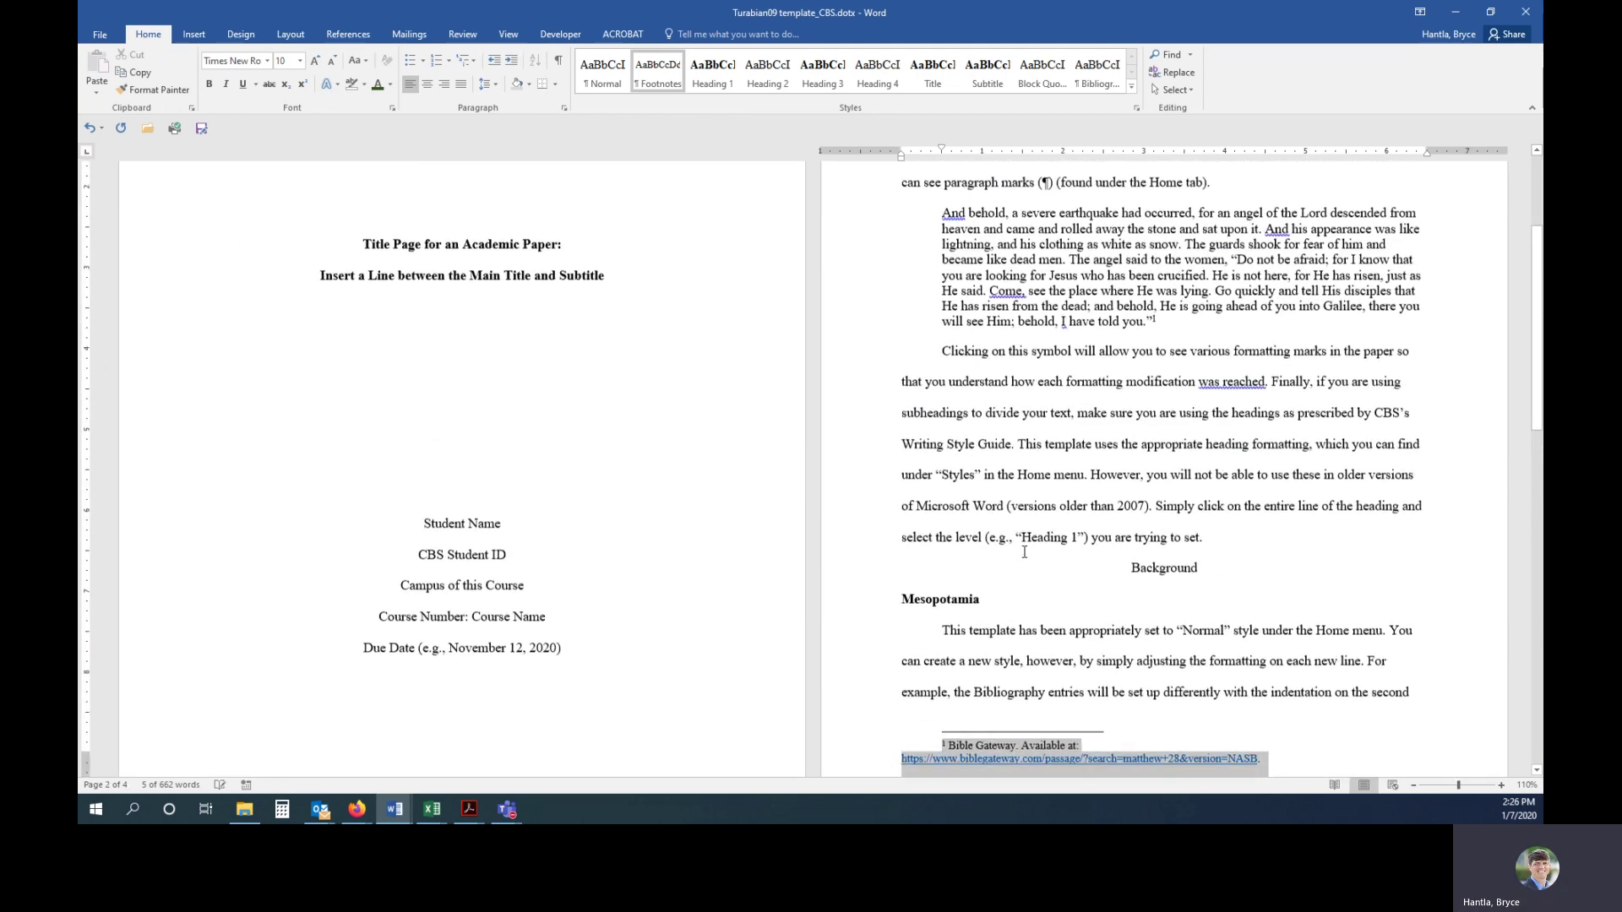
{"action": "left_click", "coordinate": [1067, 489]}
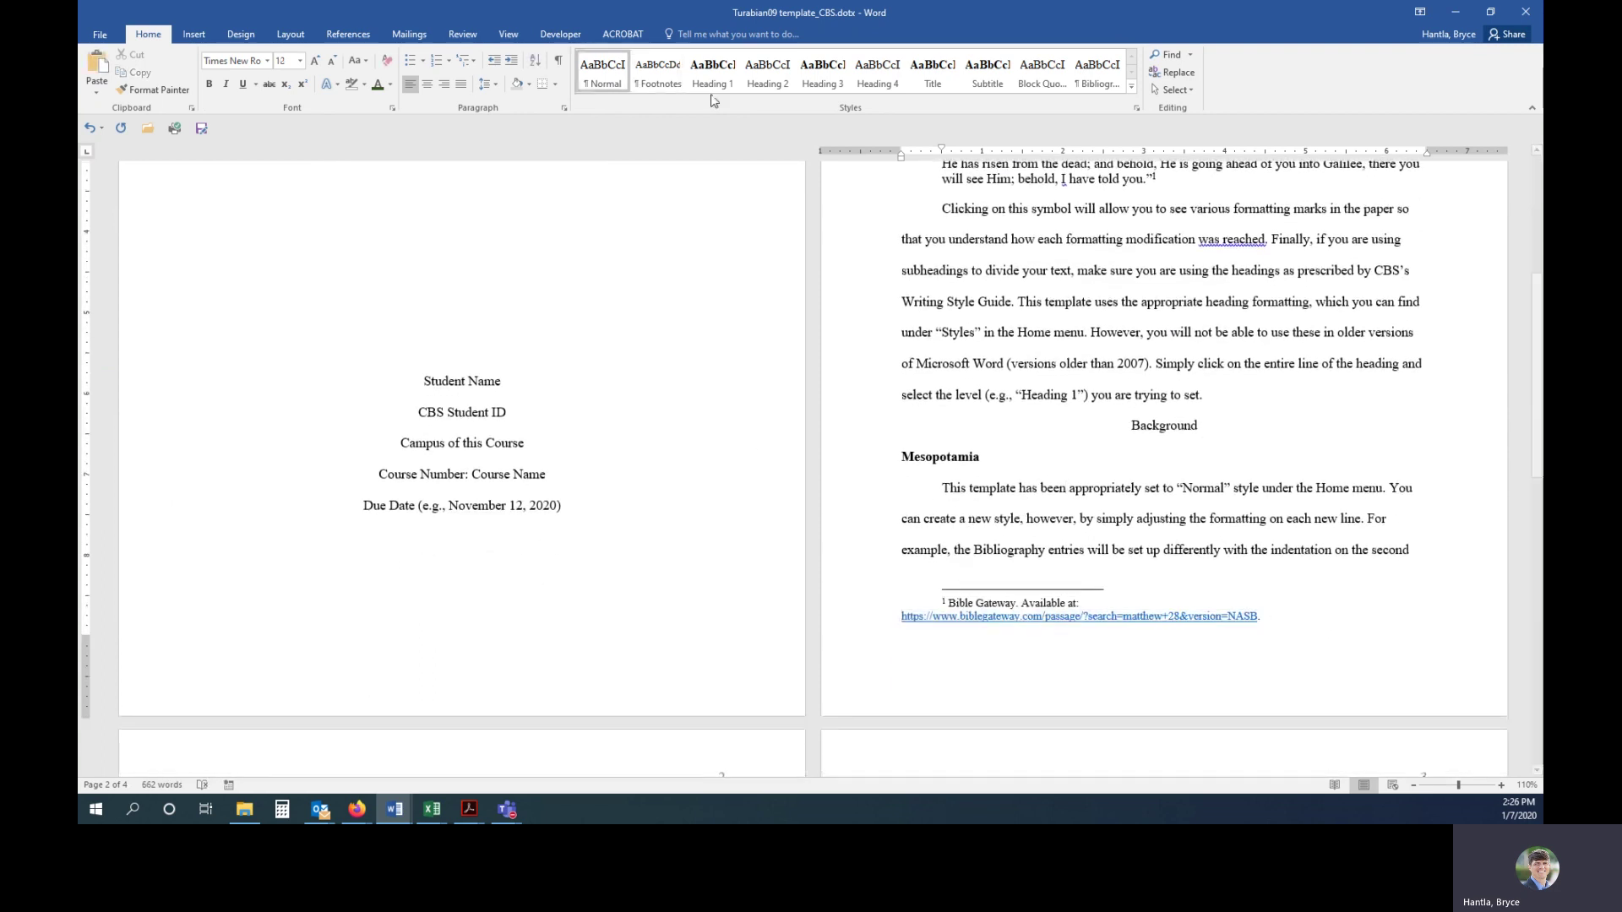
{"action": "scroll", "coordinate": [934, 435], "scroll_direction": "down", "scroll_amount": 1}
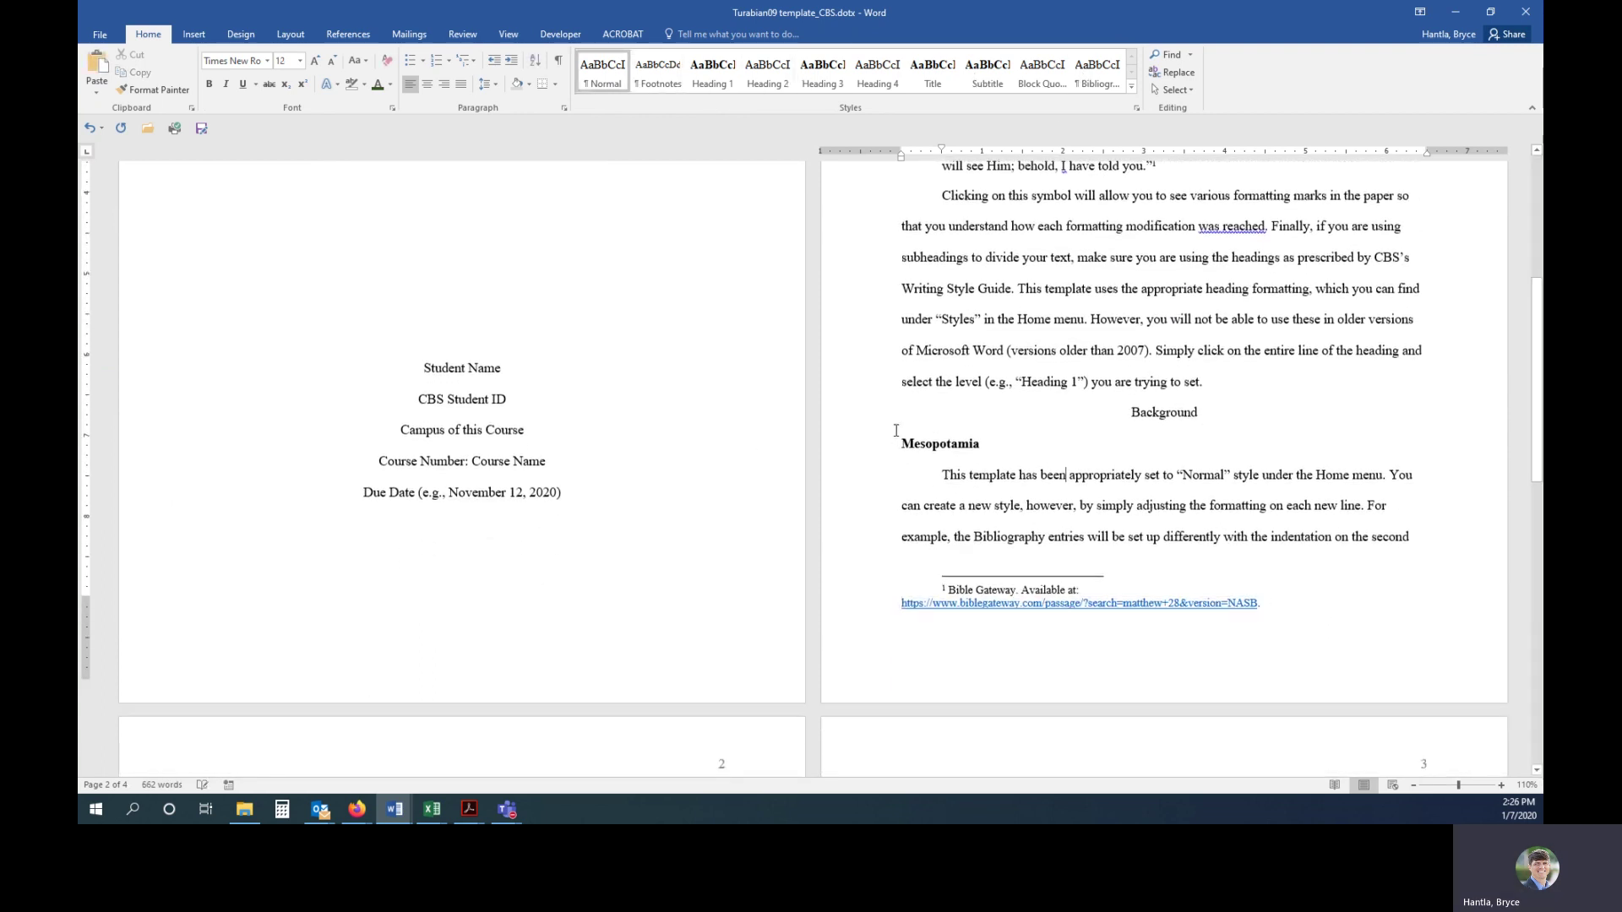
{"action": "scroll", "coordinate": [895, 431], "scroll_direction": "down", "scroll_amount": 6}
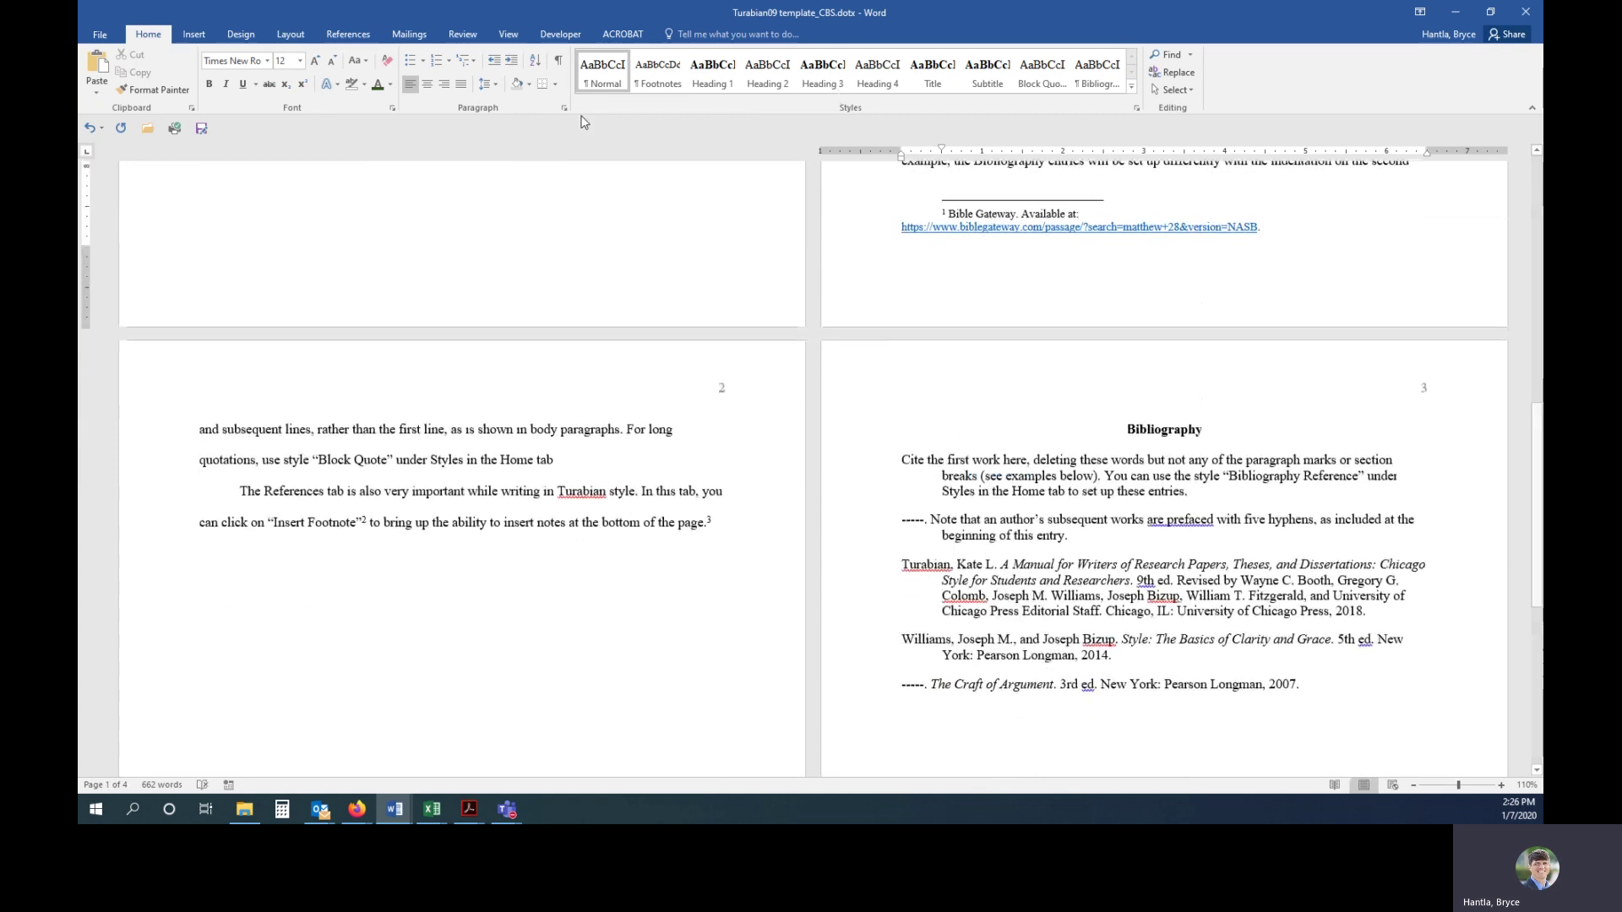
- Turn formatting marks back on and check that the Bibliography heading uses Heading 1
{"action": "left_click", "coordinate": [558, 61]}
{"action": "scroll", "coordinate": [518, 524], "scroll_direction": "down", "scroll_amount": 2}
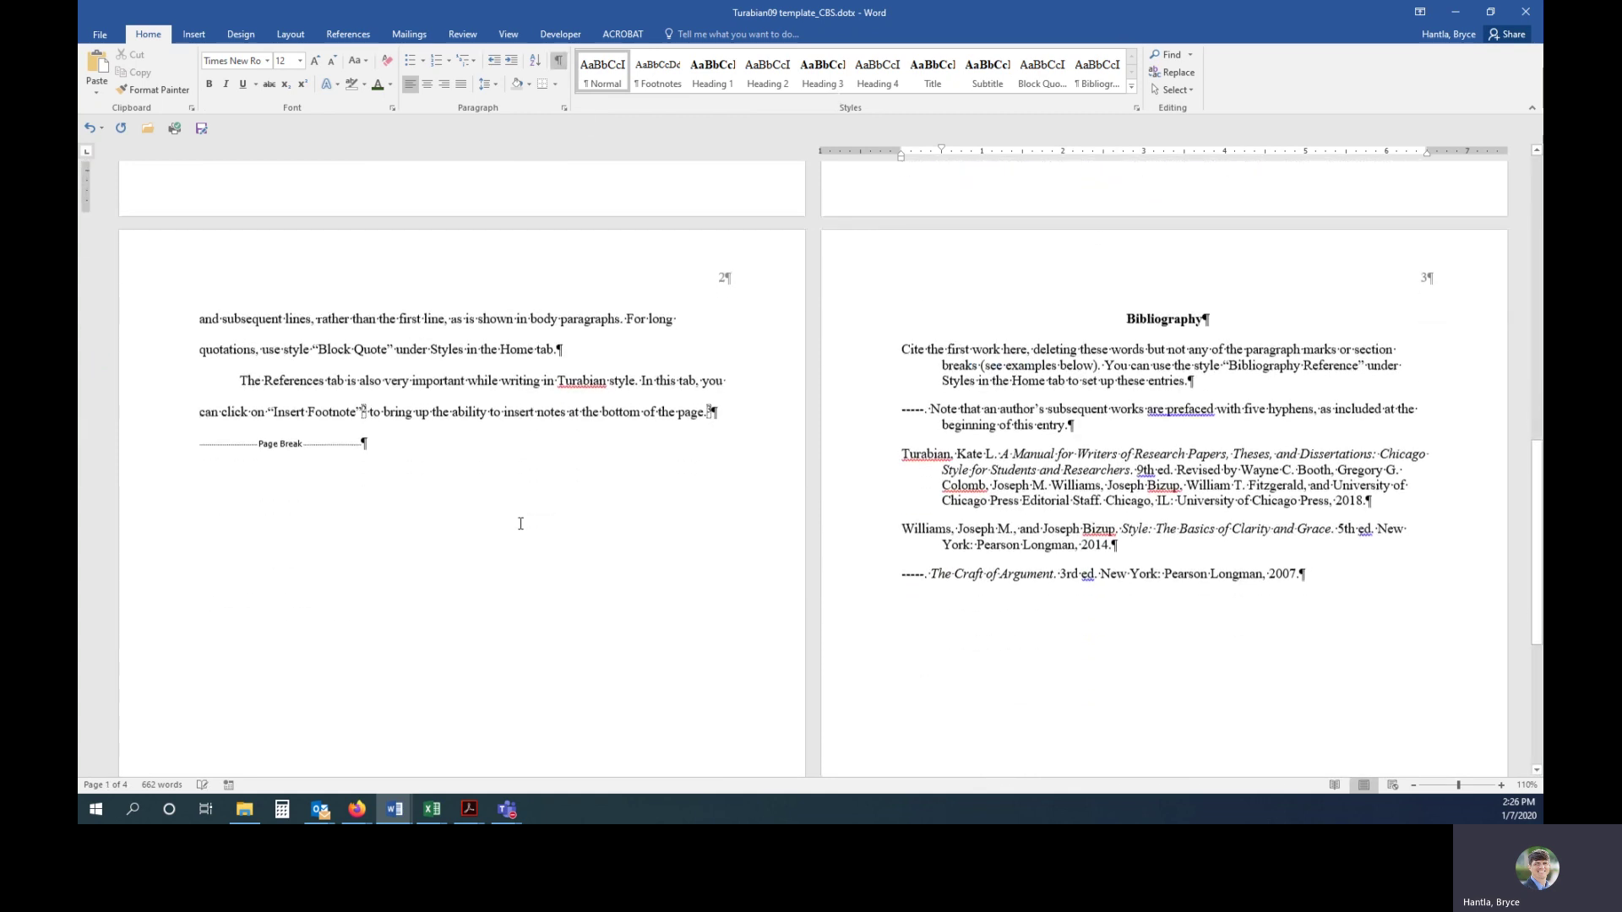
{"action": "left_click", "coordinate": [202, 438]}
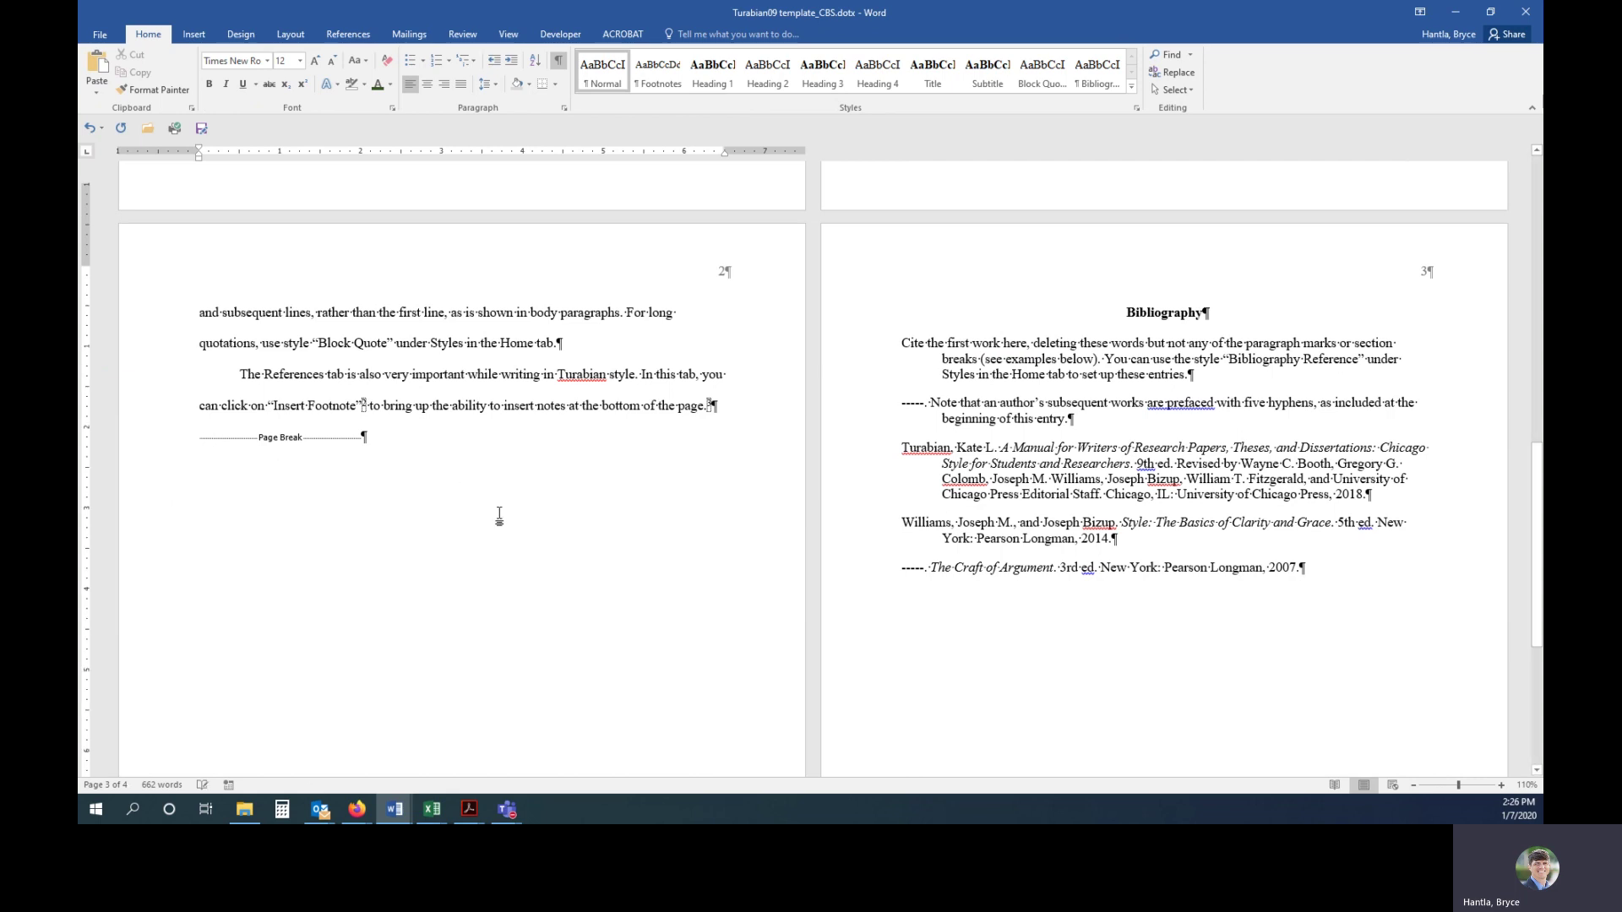
{"action": "scroll", "coordinate": [499, 515], "scroll_direction": "down", "scroll_amount": 1}
{"action": "scroll", "coordinate": [500, 515], "scroll_direction": "down", "scroll_amount": 3}
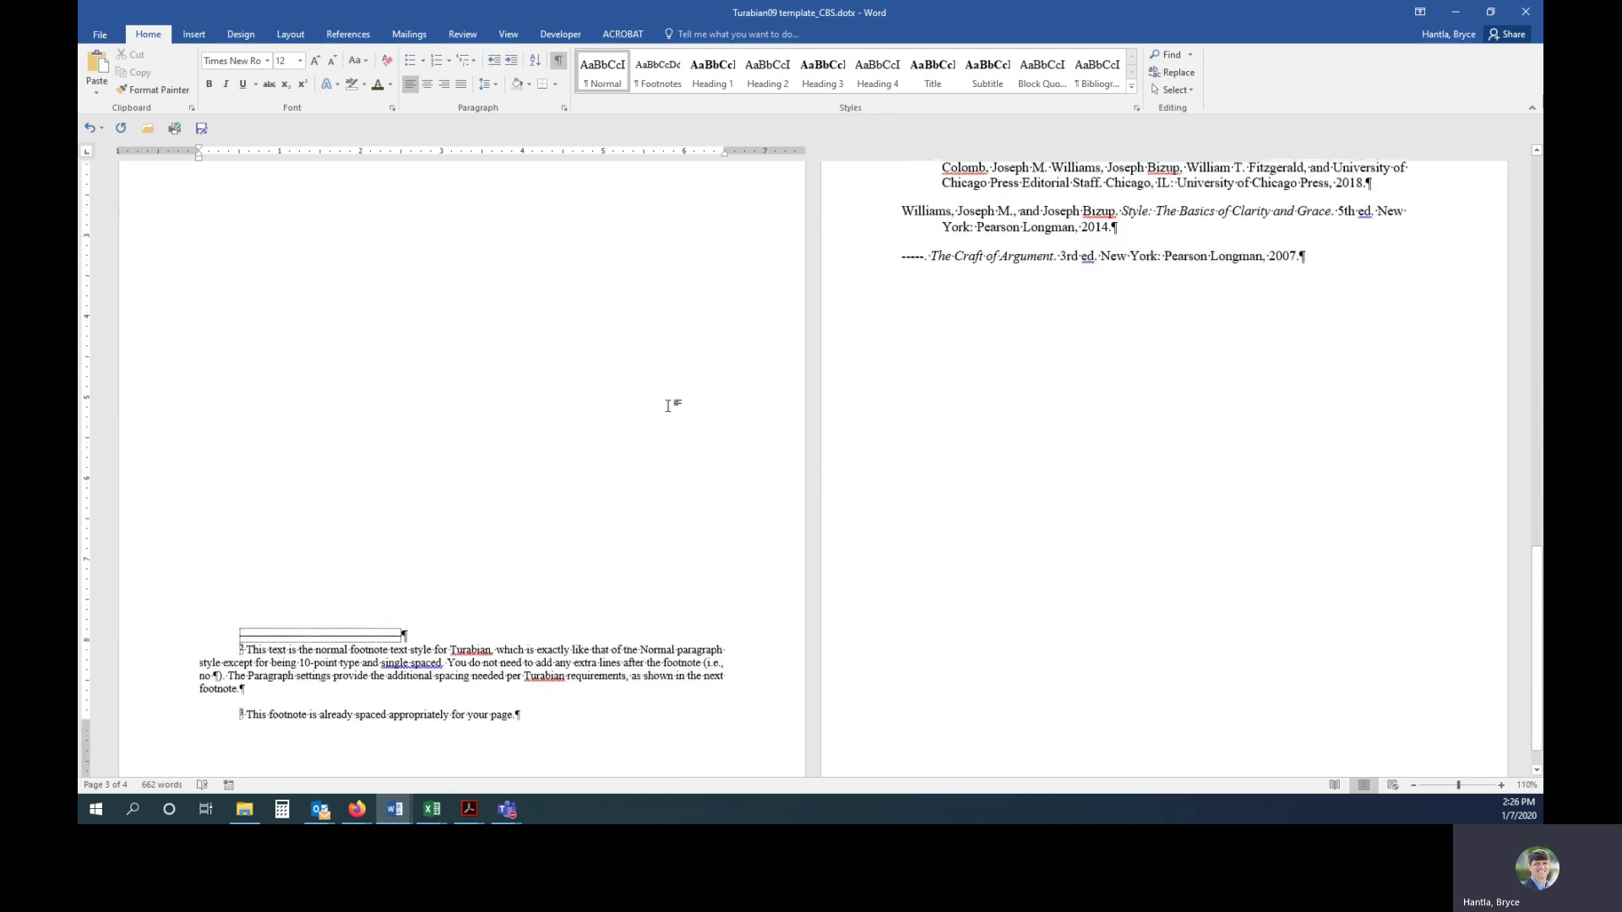
{"action": "scroll", "coordinate": [541, 484], "scroll_direction": "up", "scroll_amount": 3}
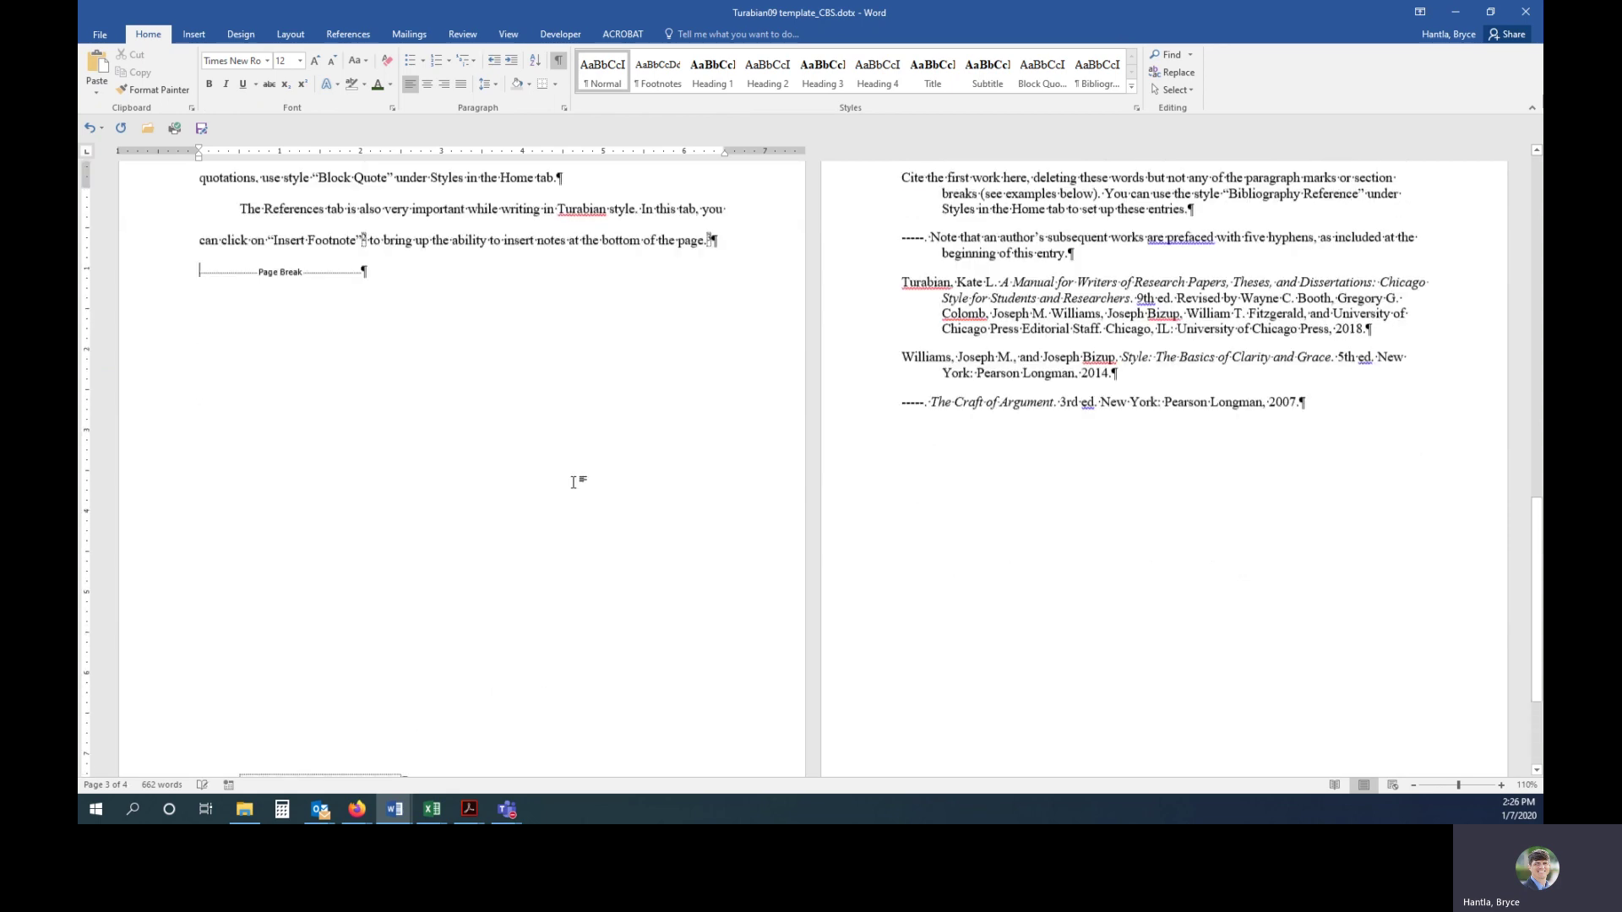
{"action": "scroll", "coordinate": [574, 483], "scroll_direction": "up", "scroll_amount": 2}
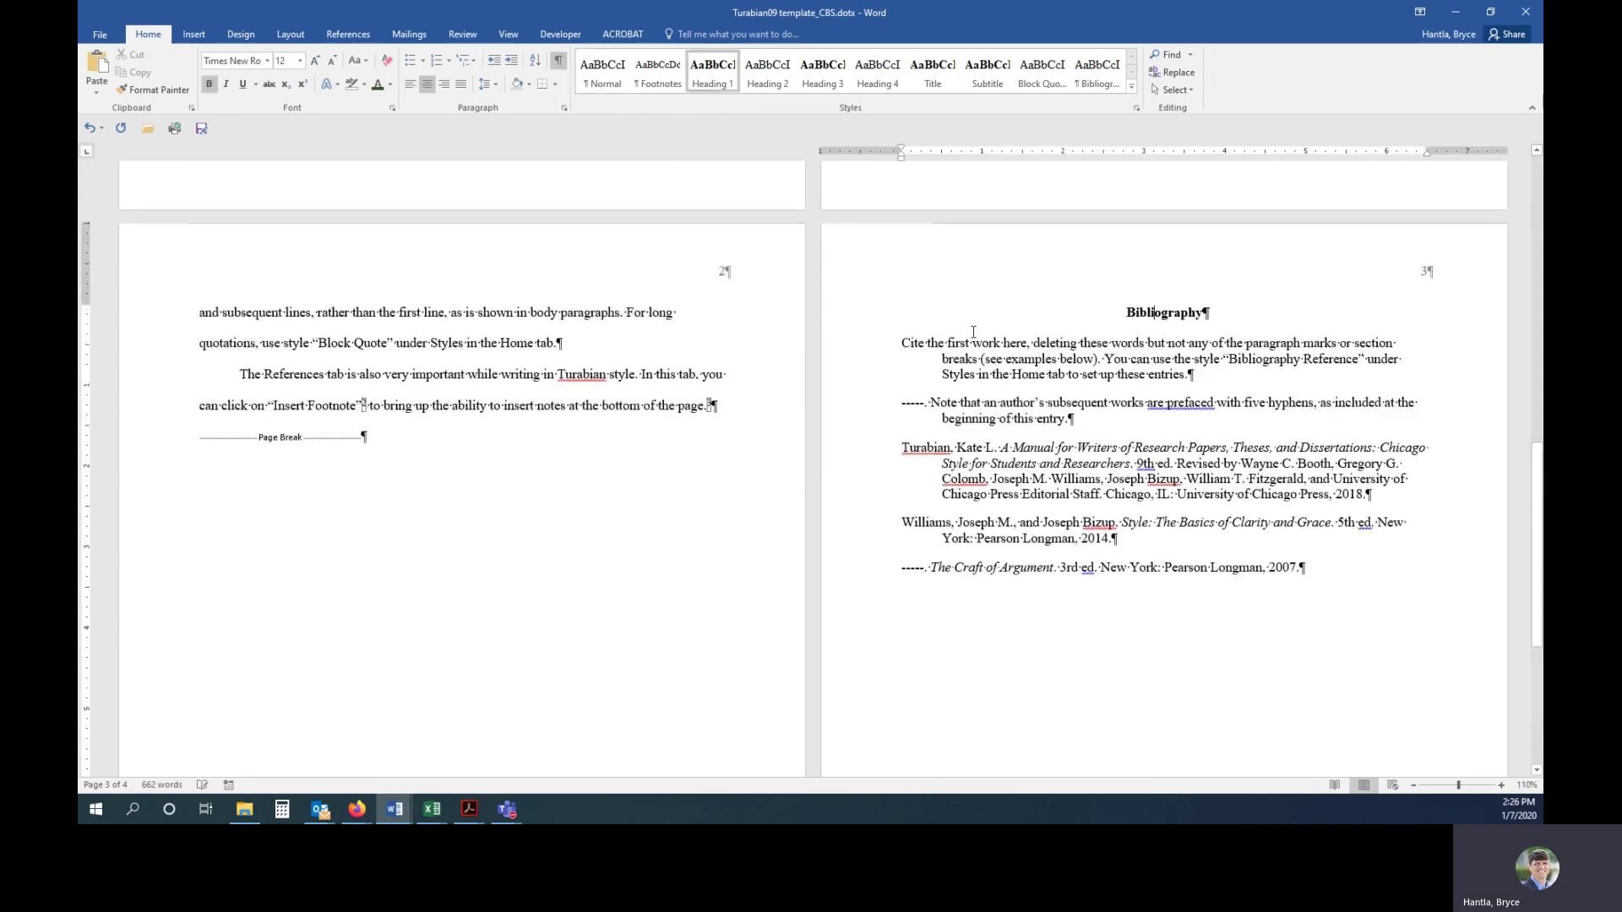
{"action": "left_click", "coordinate": [870, 317]}
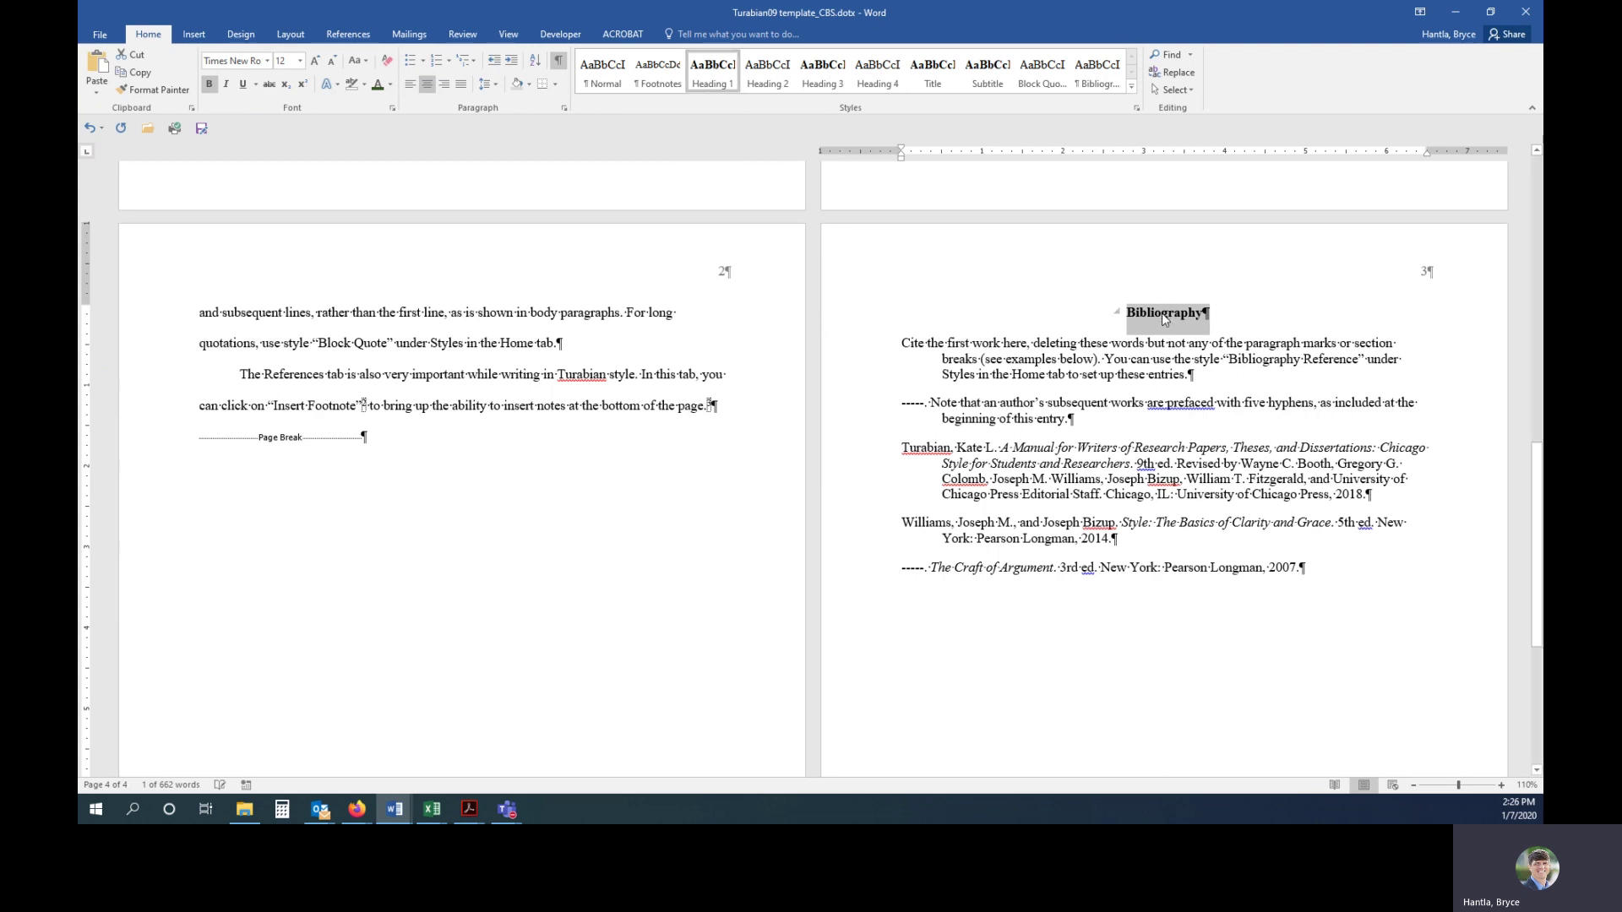
- Apply the Normal style to the first bibliography entry
{"action": "left_click", "coordinate": [974, 347]}
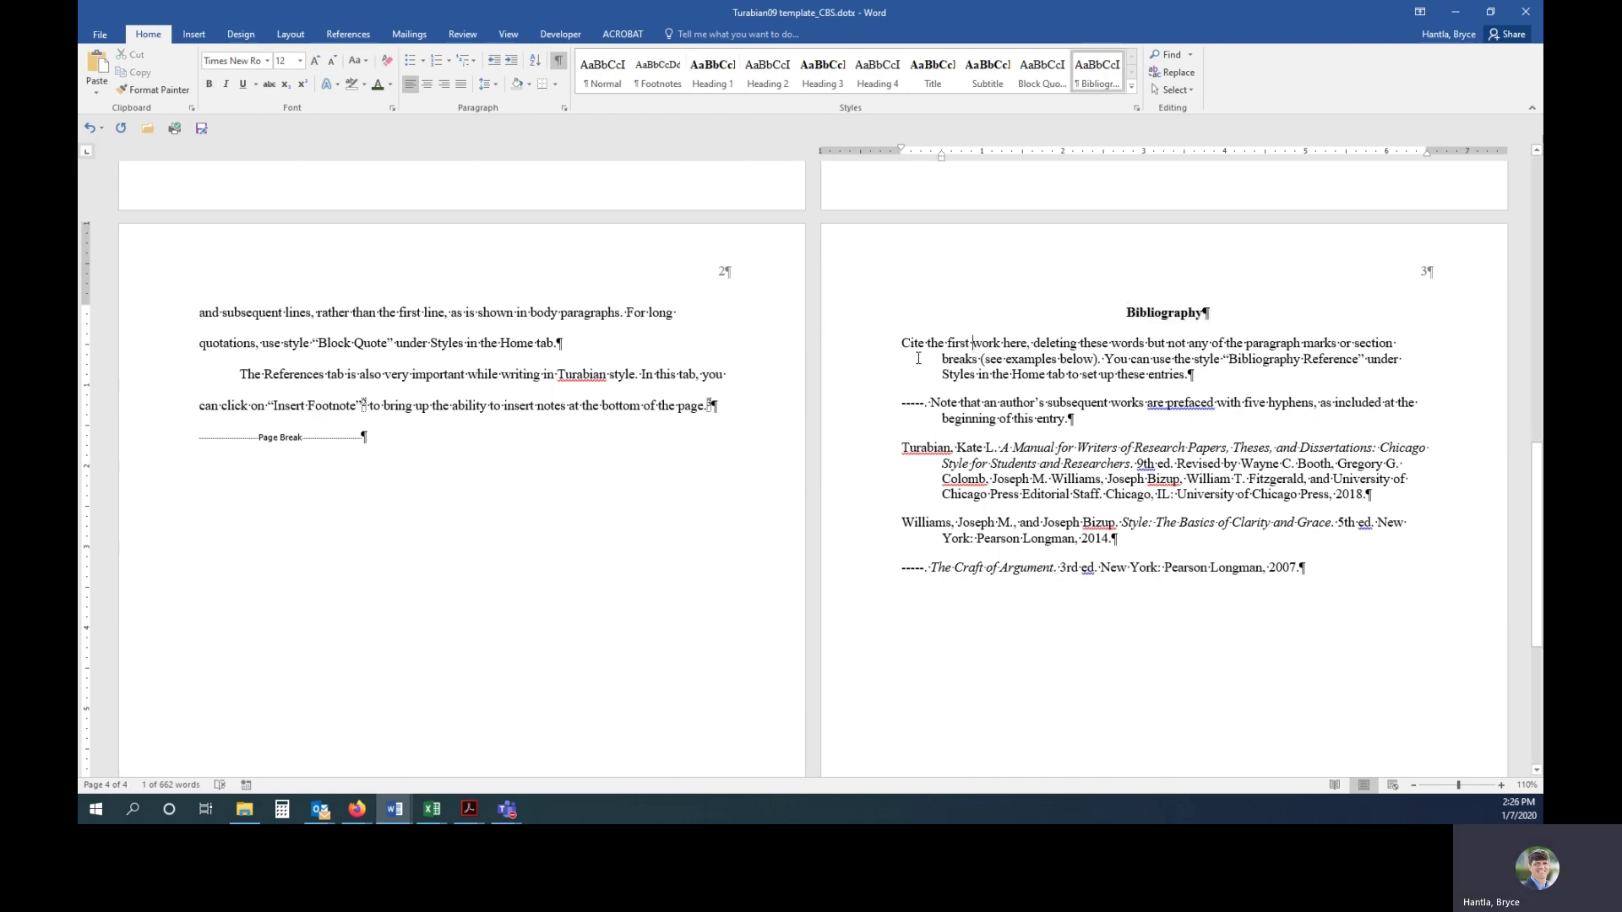
{"action": "double_click", "coordinate": [839, 350]}
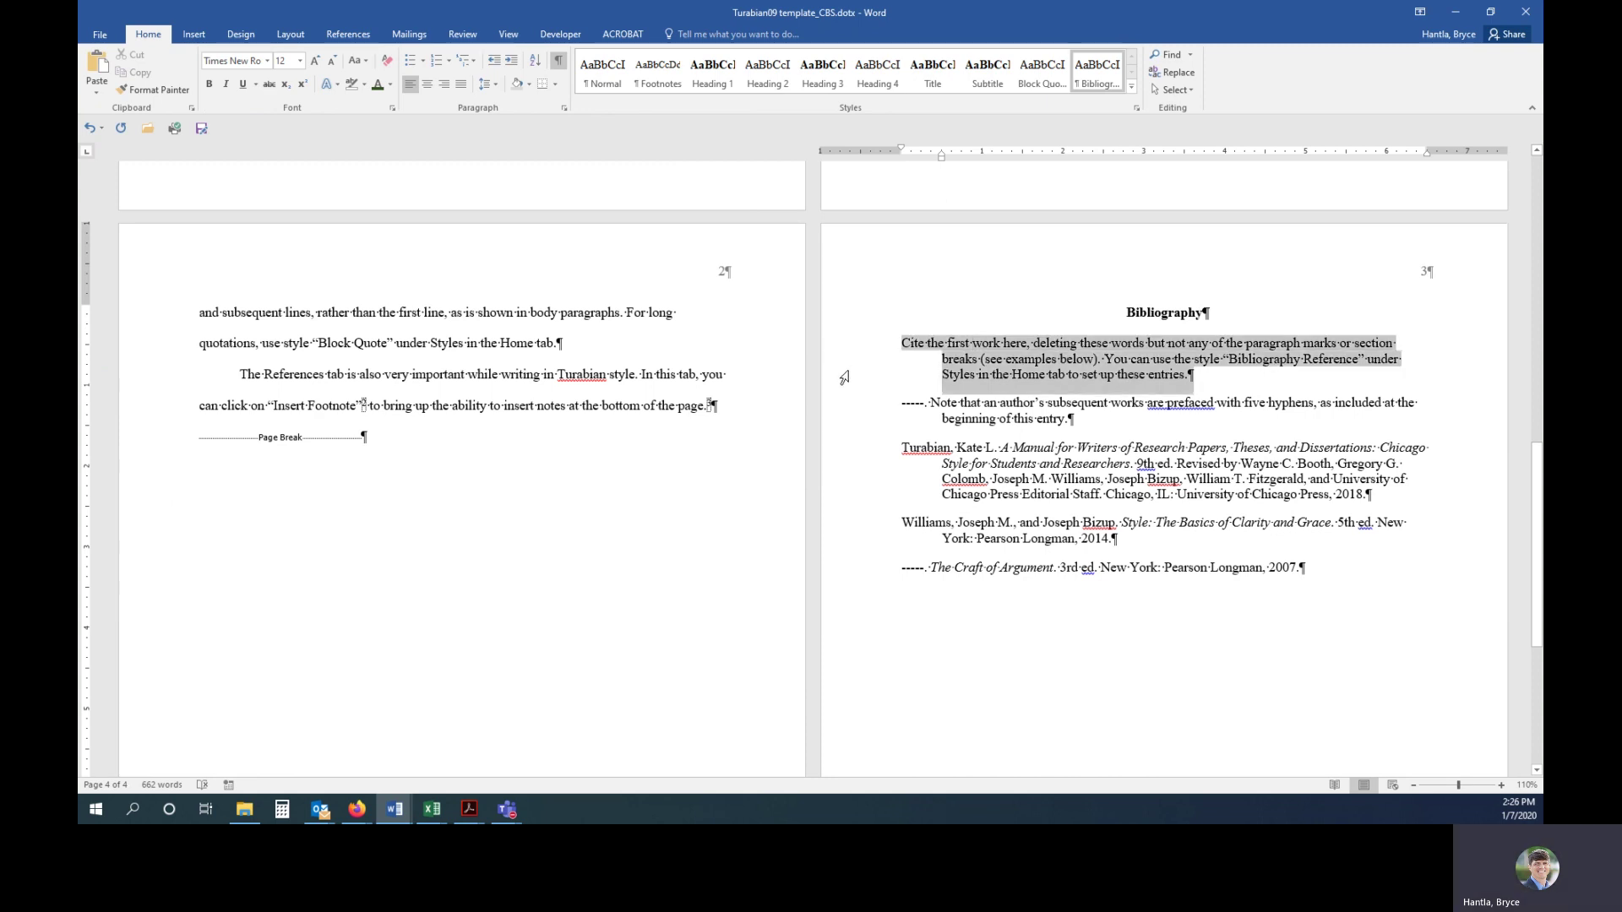
{"action": "left_click", "coordinate": [602, 72]}
{"action": "left_click", "coordinate": [990, 392]}
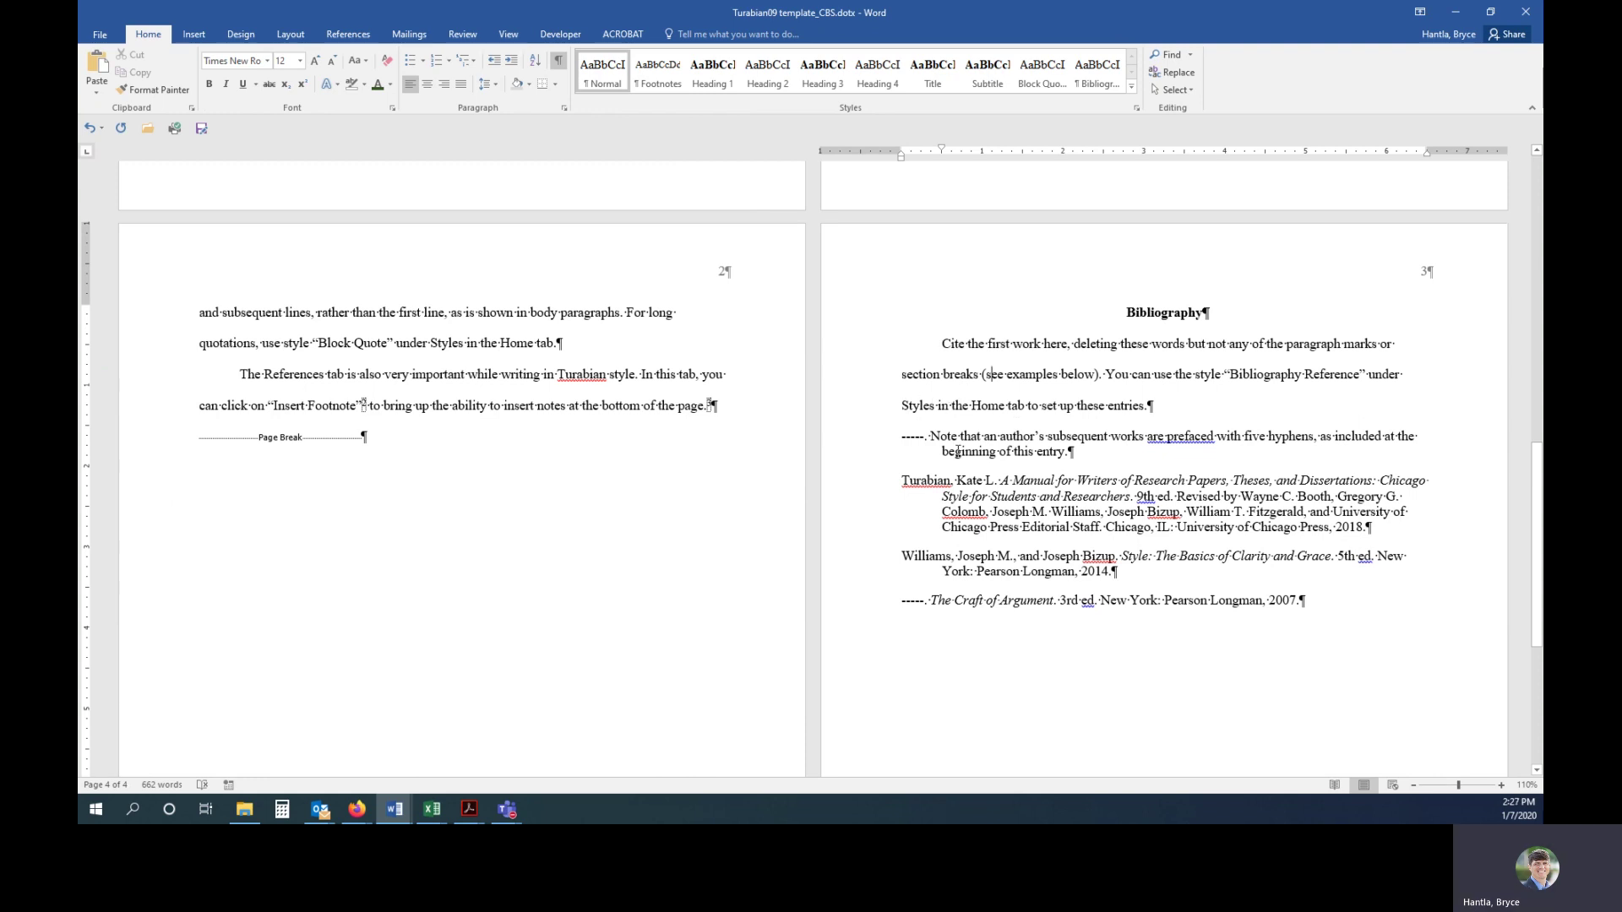
- Apply Normal style to all bibliography entries, then reselect the five paragraphs
{"action": "left_click_drag", "start_coordinate": [943, 344], "coordinate": [1327, 633]}
{"action": "left_click", "coordinate": [602, 72]}
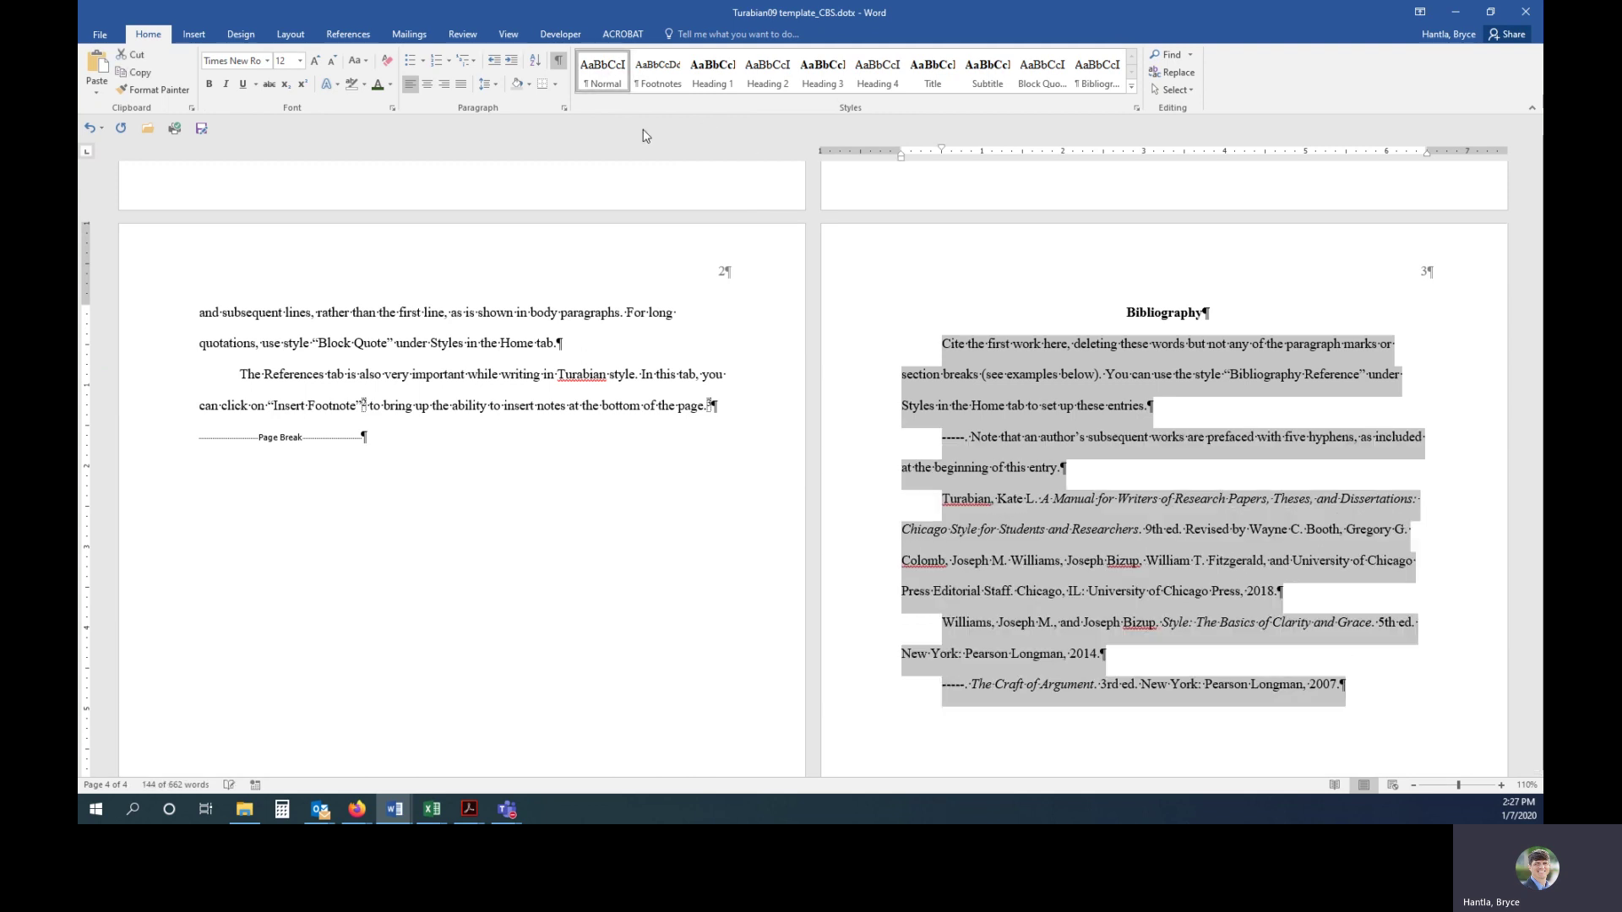
{"action": "left_click", "coordinate": [1064, 499]}
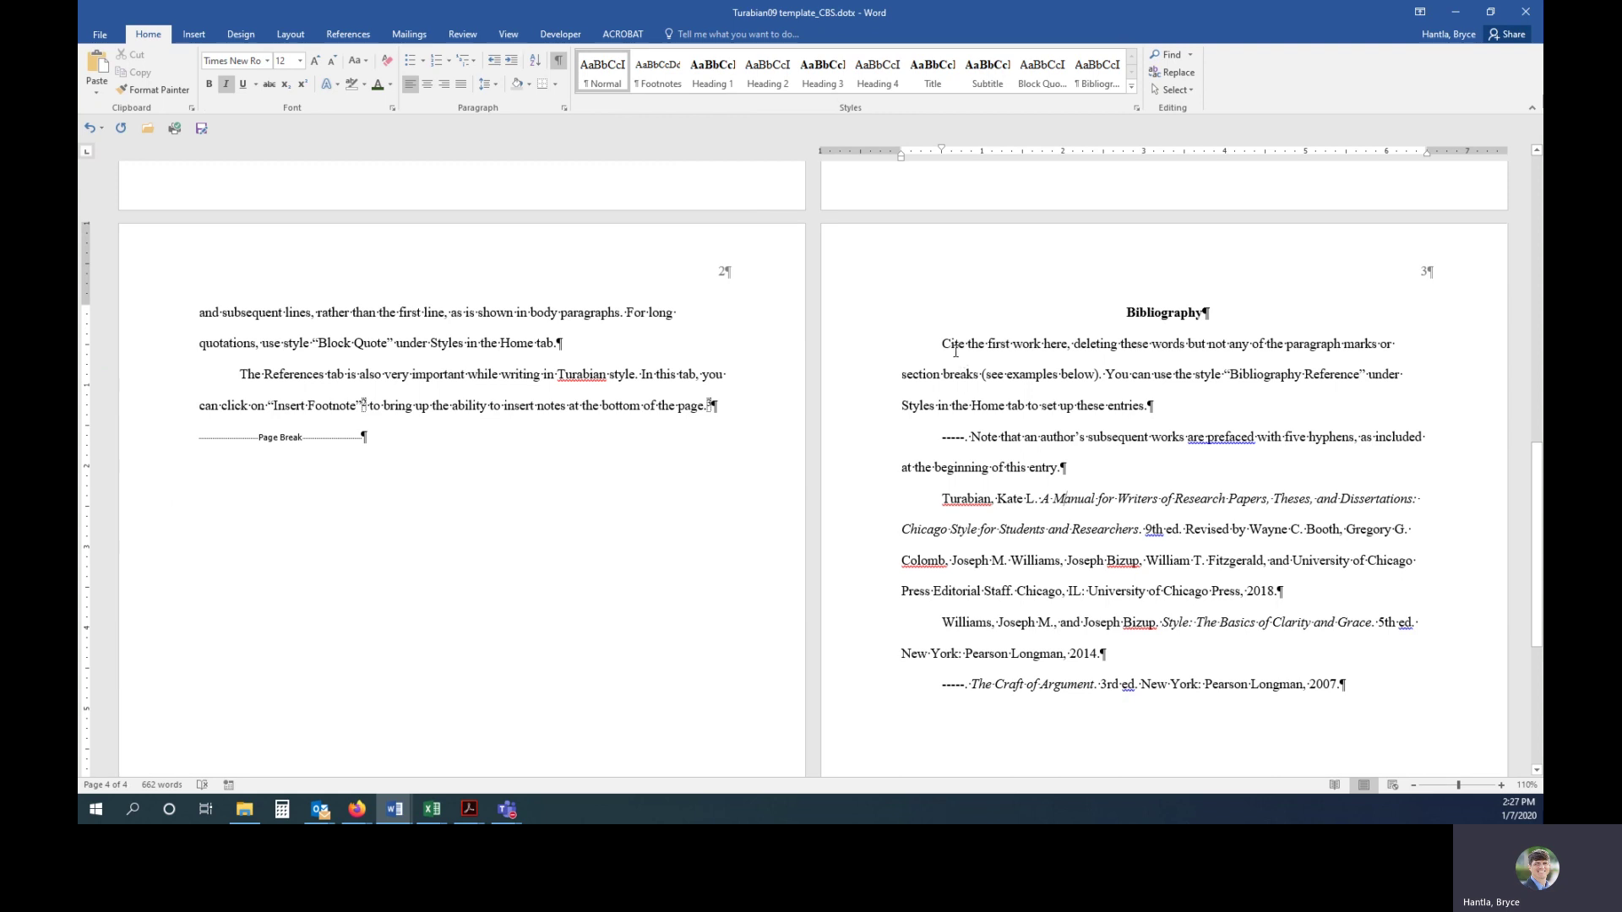
{"action": "left_click_drag", "start_coordinate": [859, 346], "coordinate": [902, 700]}
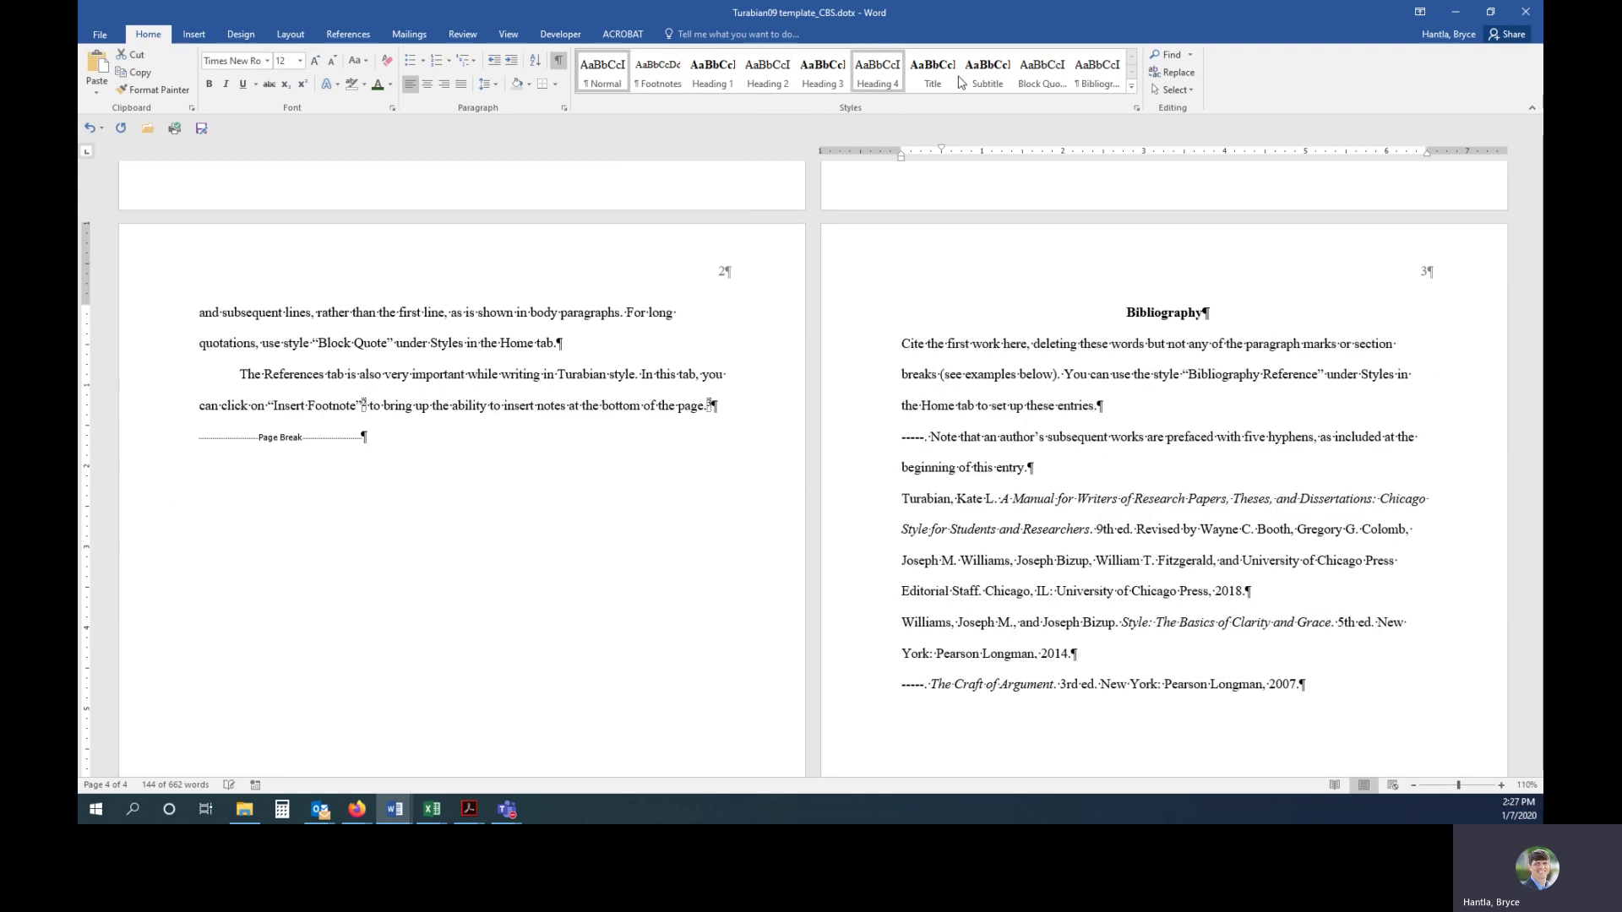
- Apply the Bibliography style to the five entries, restoring single-spaced hanging indents
{"action": "left_click", "coordinate": [1089, 80]}
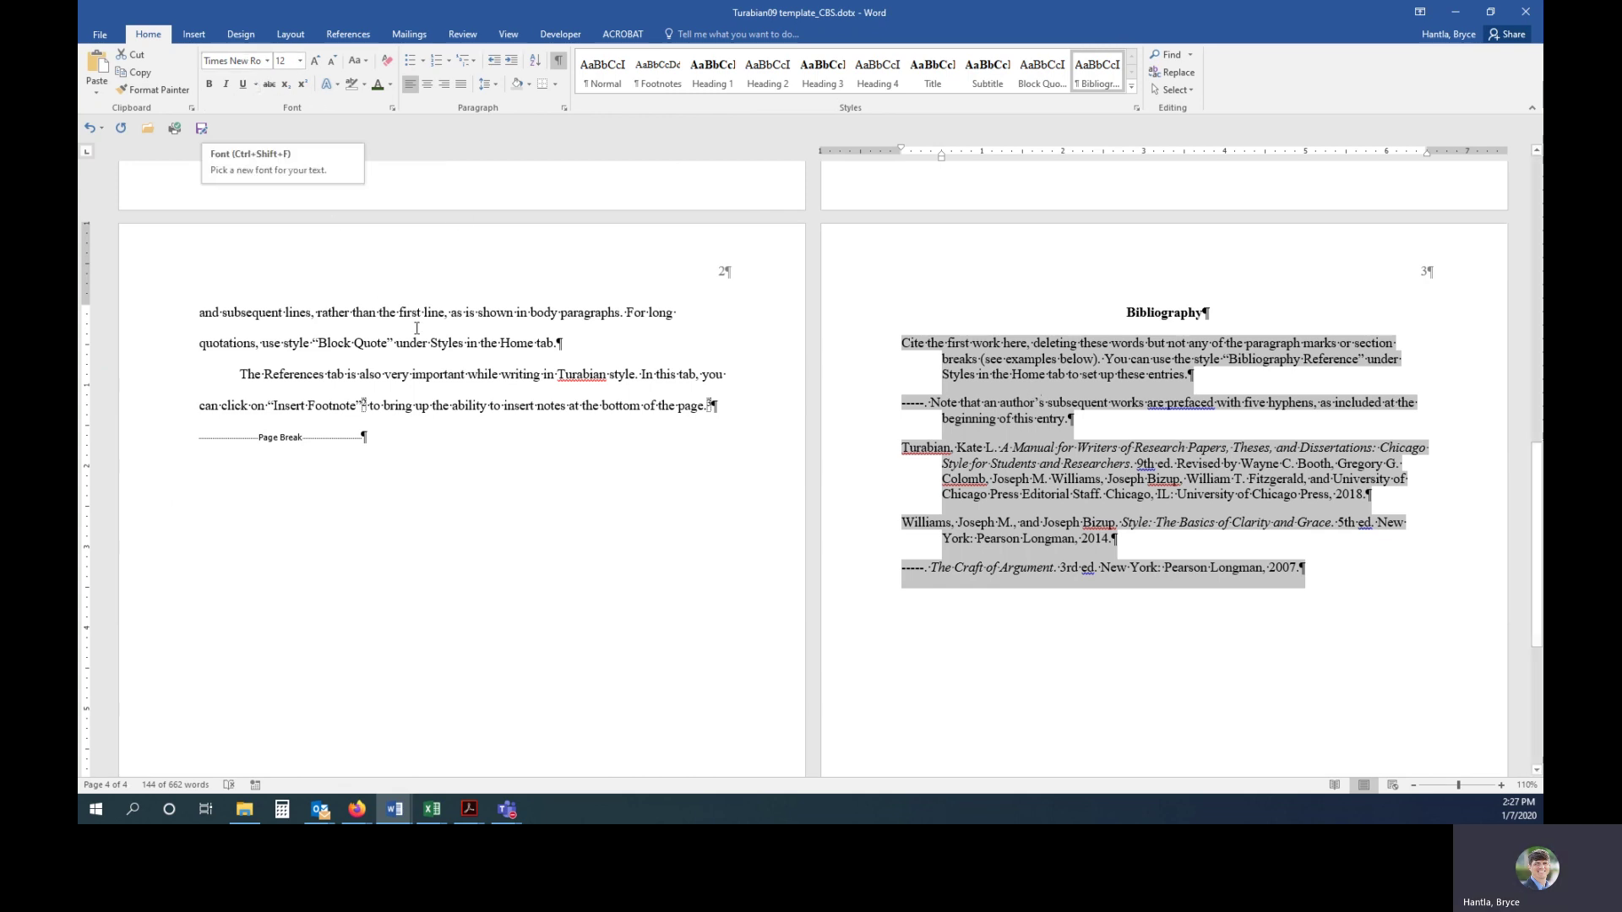
{"action": "left_click", "coordinate": [1082, 493]}
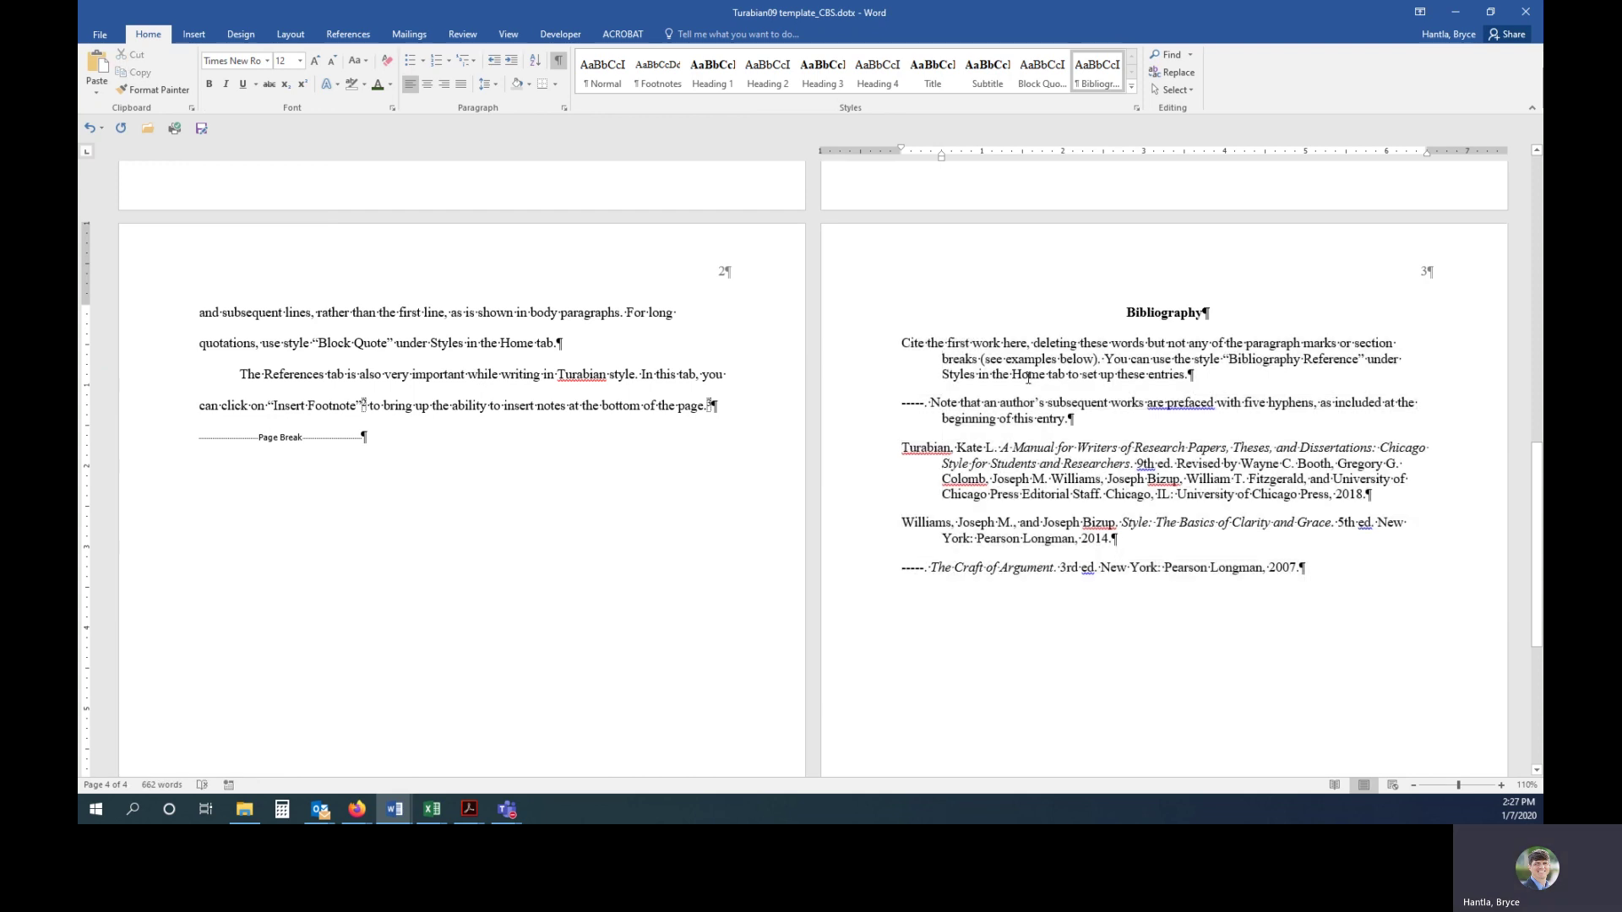
{"action": "left_click_drag", "start_coordinate": [983, 359], "coordinate": [1095, 359]}
{"action": "left_click", "coordinate": [1071, 363]}
{"action": "left_click_drag", "start_coordinate": [930, 403], "coordinate": [1034, 403]}
{"action": "left_click", "coordinate": [1038, 403]}
{"action": "left_click_drag", "start_coordinate": [902, 343], "coordinate": [1005, 570]}
{"action": "left_click", "coordinate": [984, 573]}
- Scroll back up to the title page and Introduction
{"action": "scroll", "coordinate": [467, 341], "scroll_direction": "up", "scroll_amount": 10}
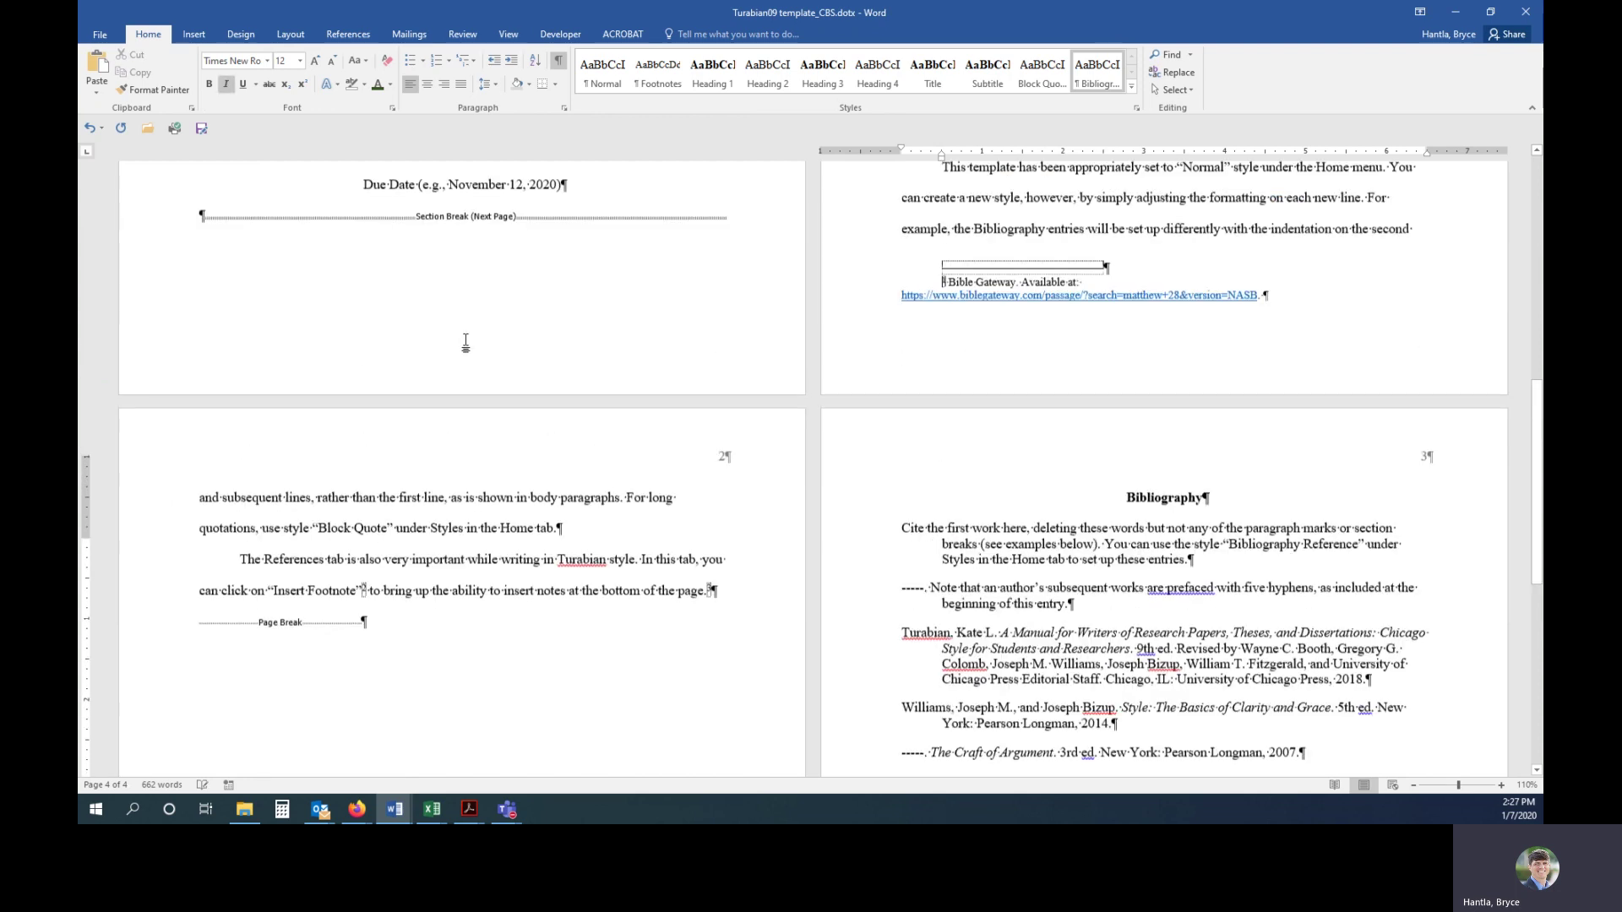
{"action": "scroll", "coordinate": [466, 339], "scroll_direction": "up", "scroll_amount": 4}
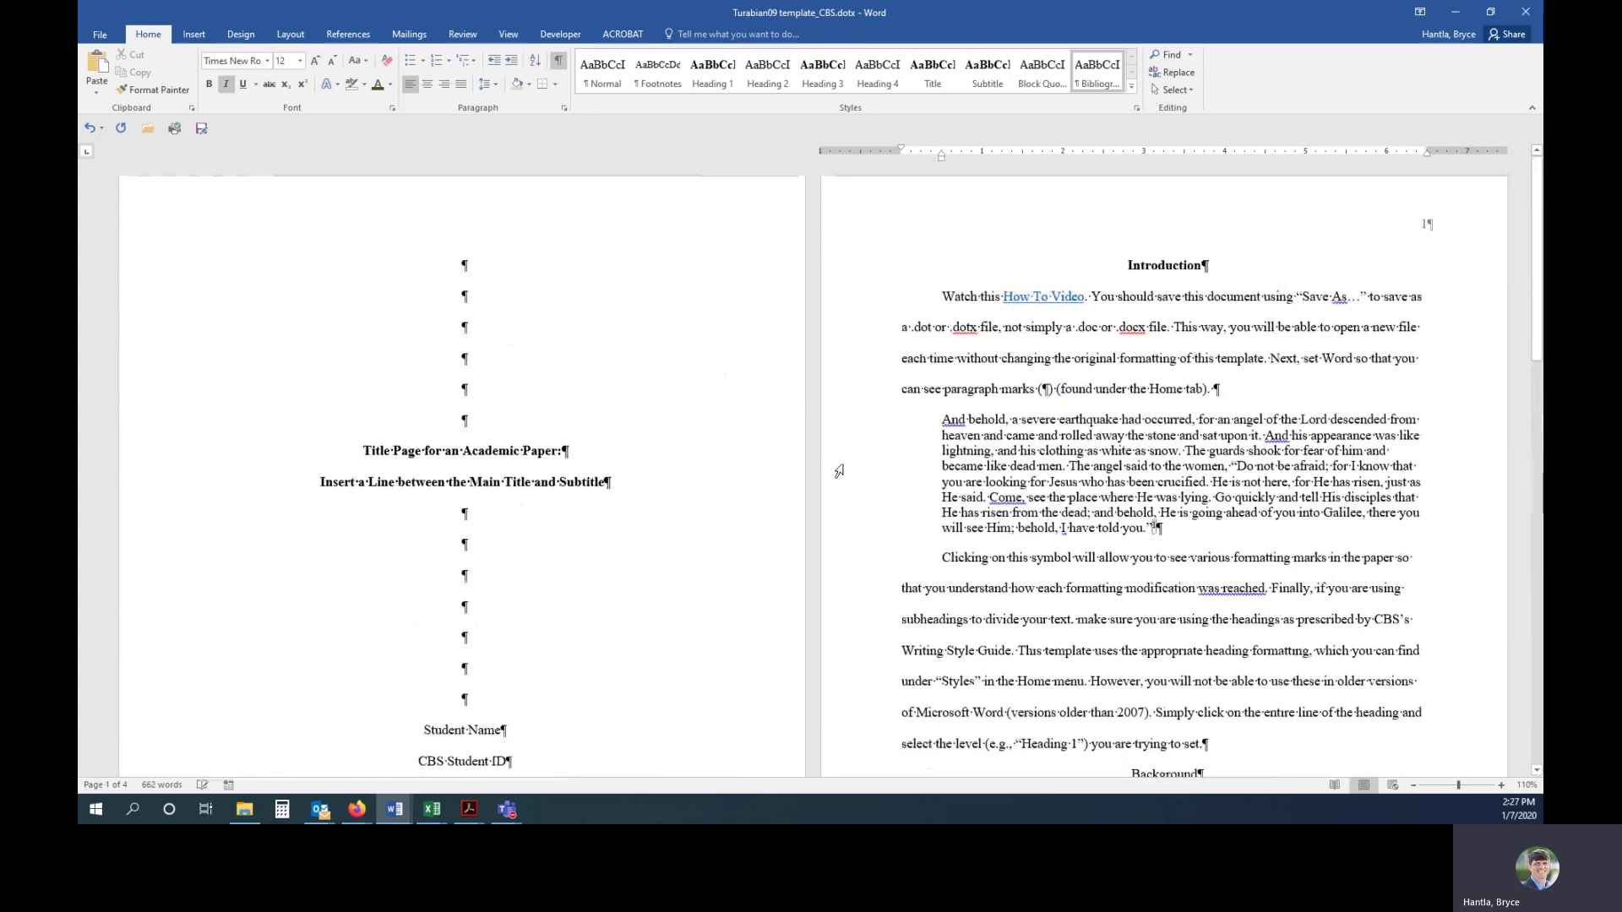